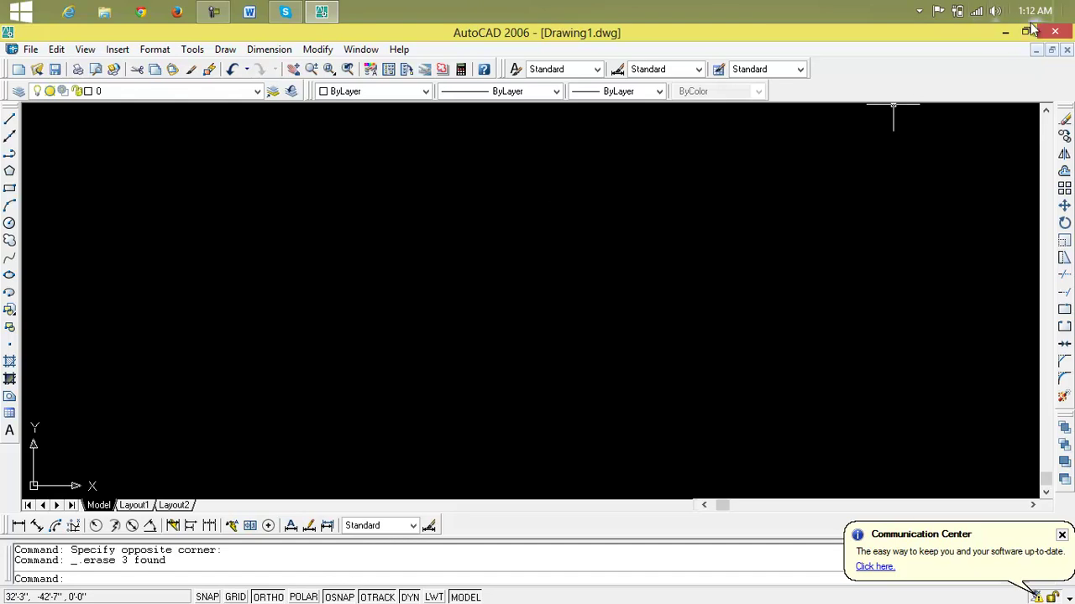
# Step: Check the length and angle settings in the Drawing Units dialog
pyautogui.write('un')
pyautogui.press('Return')
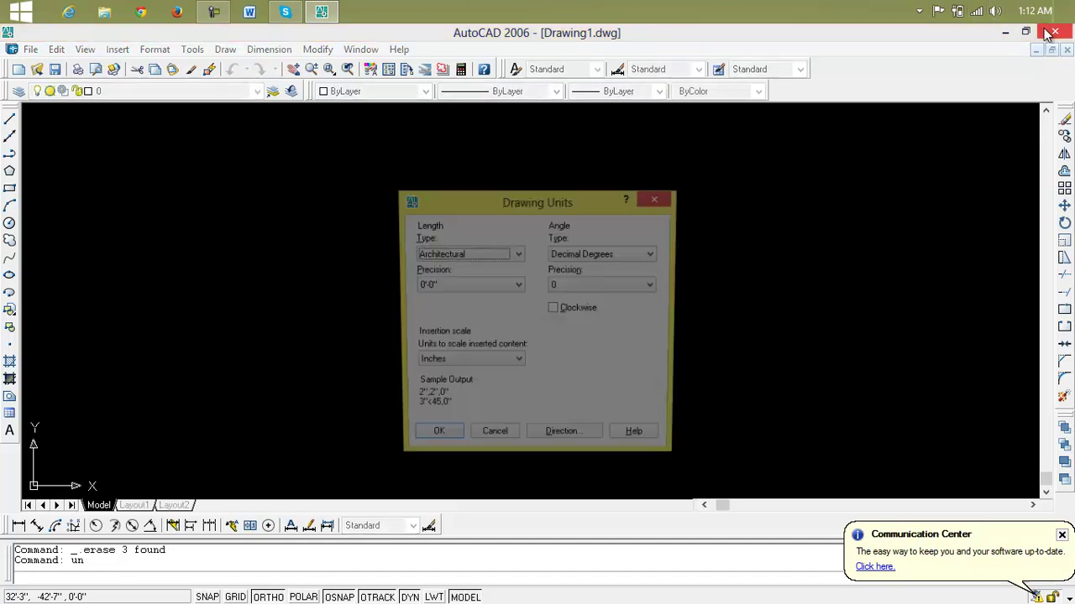
pyautogui.click(432, 439)
# Step: Review the primary units settings of the Standard dimension style's overrides and leave without changes
pyautogui.write('d')
pyautogui.press('Return')
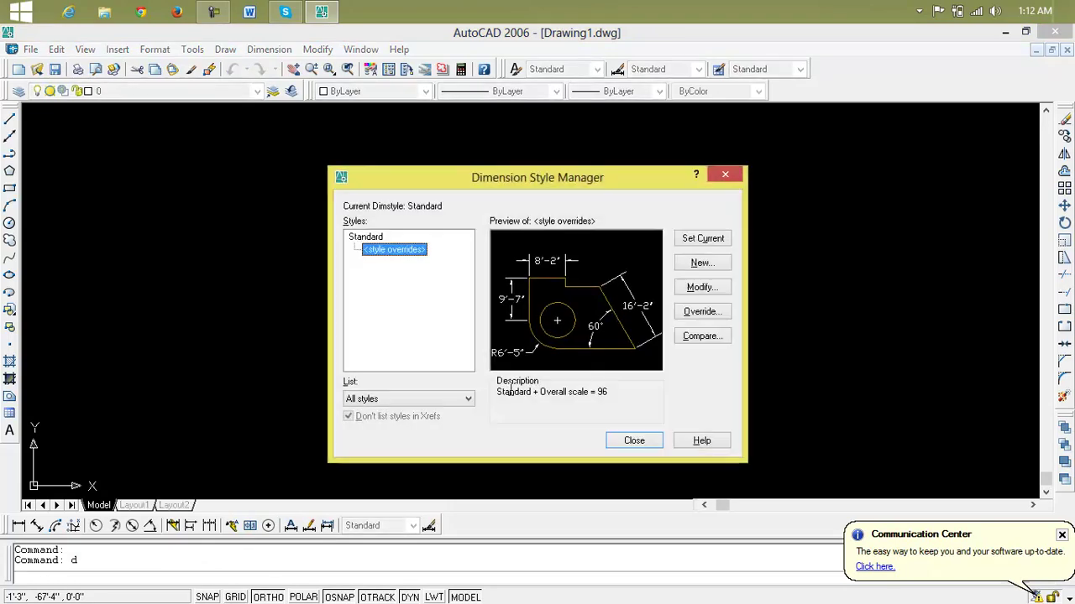
pyautogui.click(703, 290)
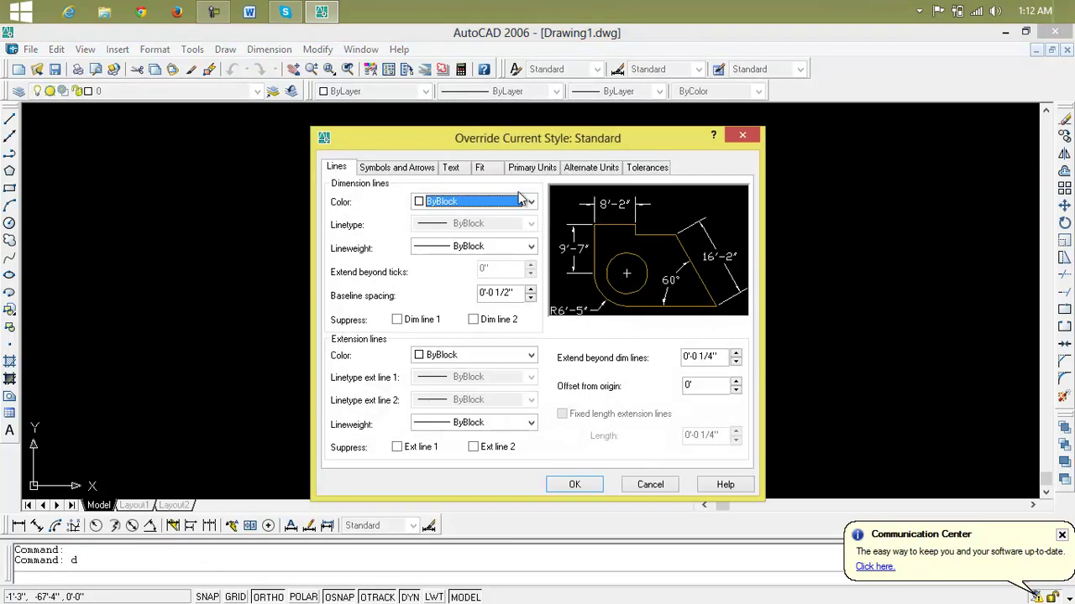
pyautogui.click(518, 170)
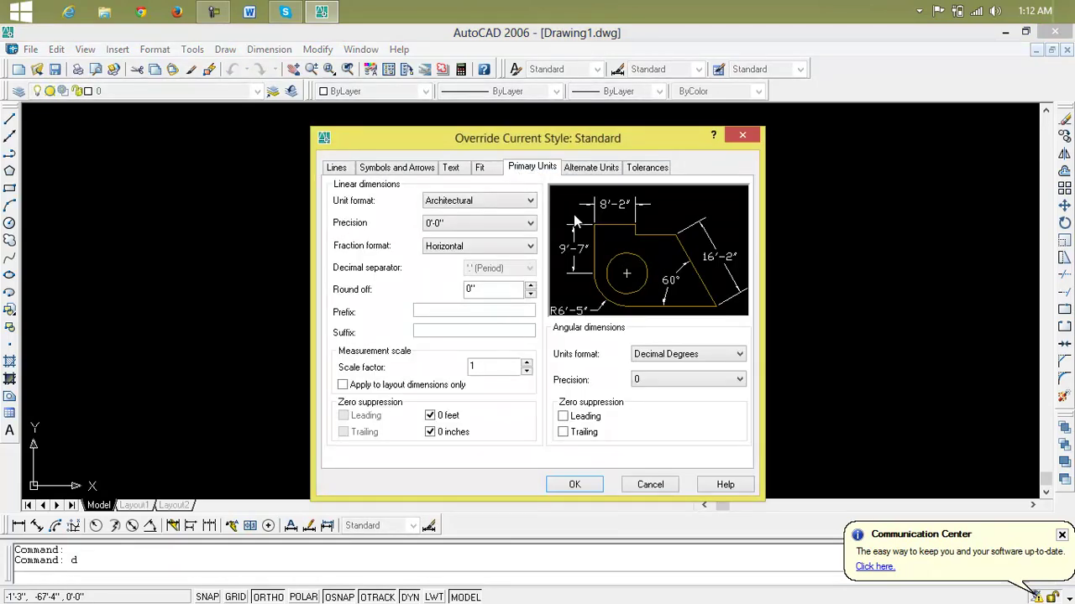
pyautogui.click(741, 137)
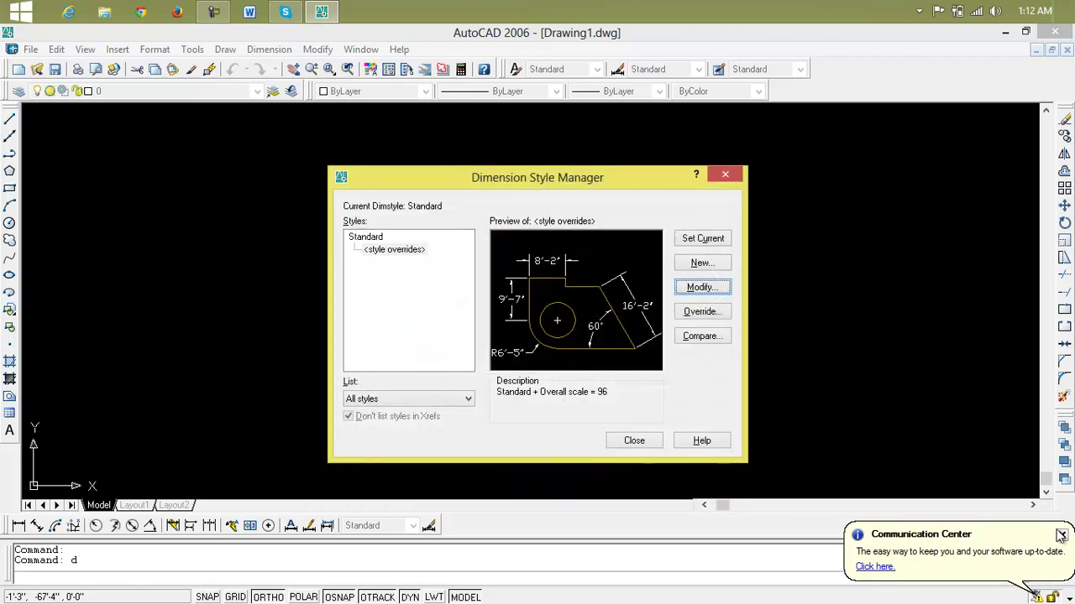
pyautogui.click(725, 174)
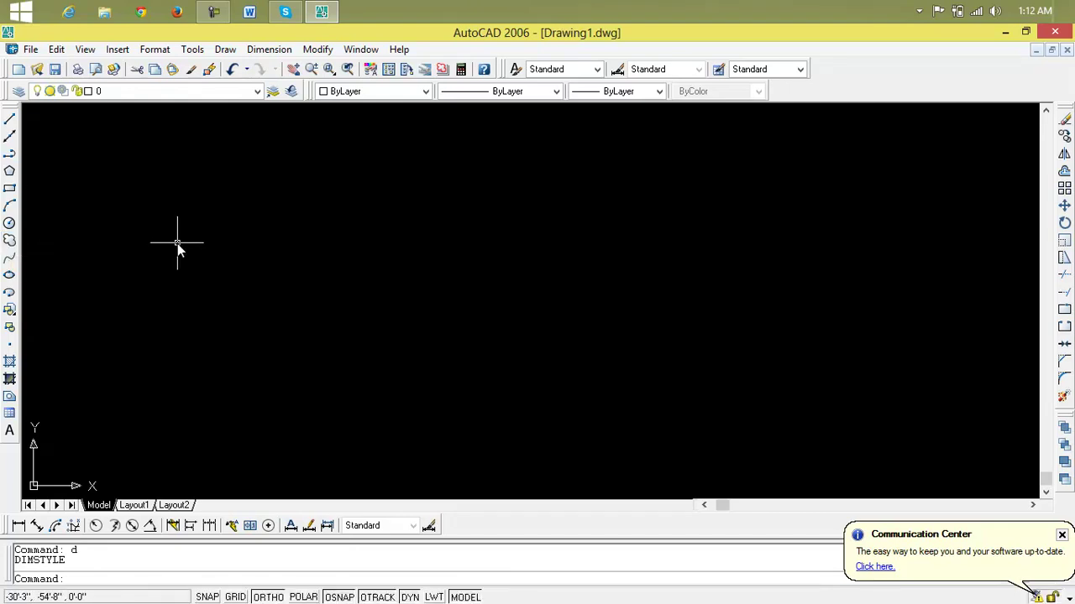
pyautogui.write('re')
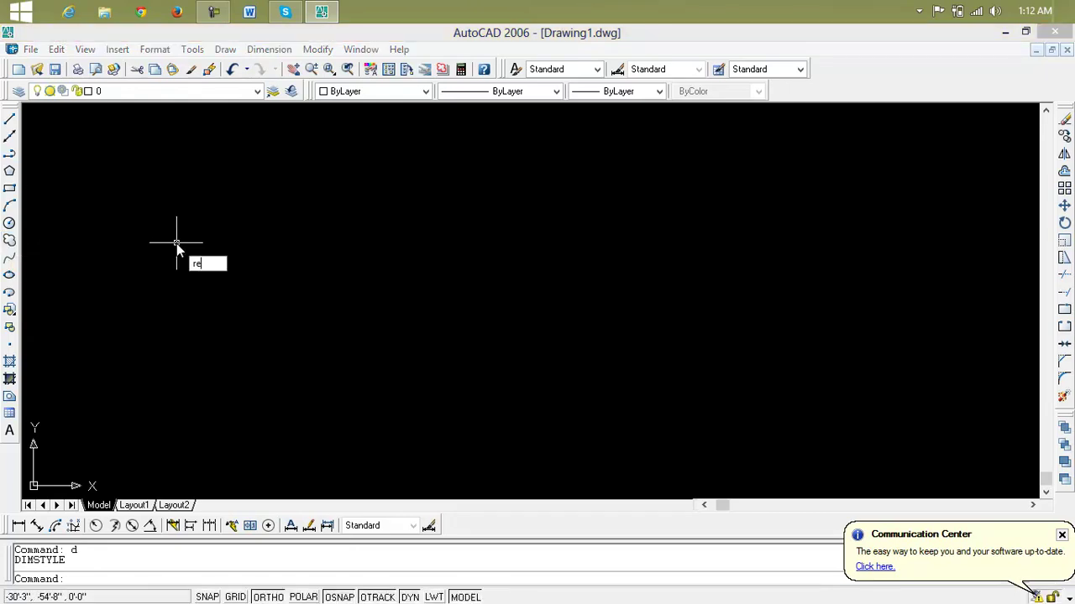
pyautogui.write('v')
pyautogui.press('Return')
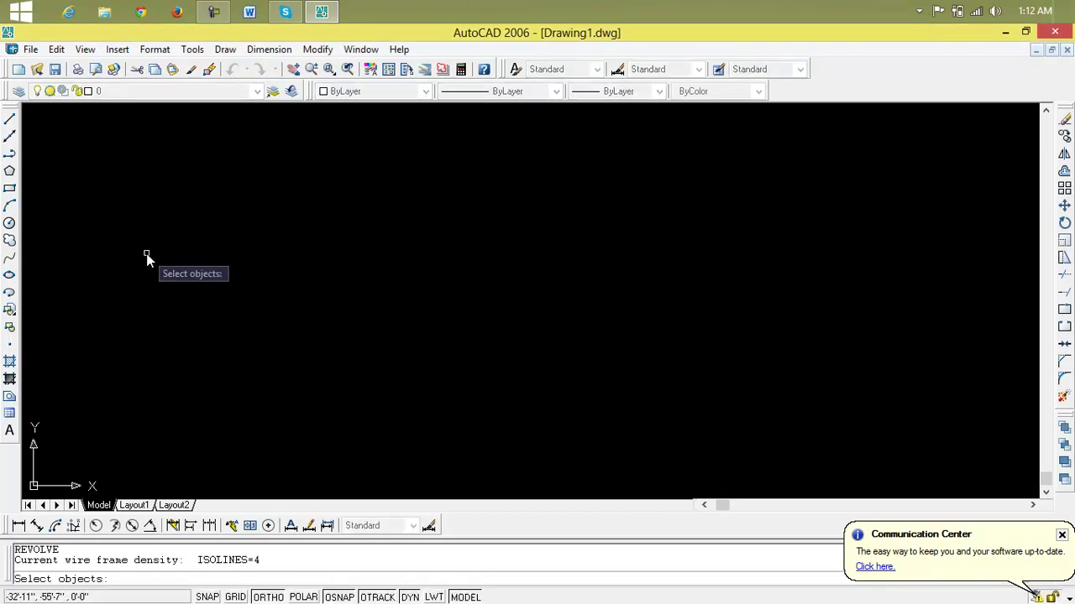
pyautogui.press('Escape')
pyautogui.press('Escape')
pyautogui.press('Escape')
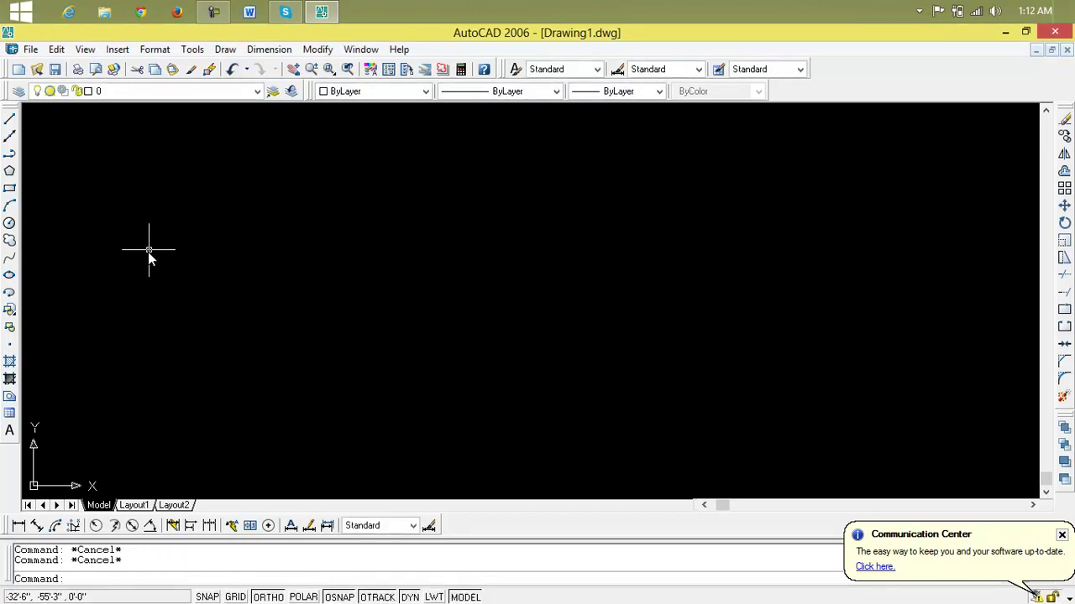
pyautogui.click(213, 12)
pyautogui.click(943, 554)
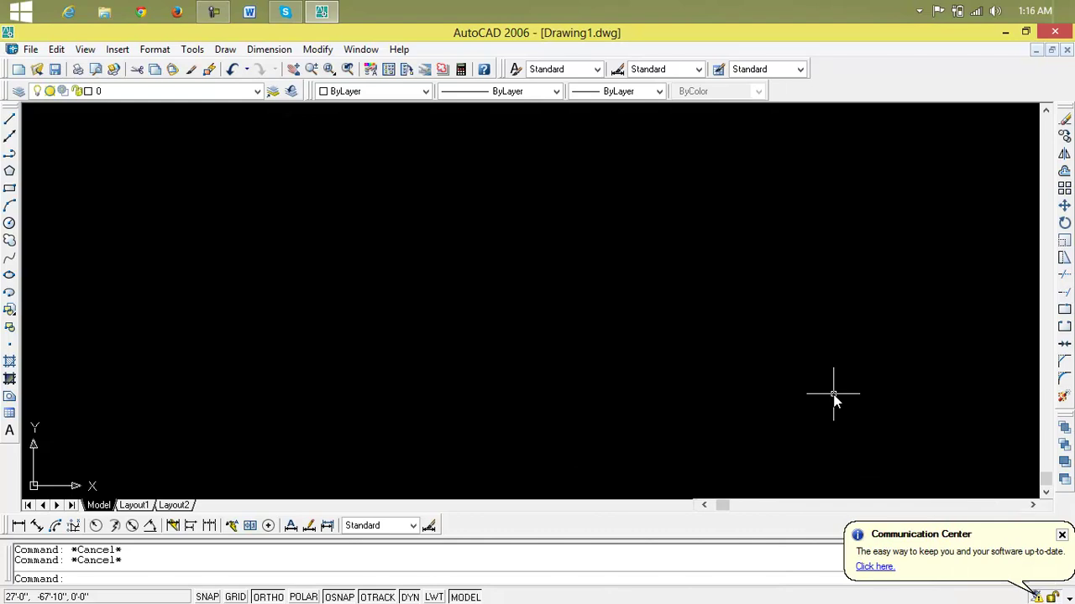
pyautogui.write('re')
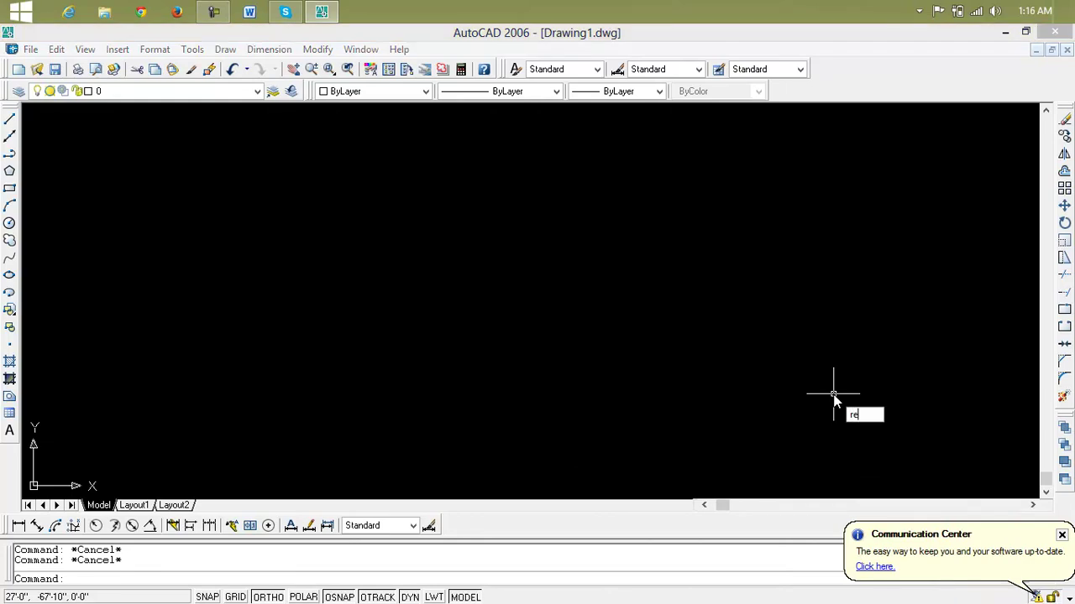
pyautogui.write('vcloud')
pyautogui.press('Return')
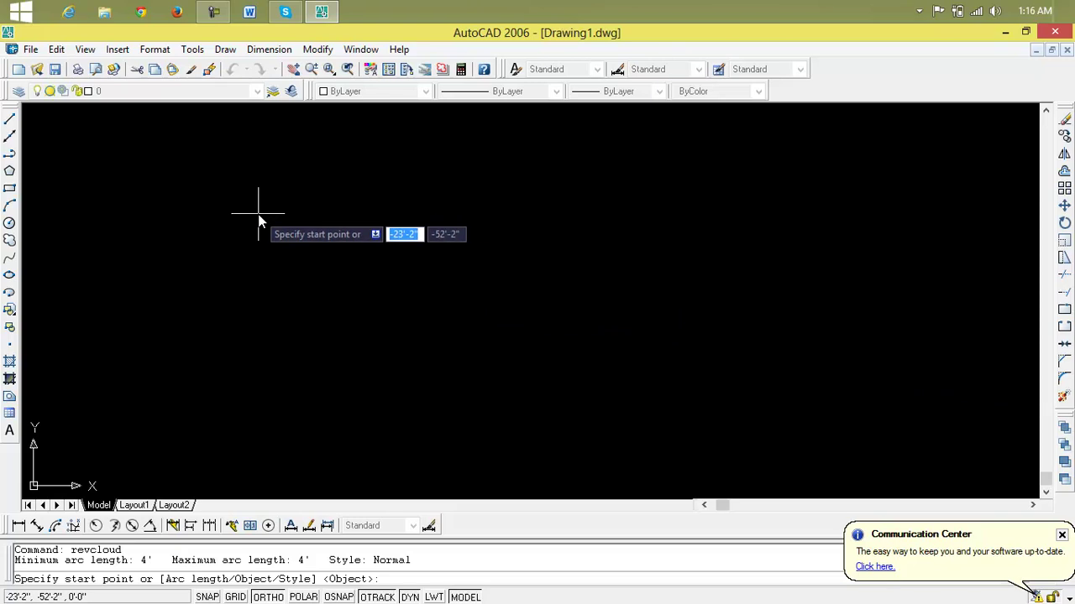
pyautogui.press('Escape')
pyautogui.press('Escape')
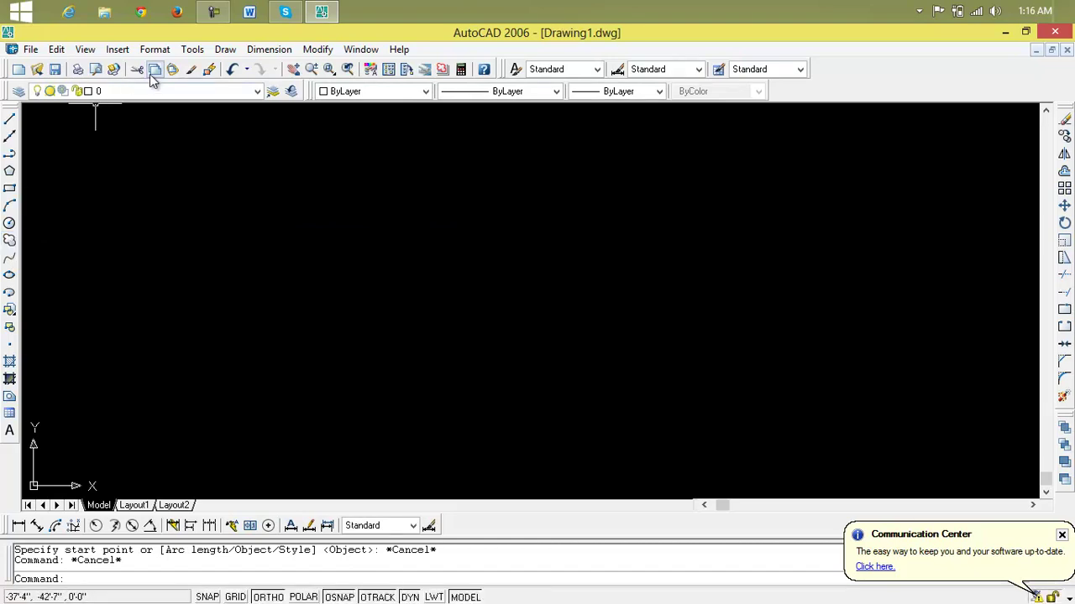
pyautogui.click(225, 50)
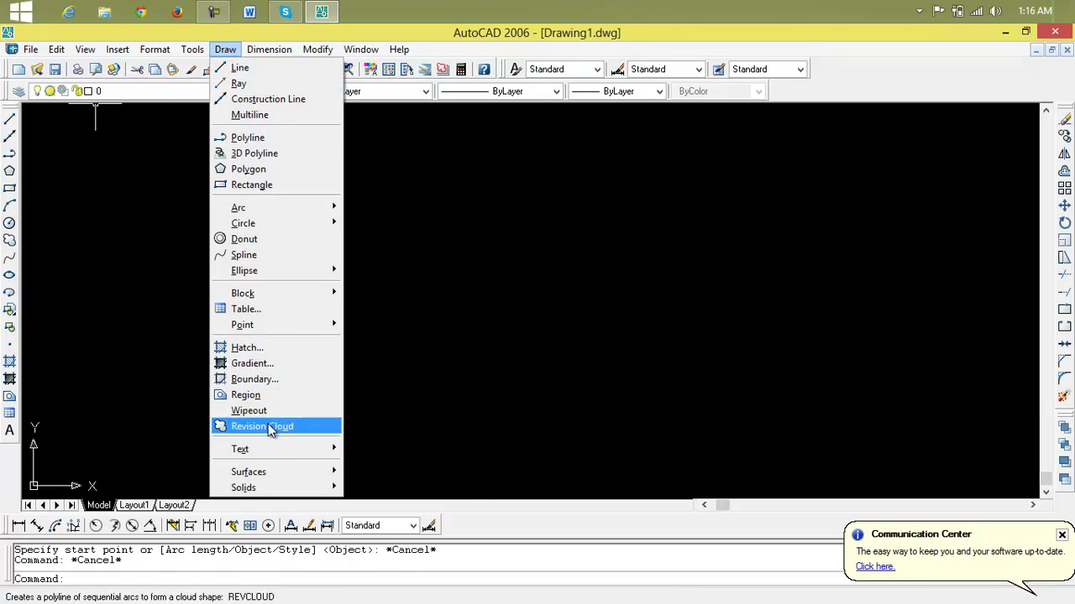
pyautogui.click(469, 347)
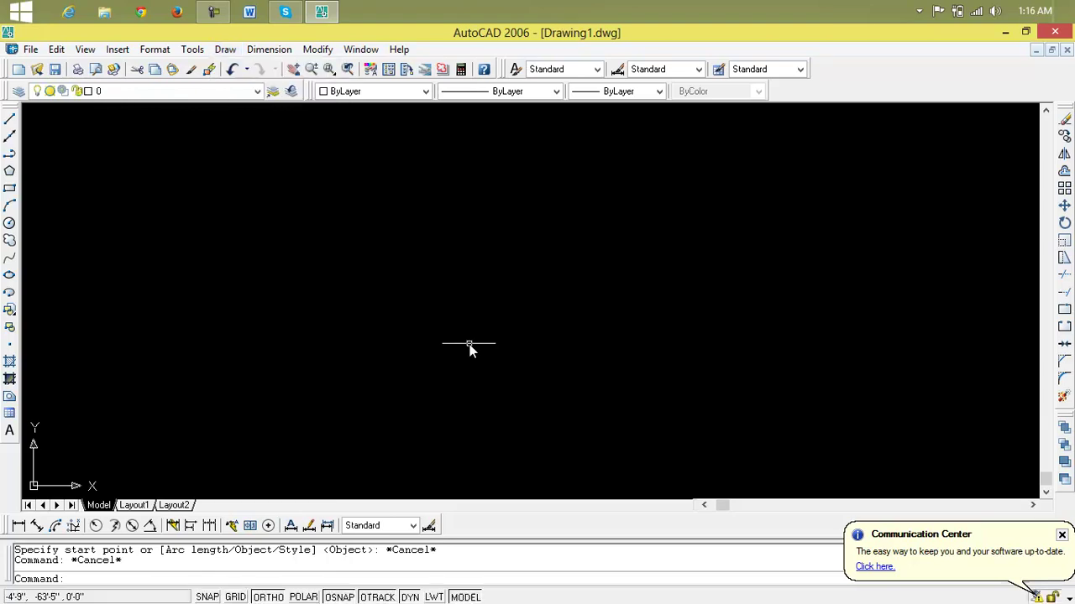
# Step: Trace a freehand closed revision cloud with the REVCLOUD command around the middle of the empty drawing
pyautogui.write('rec')
pyautogui.press('BackSpace')
pyautogui.write('vcloud')
pyautogui.press('Return')
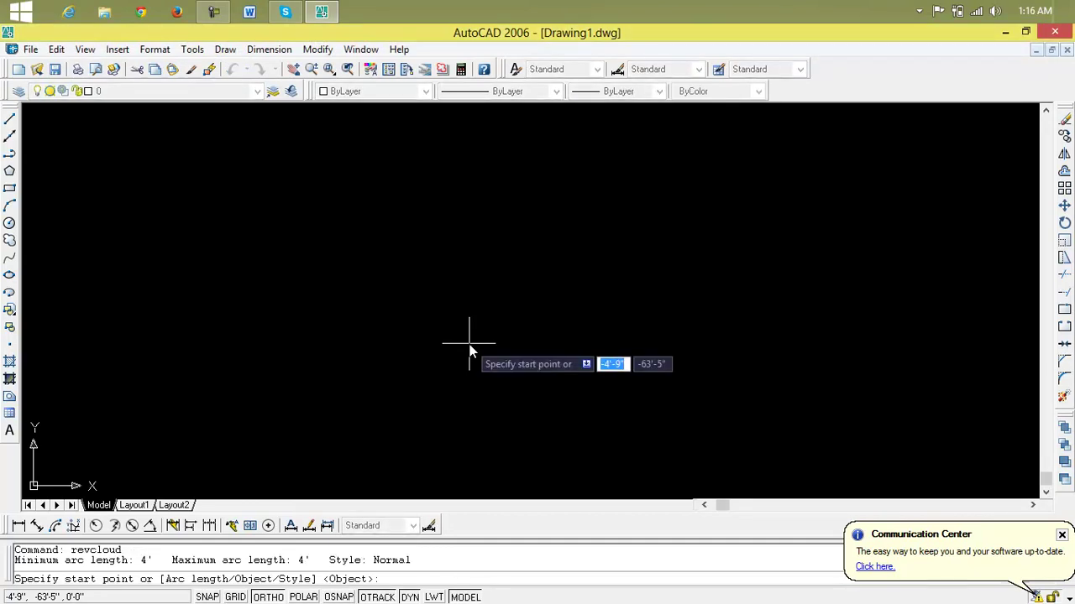
pyautogui.click(263, 221)
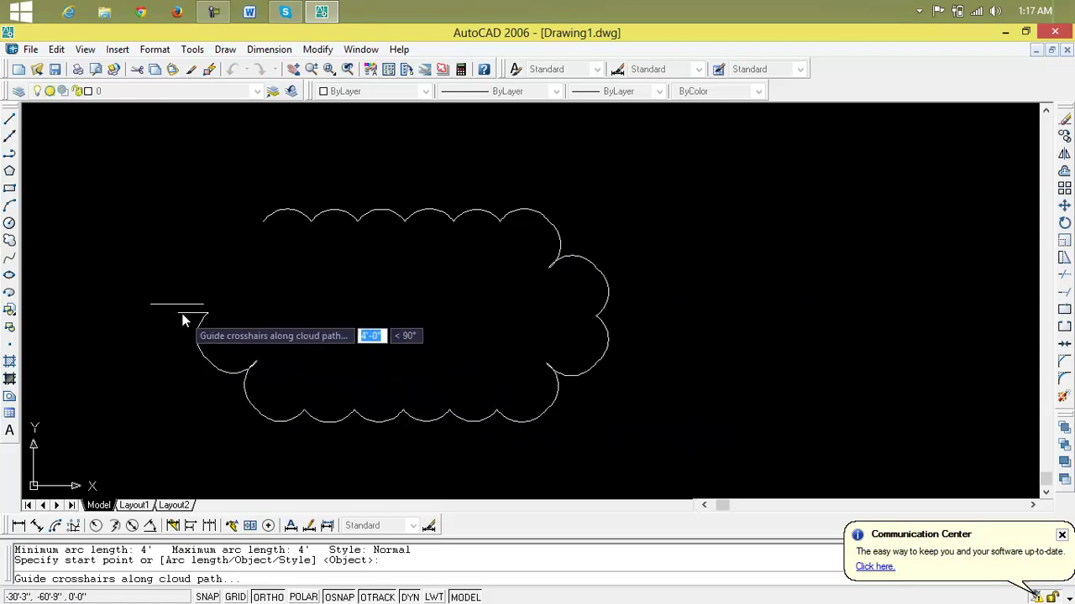
pyautogui.scroll(-3, 510, 353)
pyautogui.scroll(-2, 510, 351)
# Step: Erase the revision cloud with a selection window
pyautogui.click(890, 156)
pyautogui.click(410, 372)
pyautogui.press('Delete')
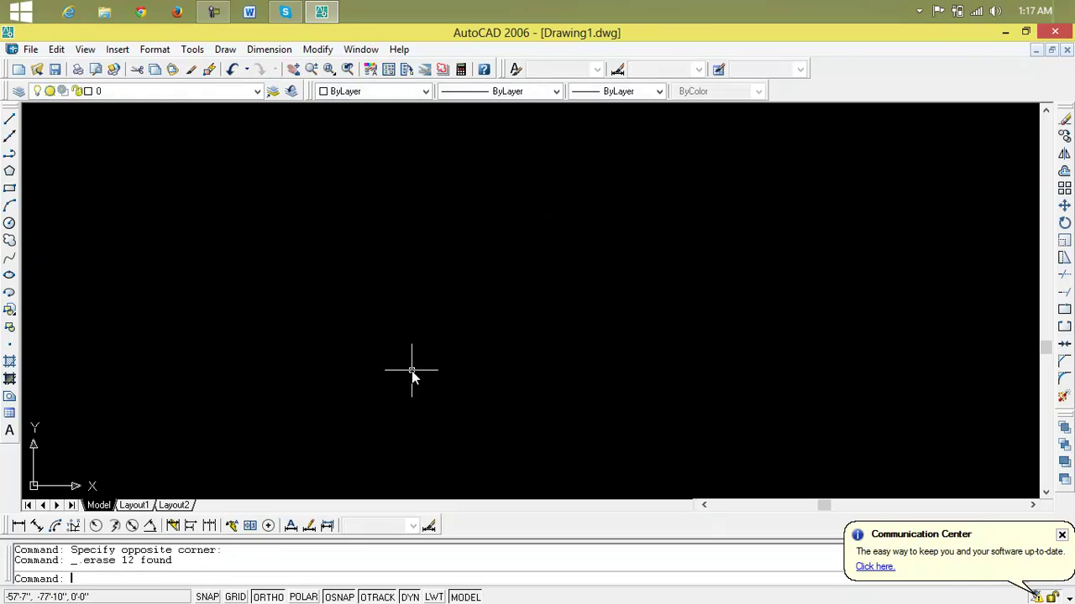
# Step: Trace a larger irregular closed revision cloud with a deep notch in its lower edge
pyautogui.scroll(-2, 411, 365)
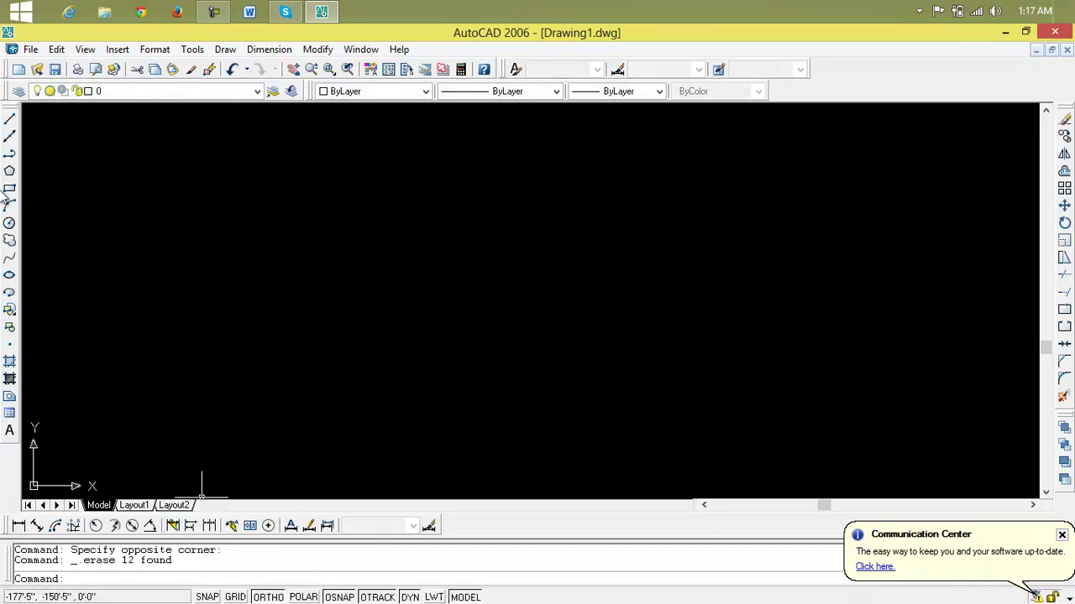
pyautogui.click(10, 242)
pyautogui.click(148, 353)
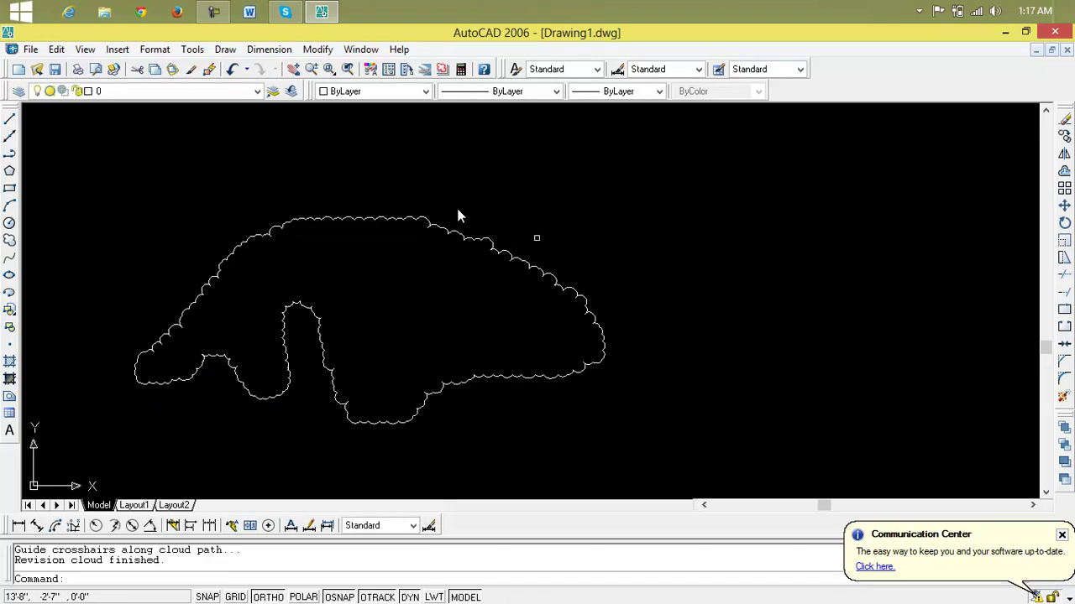
pyautogui.scroll(-1, 583, 347)
pyautogui.moveTo(582, 347); pyautogui.dragTo(490, 315, button='middle')
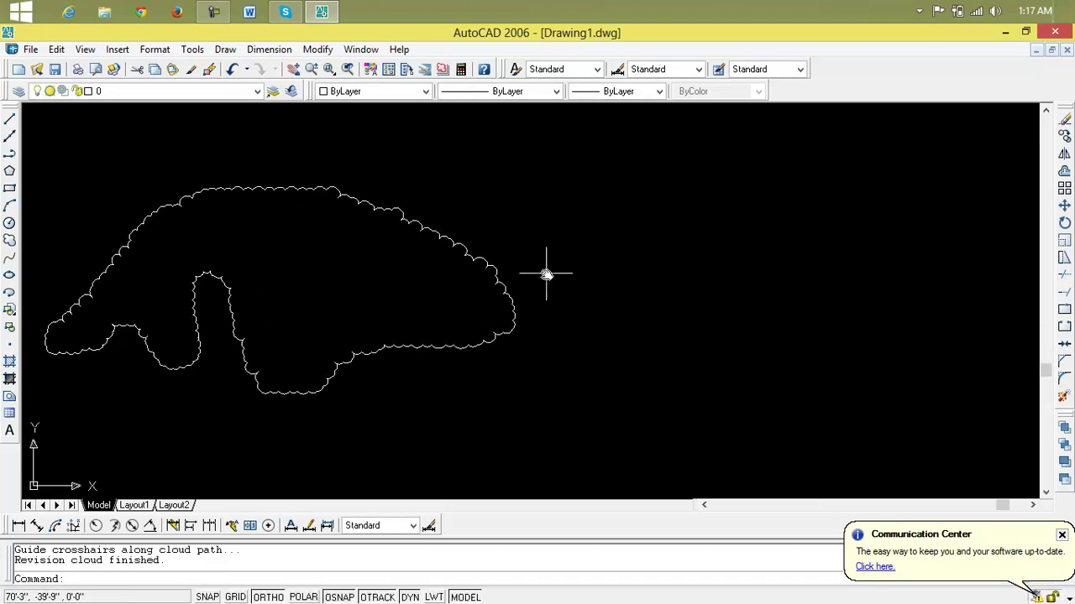
pyautogui.moveTo(610, 308); pyautogui.dragTo(692, 266, button='middle')
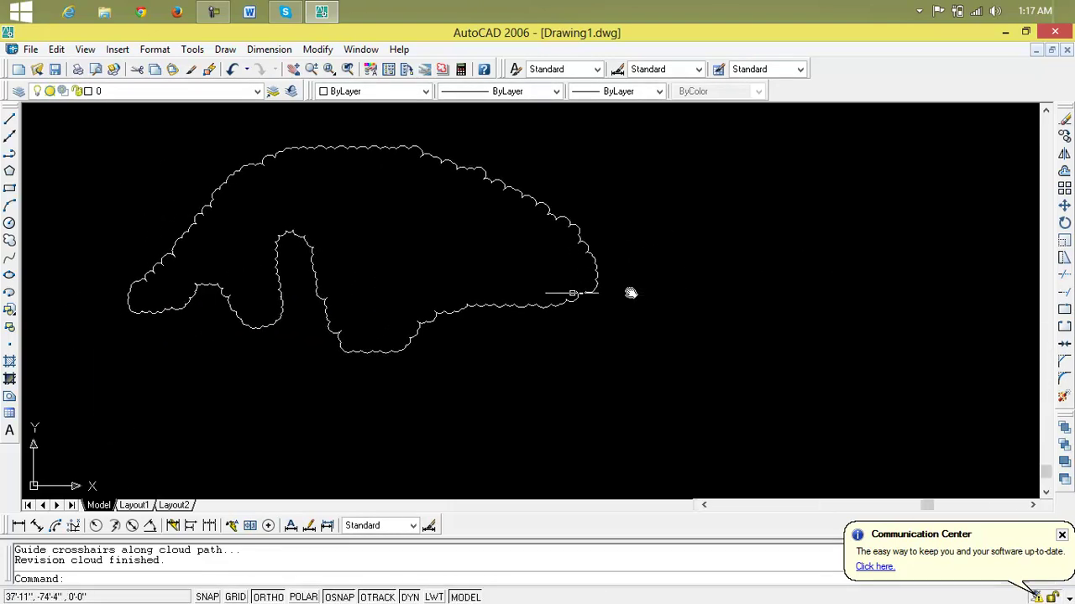
# Step: Set the revision cloud's minimum arc length to 10 and maximum arc length to 15
pyautogui.click(9, 241)
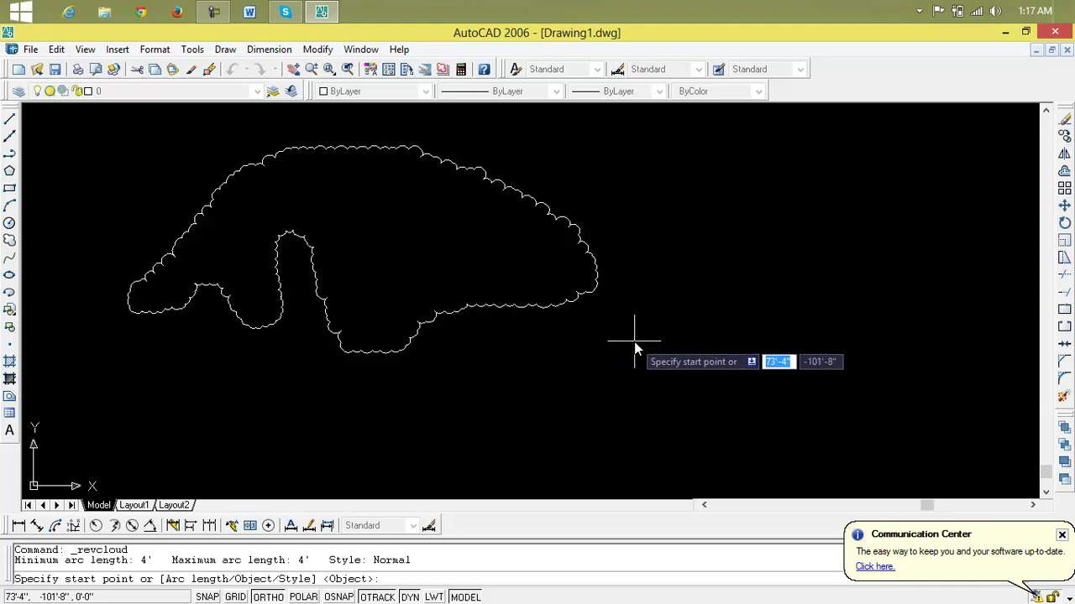
pyautogui.moveTo(634, 341); pyautogui.dragTo(494, 298, button='middle')
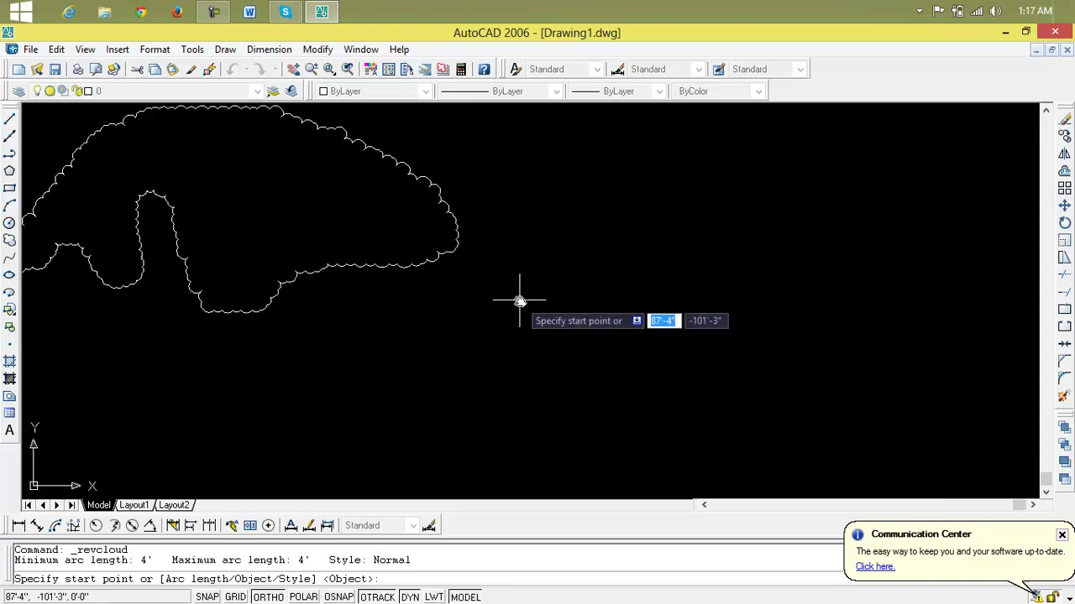
pyautogui.write('a')
pyautogui.press('Return')
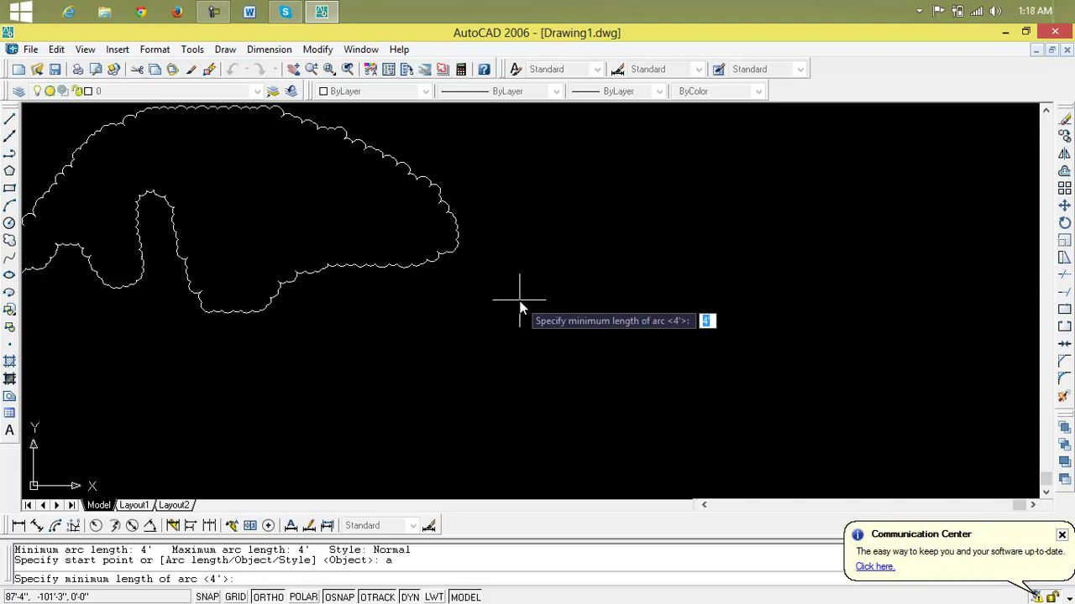
pyautogui.write('10')
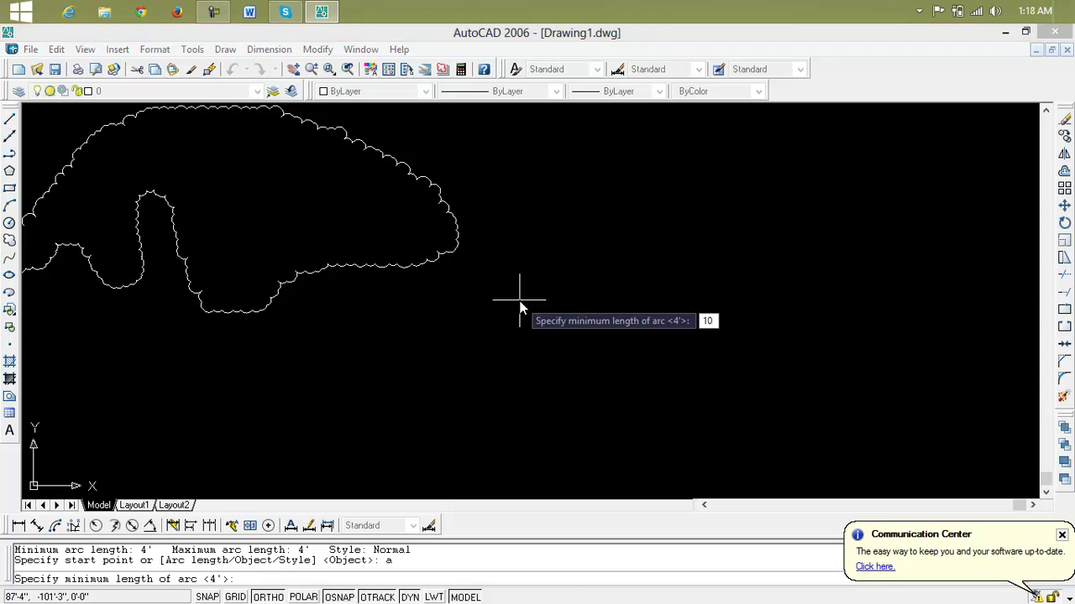
pyautogui.press('Return')
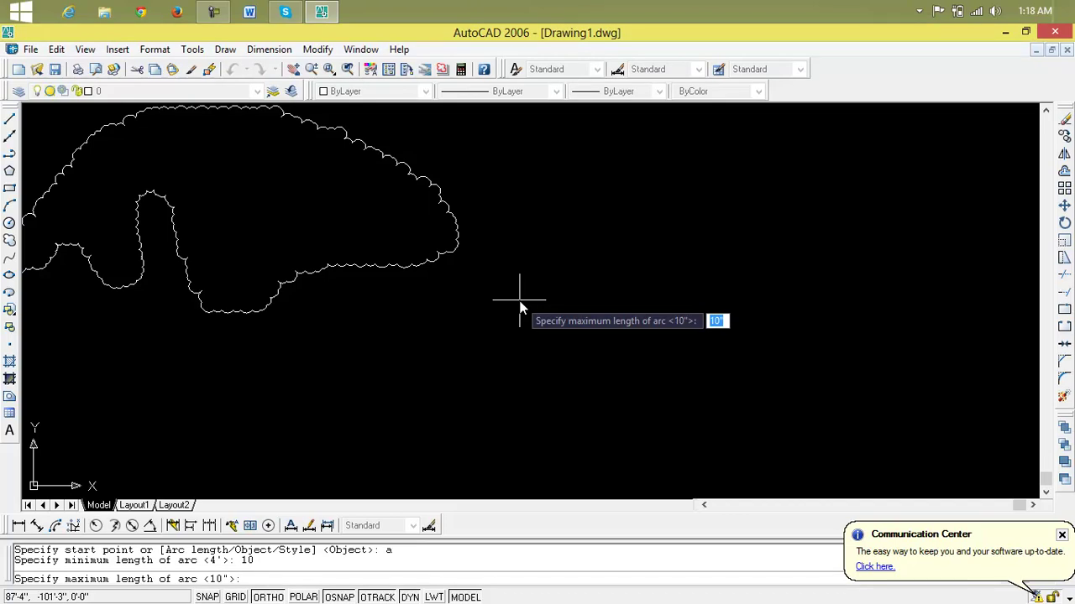
pyautogui.write('15')
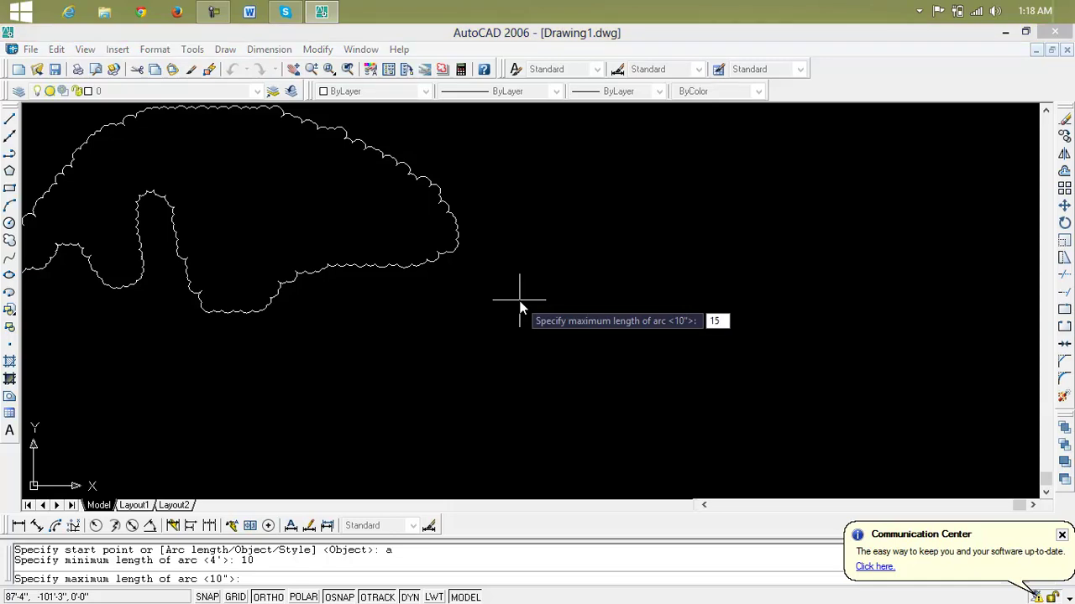
pyautogui.press('Return')
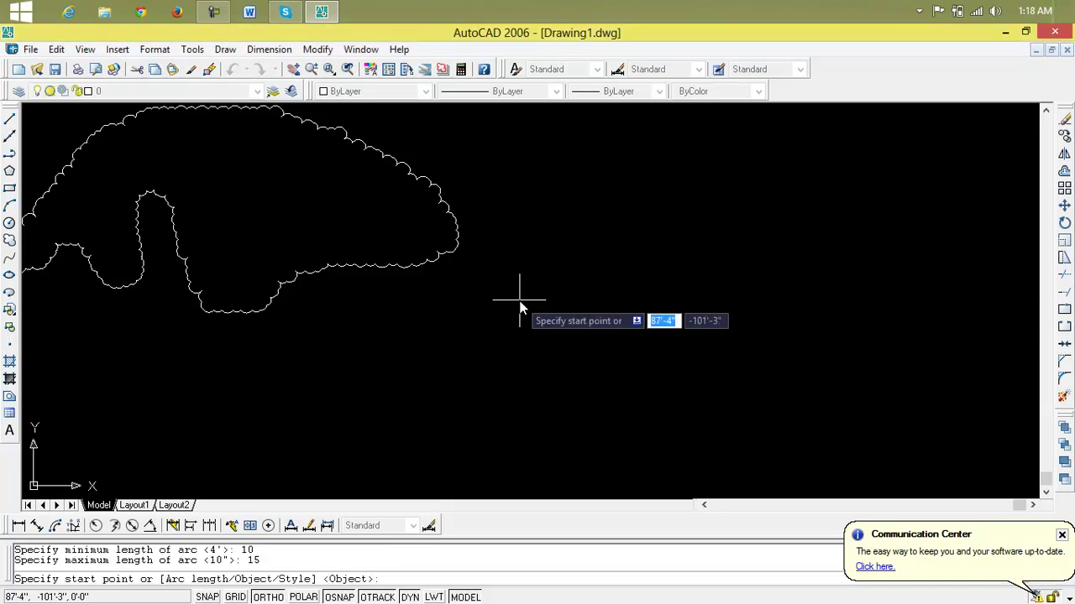
# Step: Try to trace a second revision cloud with the smaller arcs beside the existing cloud
pyautogui.click(471, 336)
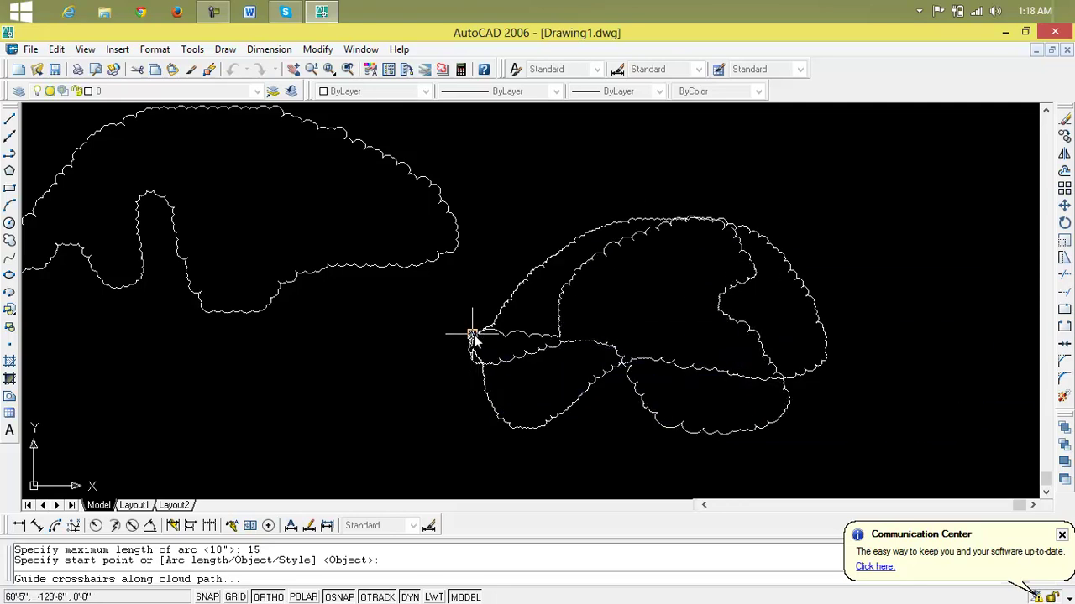
pyautogui.press('Escape')
pyautogui.press('Escape')
# Step: Erase the remaining irregular revision cloud from the drawing
pyautogui.click(604, 192)
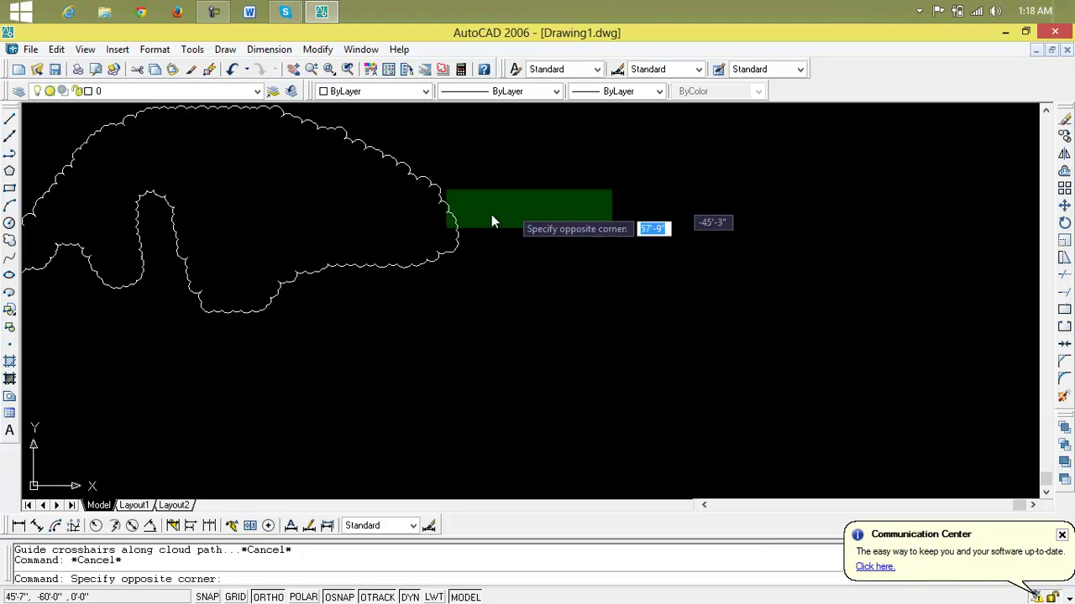
pyautogui.click(331, 283)
pyautogui.press('Delete')
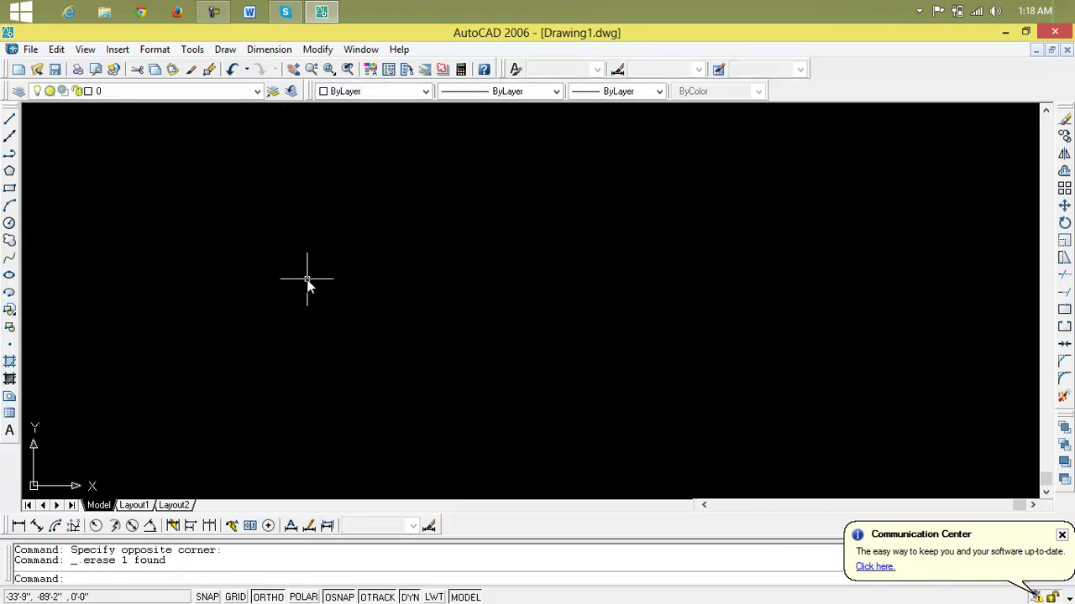
pyautogui.press('Escape')
pyautogui.press('Escape')
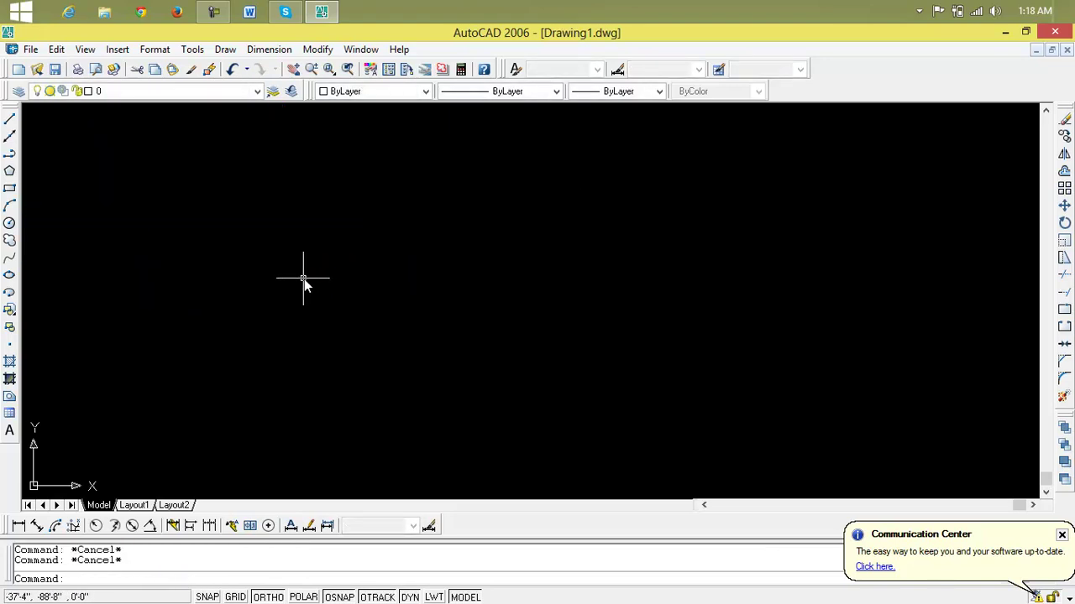
# Step: Try to trace another small-arc revision cloud in the empty drawing
pyautogui.click(9, 240)
pyautogui.click(131, 301)
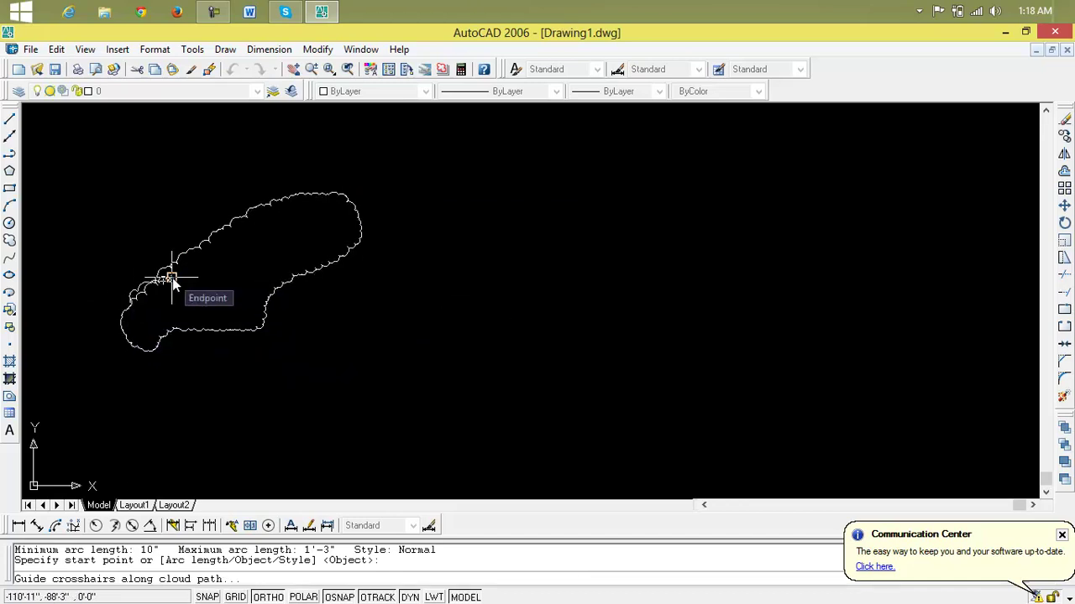
pyautogui.press('Escape')
pyautogui.press('Escape')
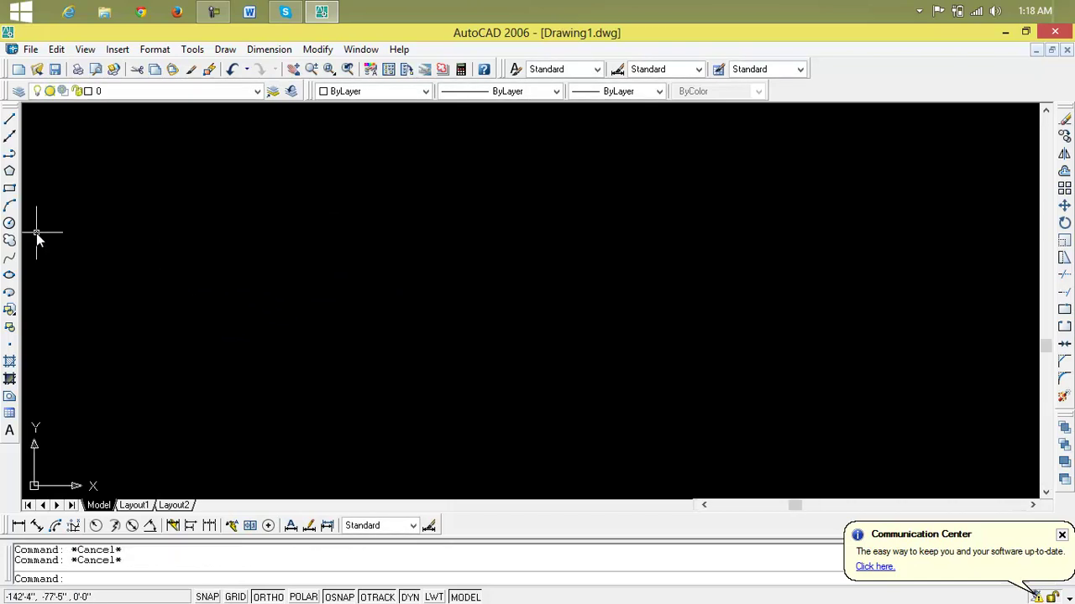
# Step: Trace a closed, irregular revision cloud with small arcs in the empty drawing and inspect its outline
pyautogui.click(9, 241)
pyautogui.click(196, 278)
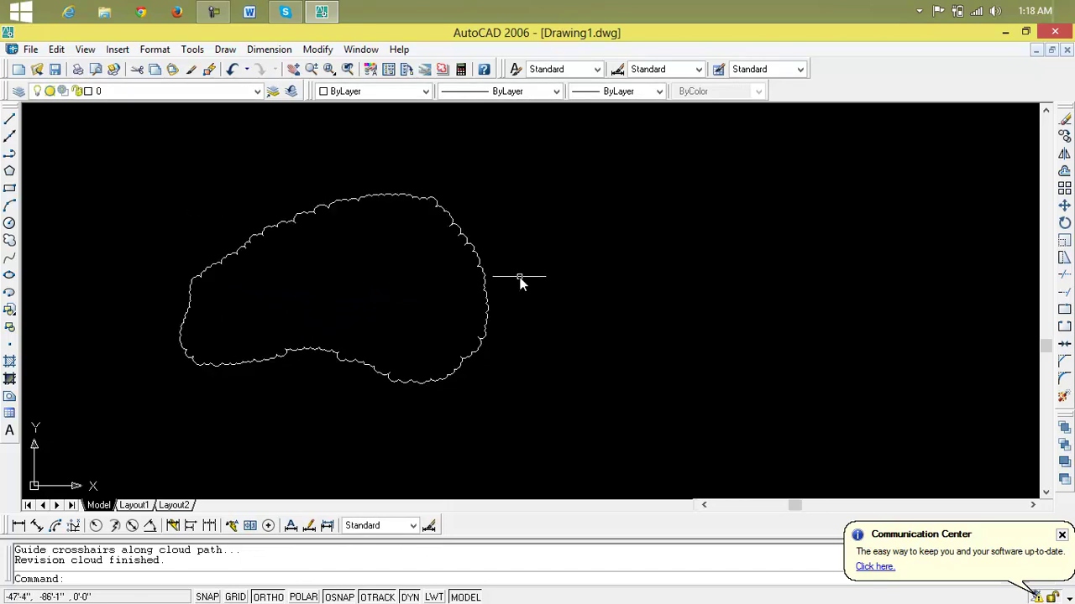
pyautogui.scroll(6, 428, 280)
pyautogui.scroll(-5, 541, 248)
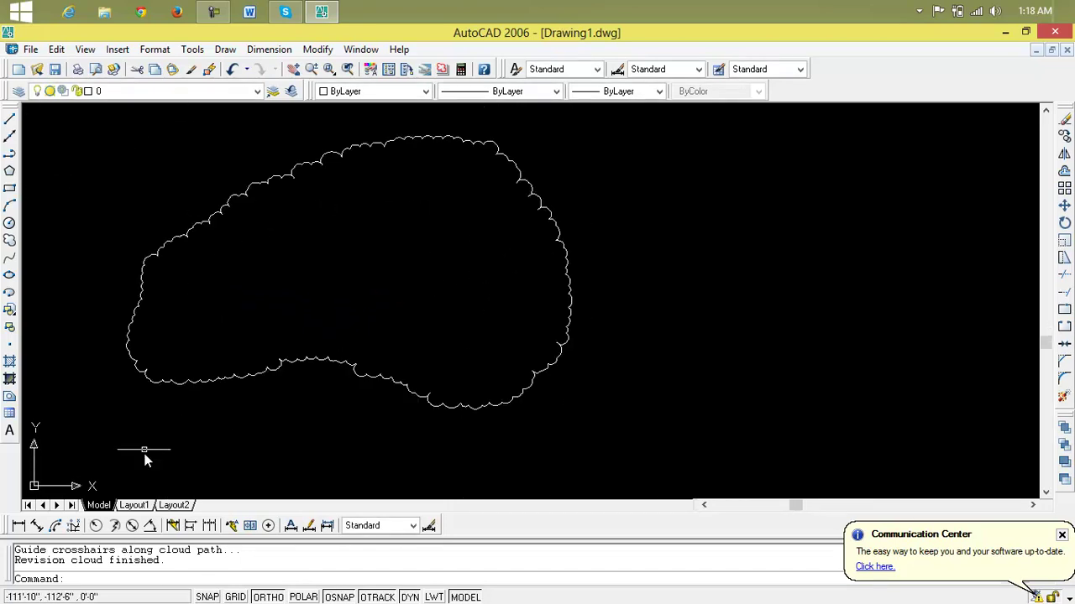
# Step: Try to set the revision cloud's minimum arc length to 50 and maximum arc length to 60'
pyautogui.click(9, 241)
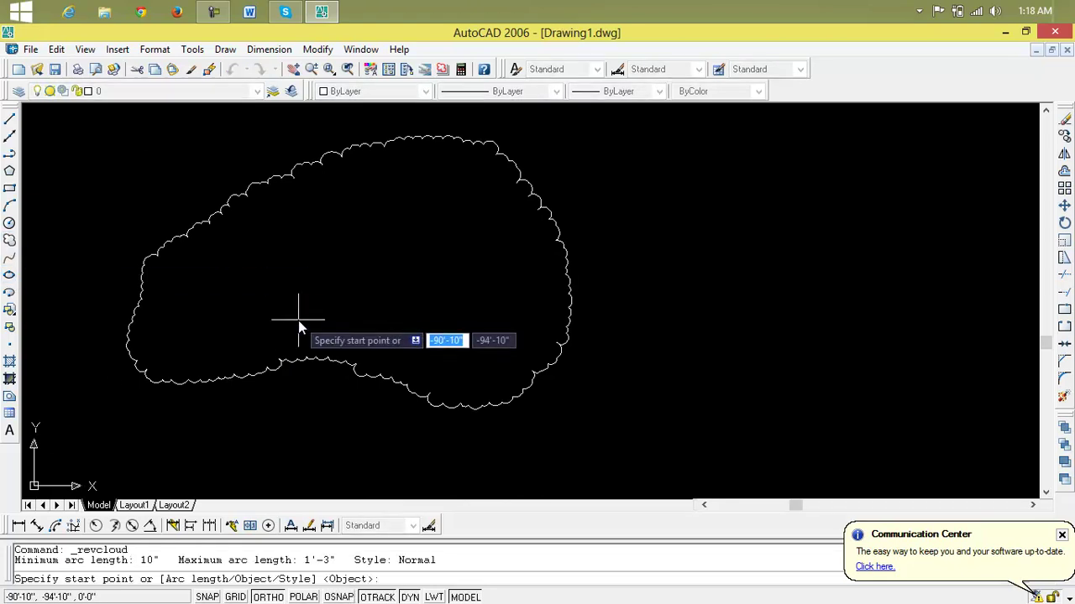
pyautogui.write('a')
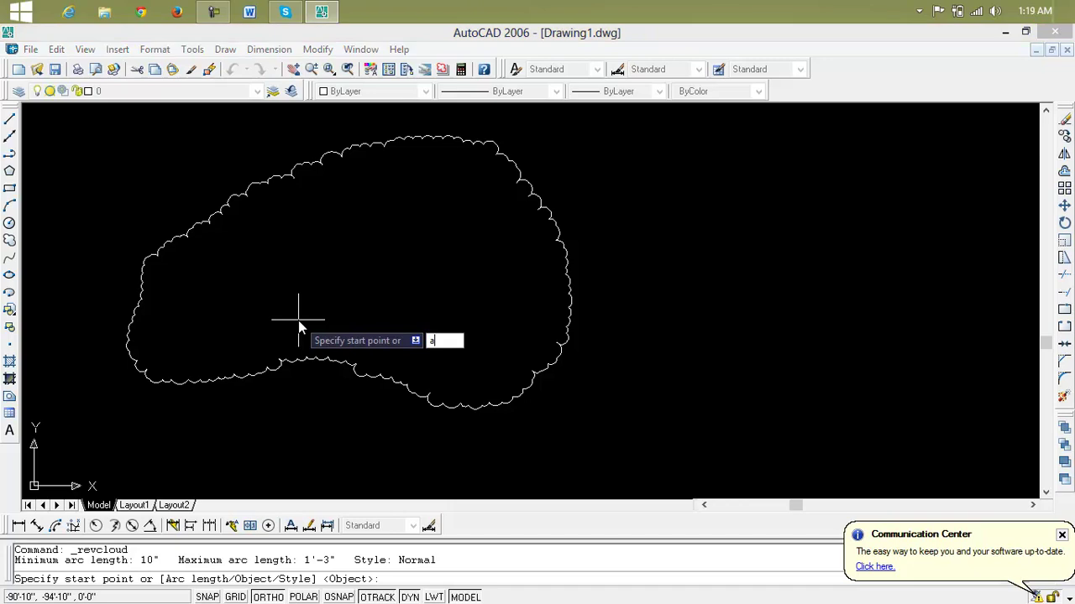
pyautogui.press('Return')
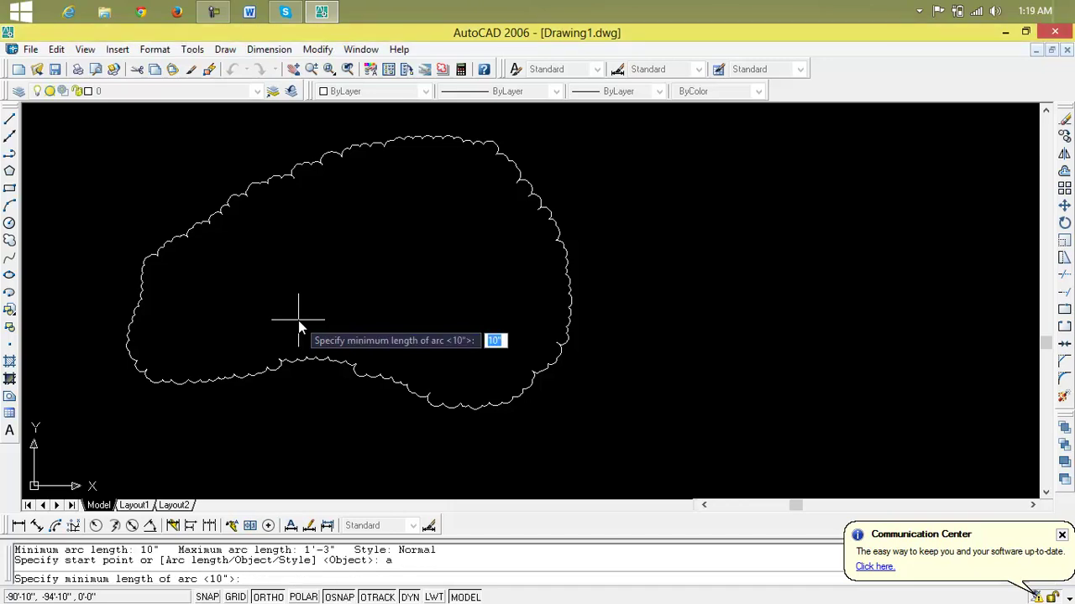
pyautogui.write('50')
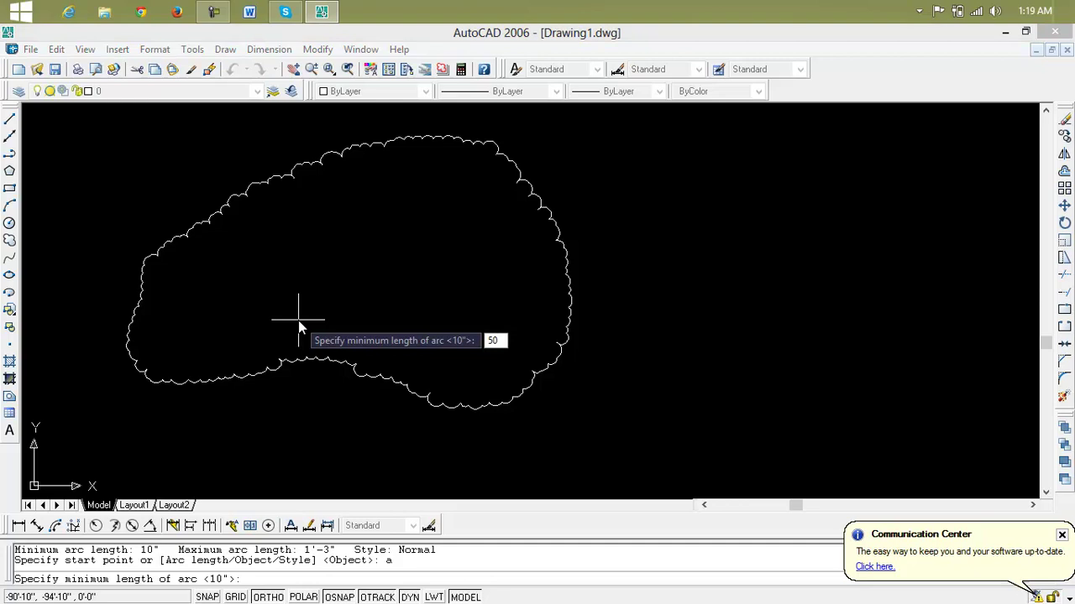
pyautogui.press('Return')
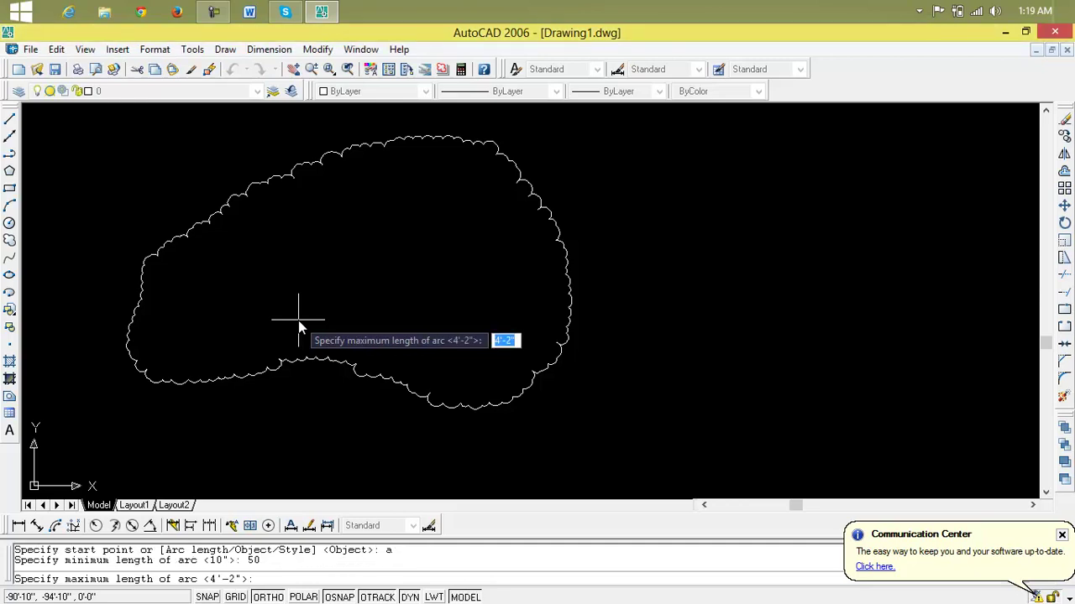
pyautogui.write('60')
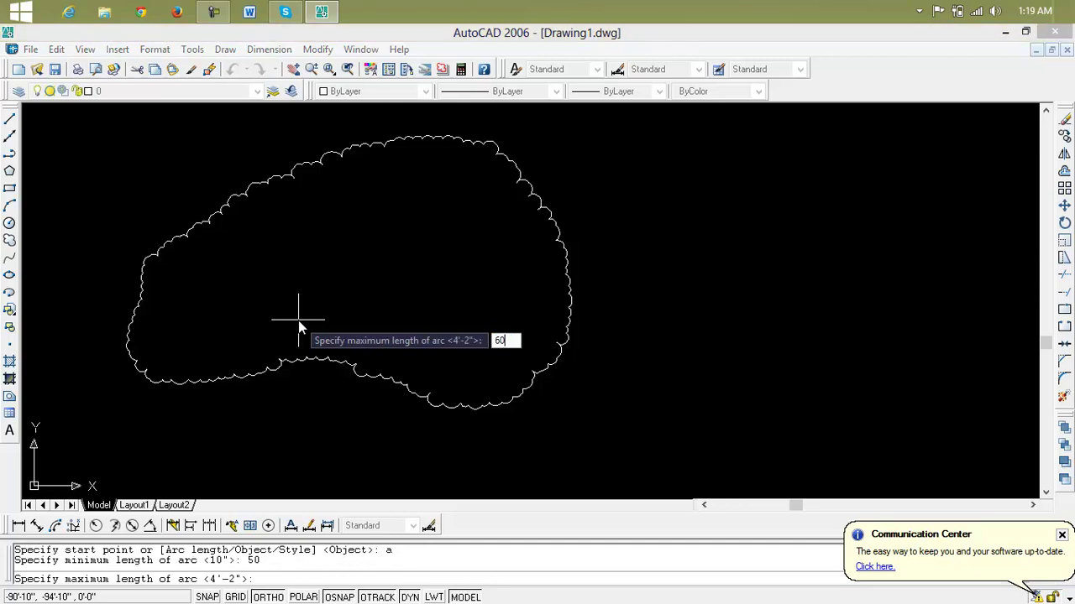
pyautogui.write("'")
pyautogui.press('Return')
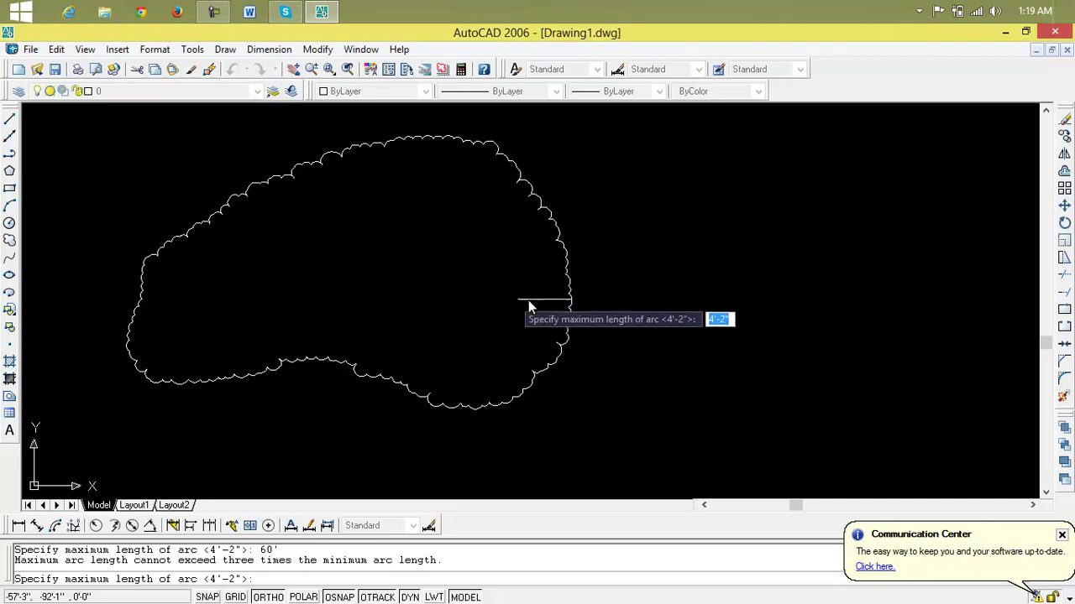
# Step: Try to define the maximum arc length by picking two points in the drawing, and leave the command
pyautogui.click(612, 316)
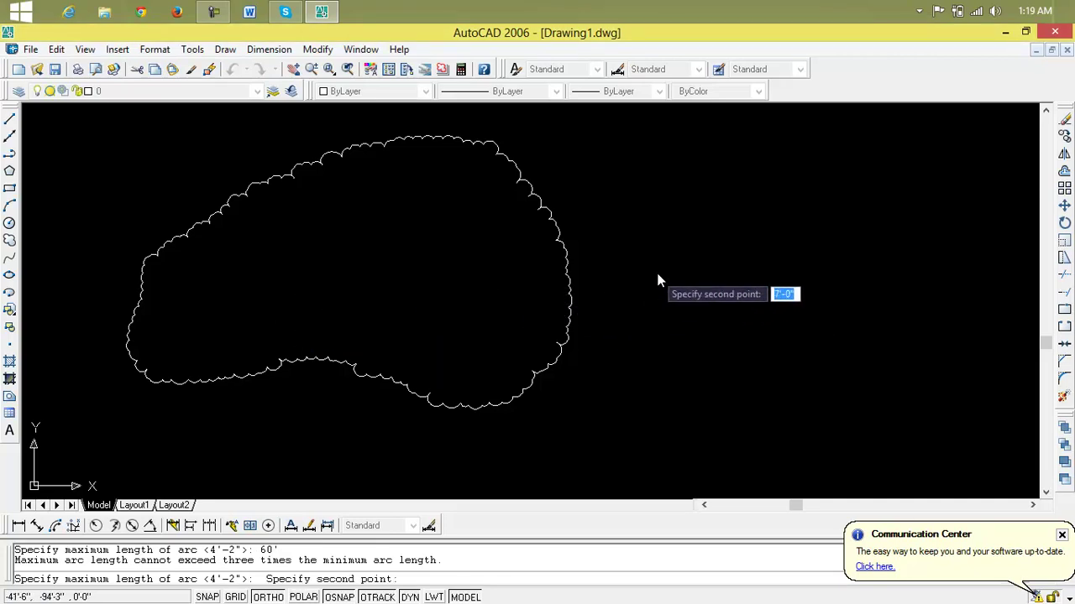
pyautogui.scroll(-5, 872, 345)
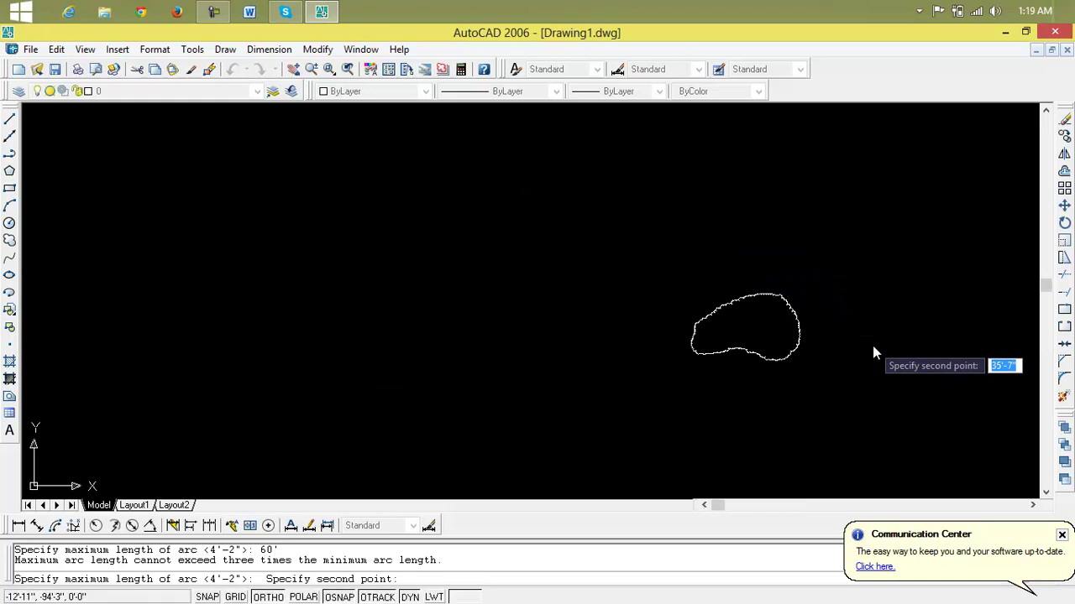
pyautogui.click(663, 351)
pyautogui.click(399, 324)
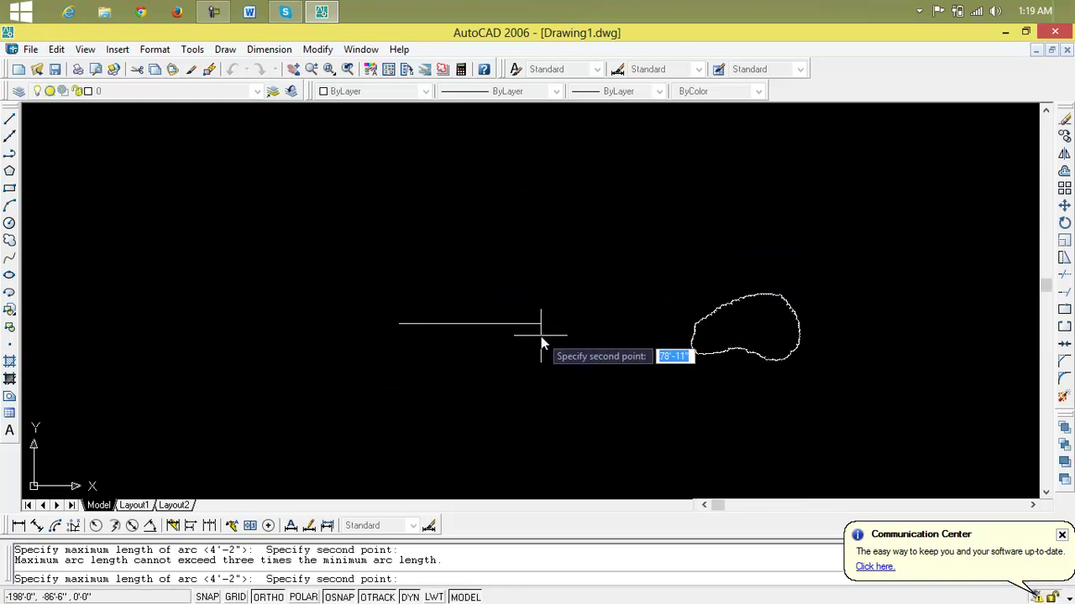
pyautogui.press('Escape')
pyautogui.scroll(4, 766, 340)
pyautogui.moveTo(768, 343); pyautogui.dragTo(490, 312, button='middle')
pyautogui.scroll(1, 490, 312)
pyautogui.scroll(-2, 606, 318)
pyautogui.moveTo(607, 311); pyautogui.dragTo(455, 317, button='middle')
pyautogui.scroll(1, 438, 309)
pyautogui.scroll(2, 438, 309)
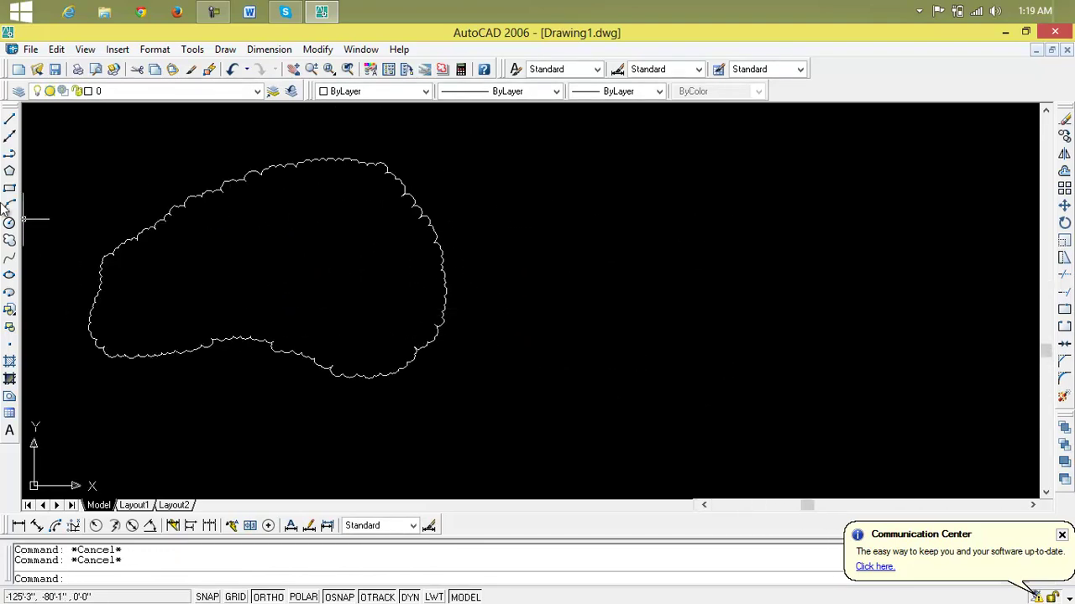
pyautogui.click(9, 240)
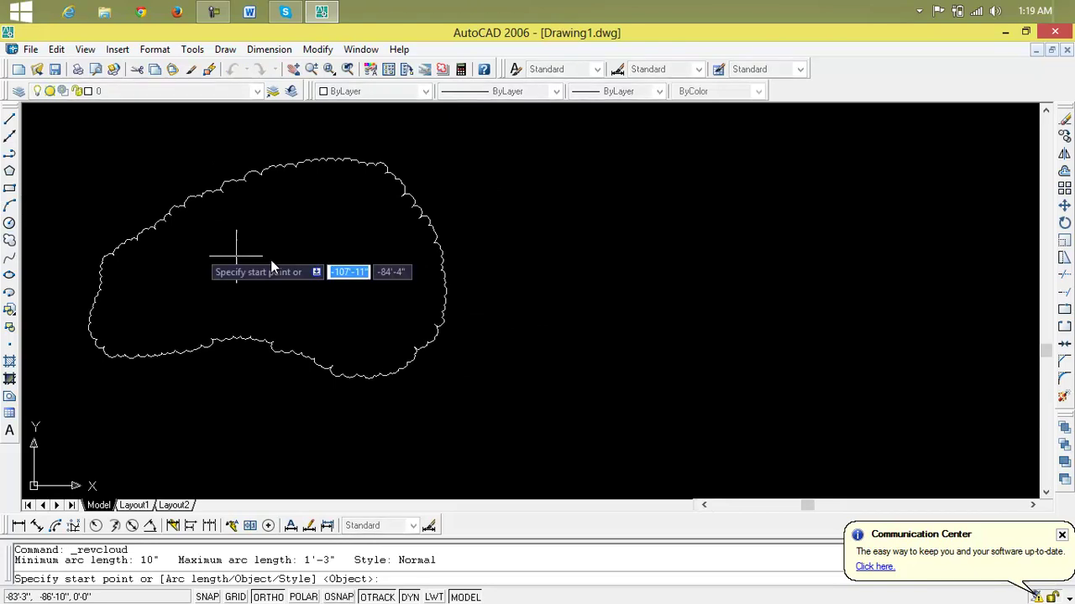
pyautogui.click(495, 309)
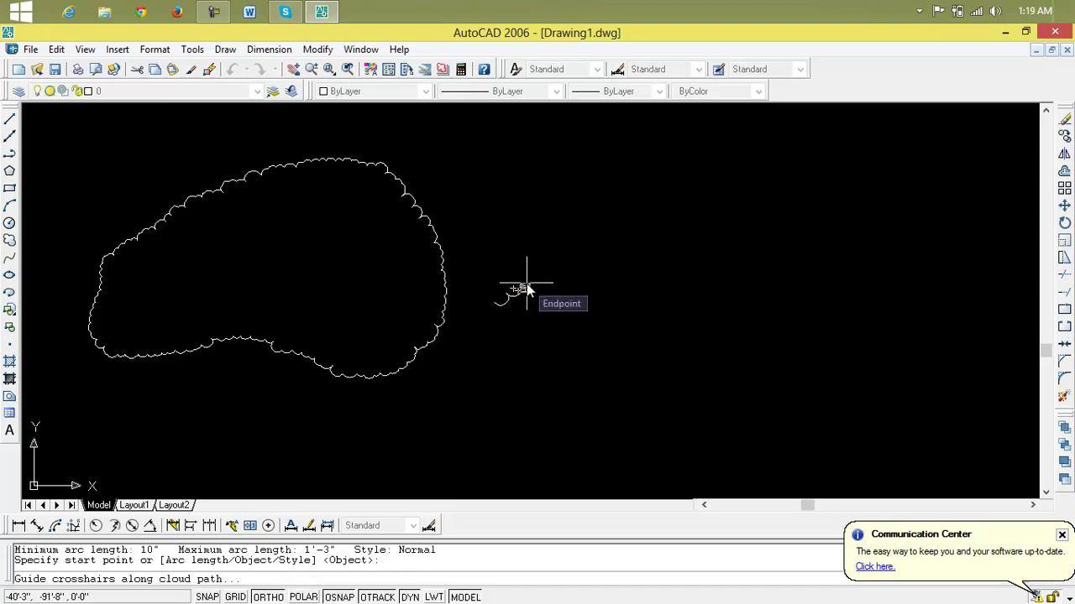
pyautogui.write('a')
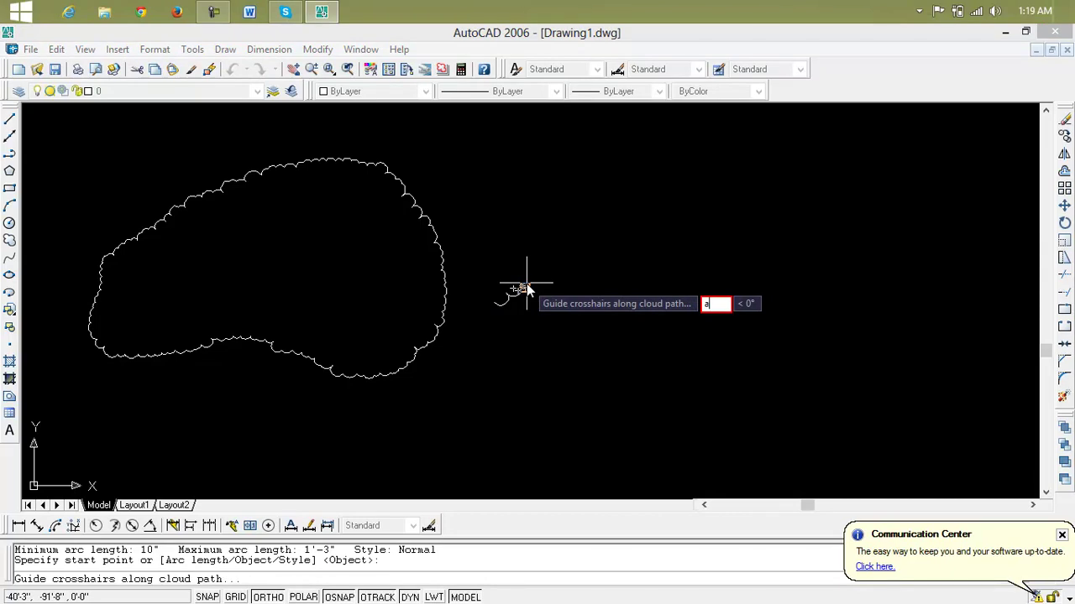
pyautogui.press('Escape')
pyautogui.press('Escape')
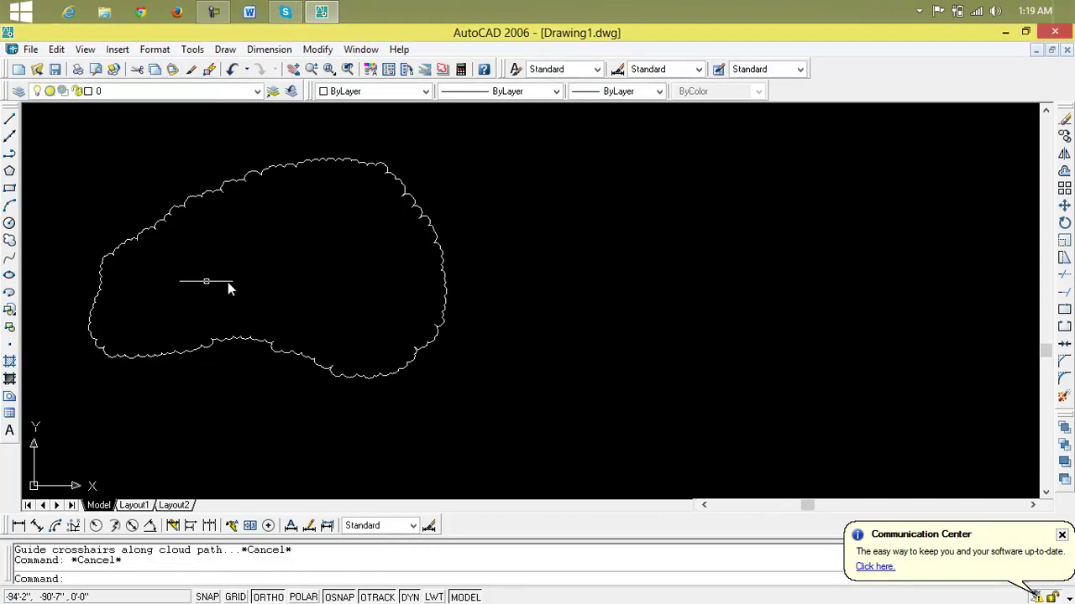
# Step: Set the revision cloud's minimum arc length to 15' and maximum arc length to 20'
pyautogui.click(10, 240)
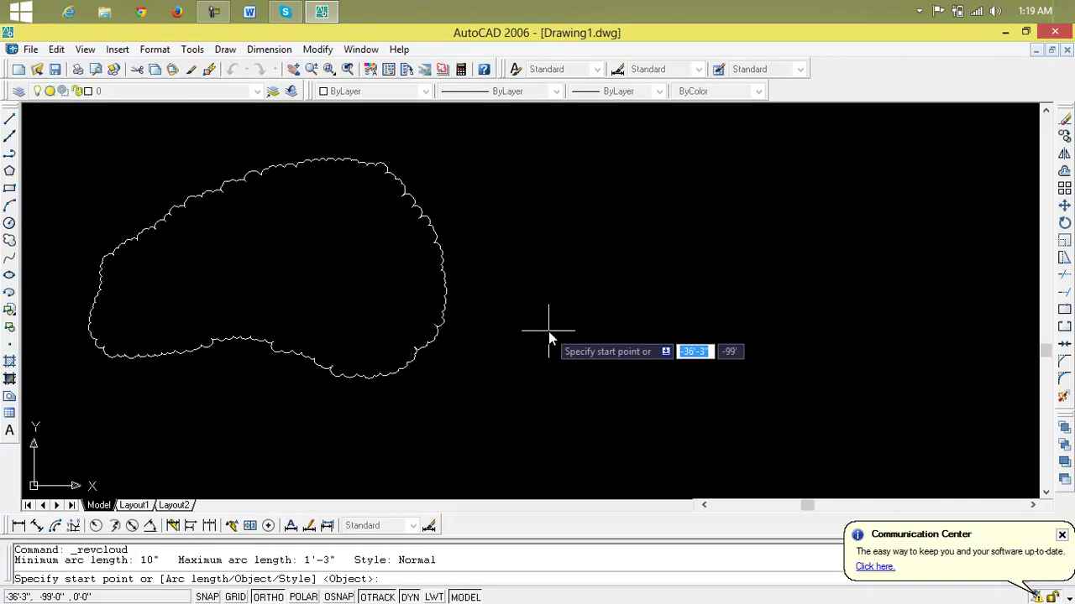
pyautogui.write('a')
pyautogui.press('Return')
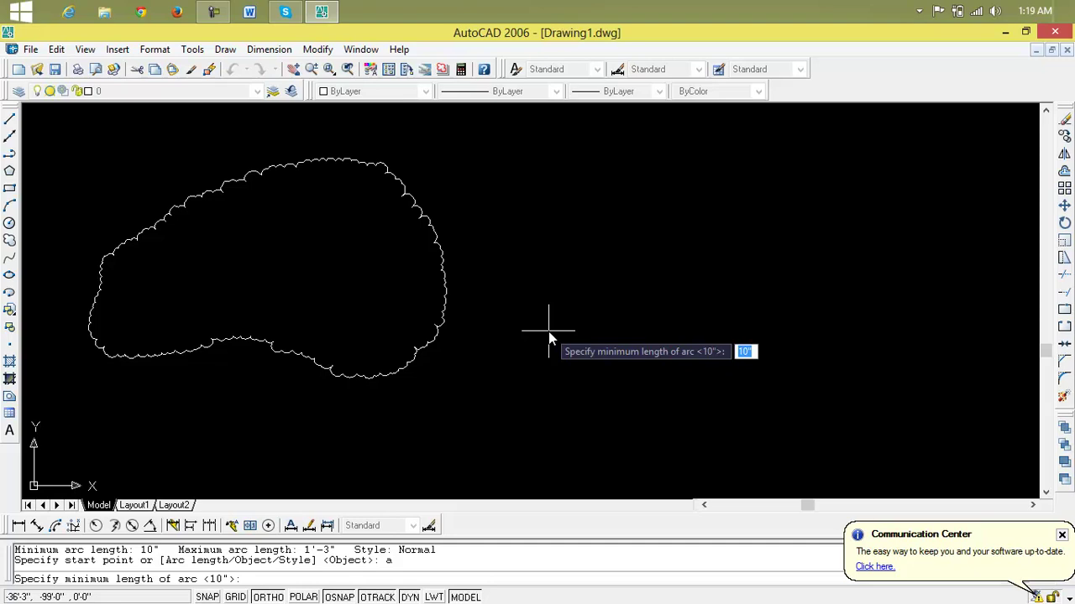
pyautogui.write('15')
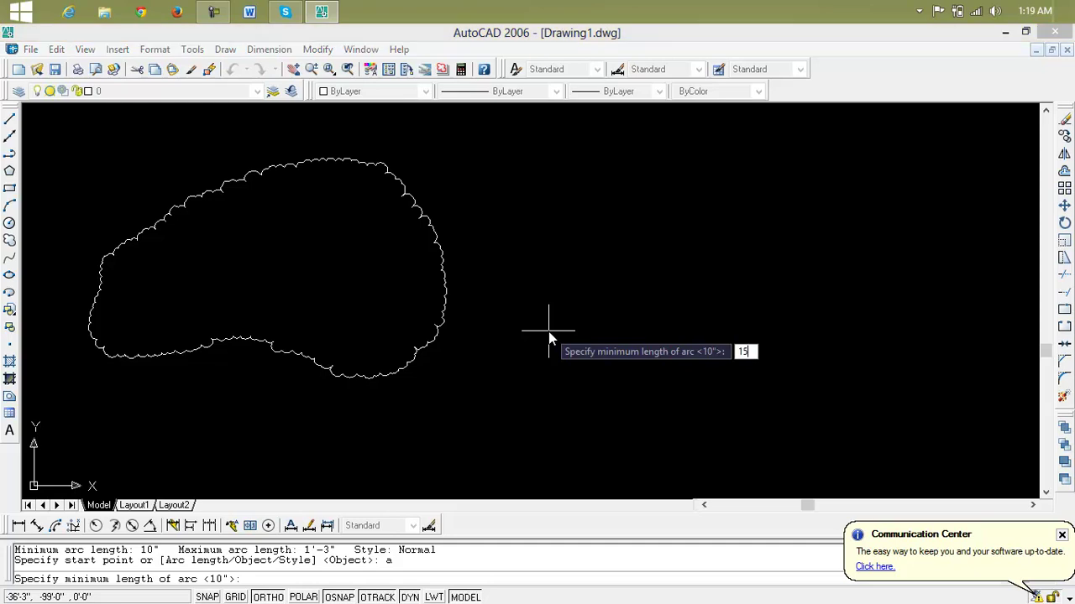
pyautogui.write("'")
pyautogui.press('Return')
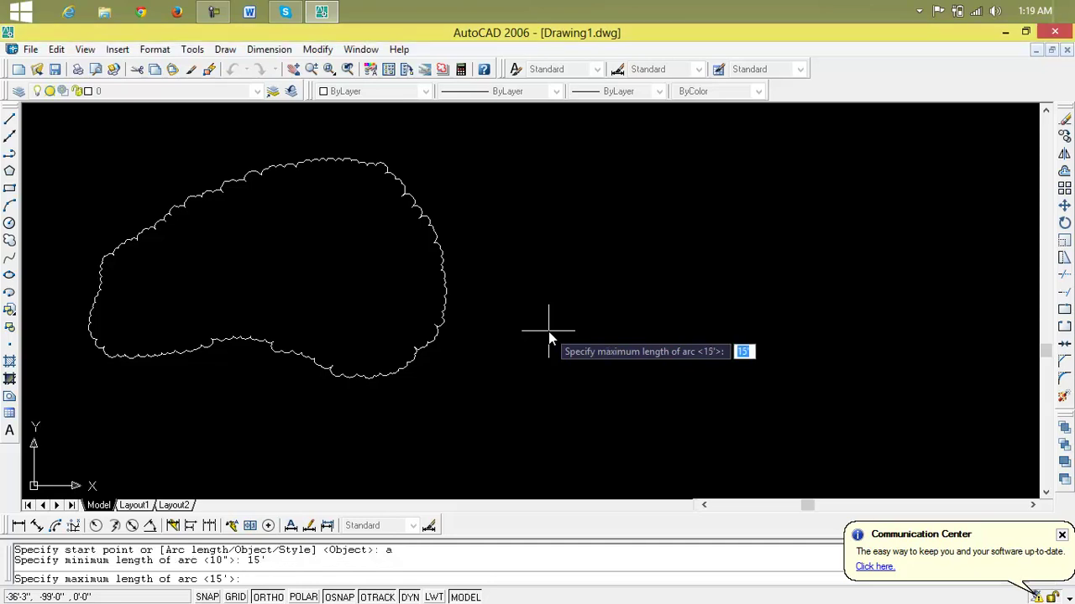
pyautogui.write('20')
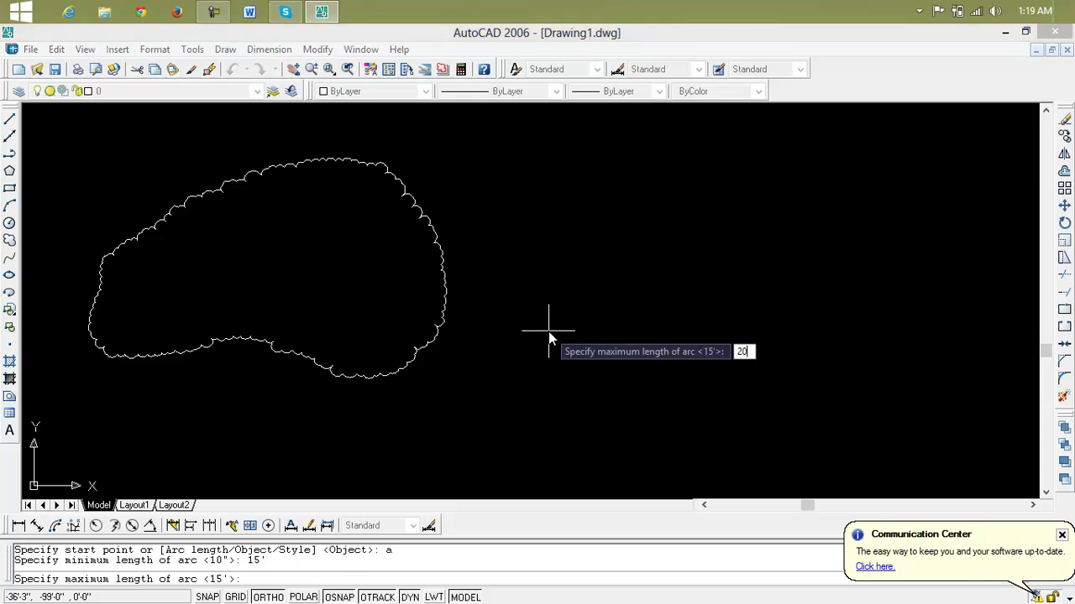
pyautogui.write("'")
pyautogui.press('Return')
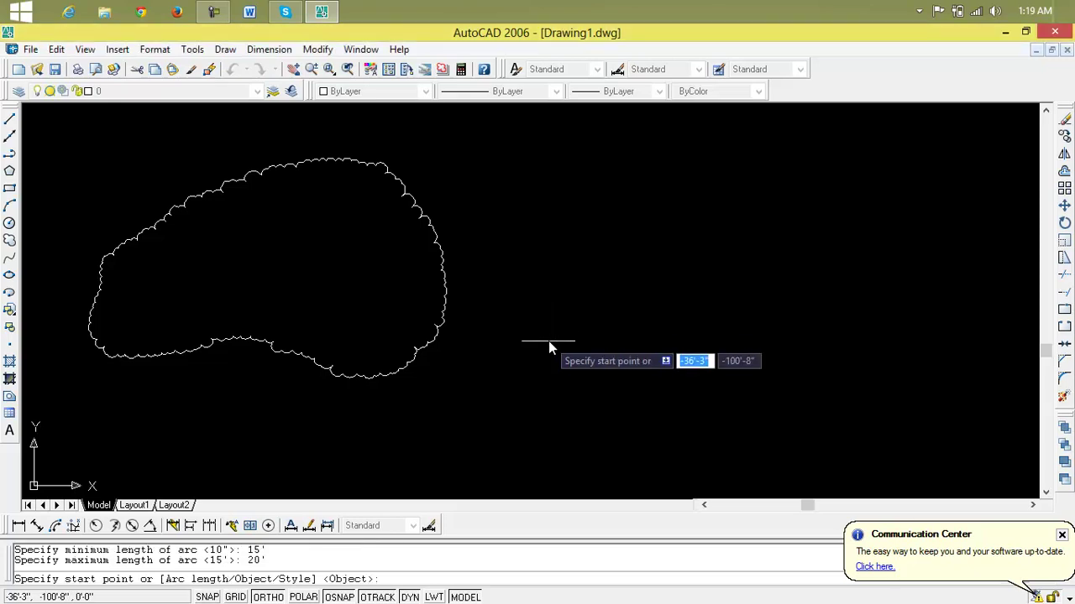
# Step: Trace a closed, roughly rectangular revision cloud with the large arcs to the right of the small-arc cloud
pyautogui.click(528, 350)
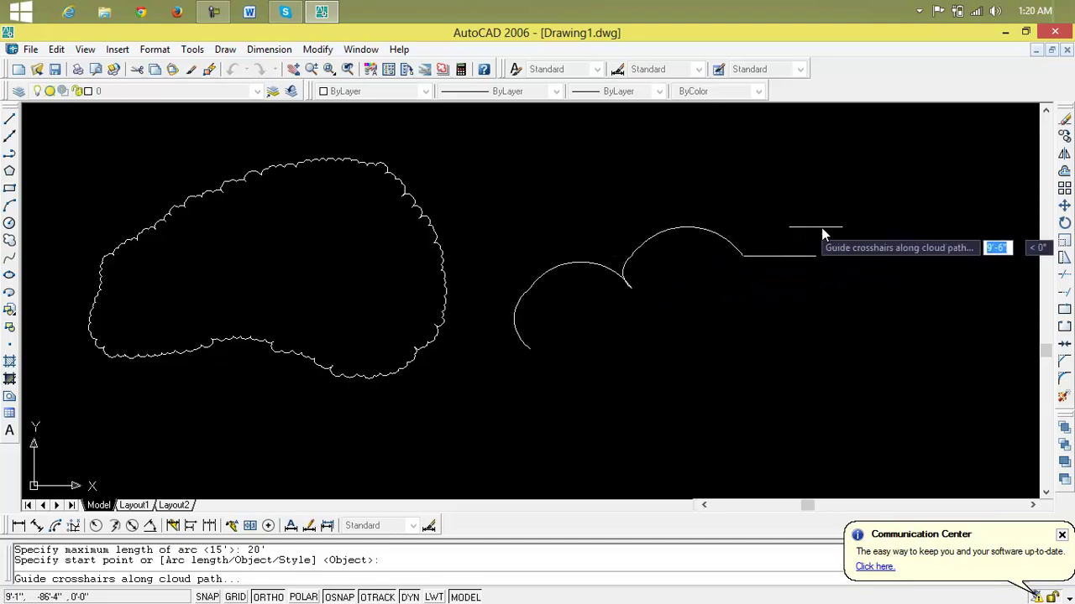
pyautogui.scroll(-5, 959, 371)
pyautogui.moveTo(959, 380); pyautogui.dragTo(863, 328, button='middle')
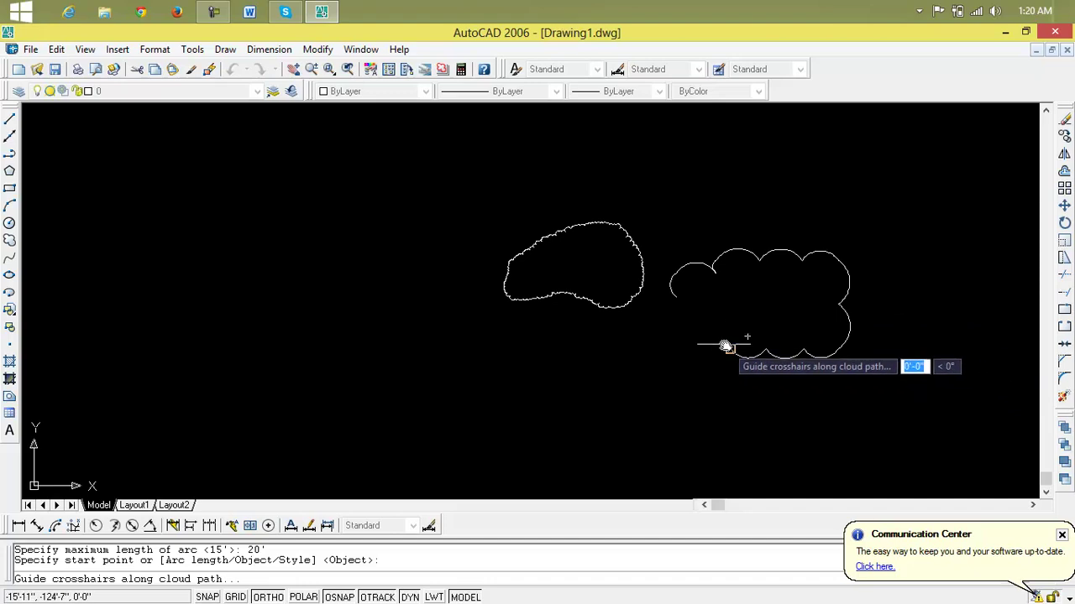
pyautogui.scroll(-1, 580, 394)
pyautogui.moveTo(638, 369); pyautogui.dragTo(326, 306, button='middle')
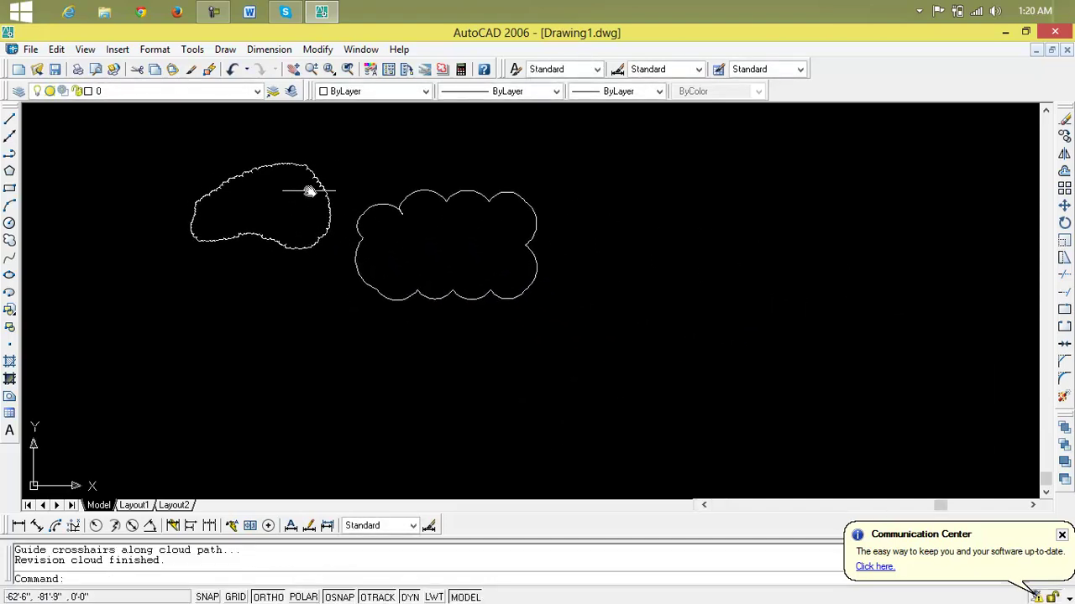
pyautogui.scroll(3, 319, 215)
pyautogui.scroll(-2, 319, 215)
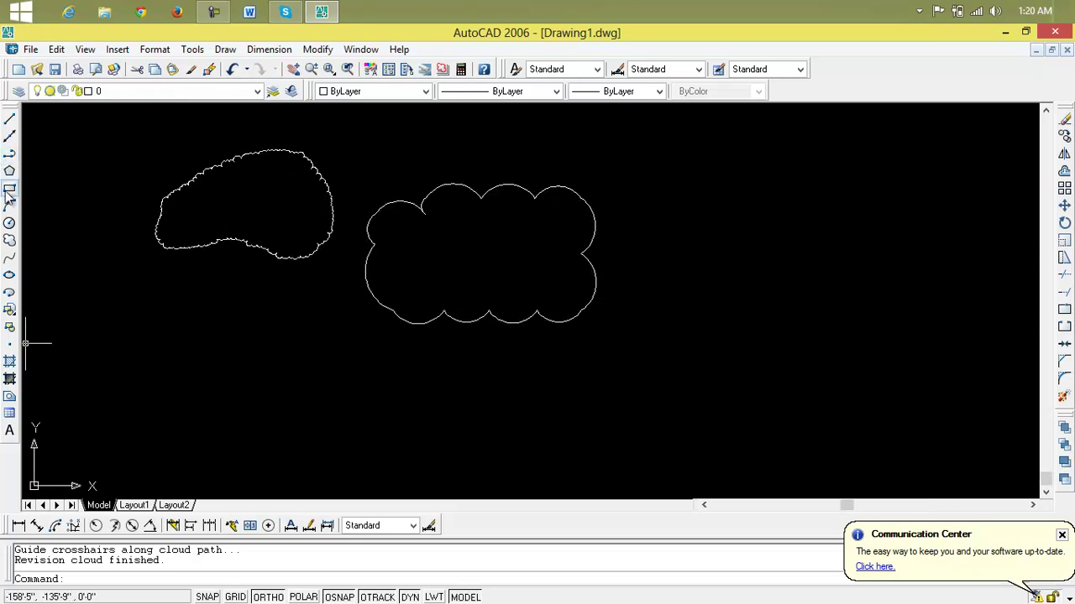
# Step: Try to set the revision cloud's minimum arc length to 8 and maximum arc length to 10'
pyautogui.click(9, 241)
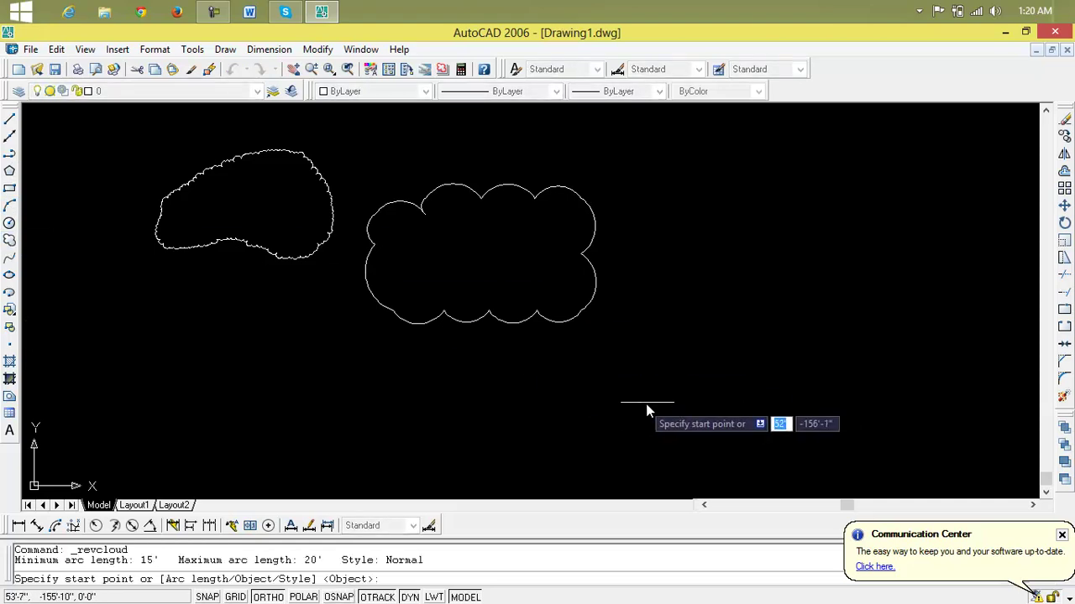
pyautogui.write('a')
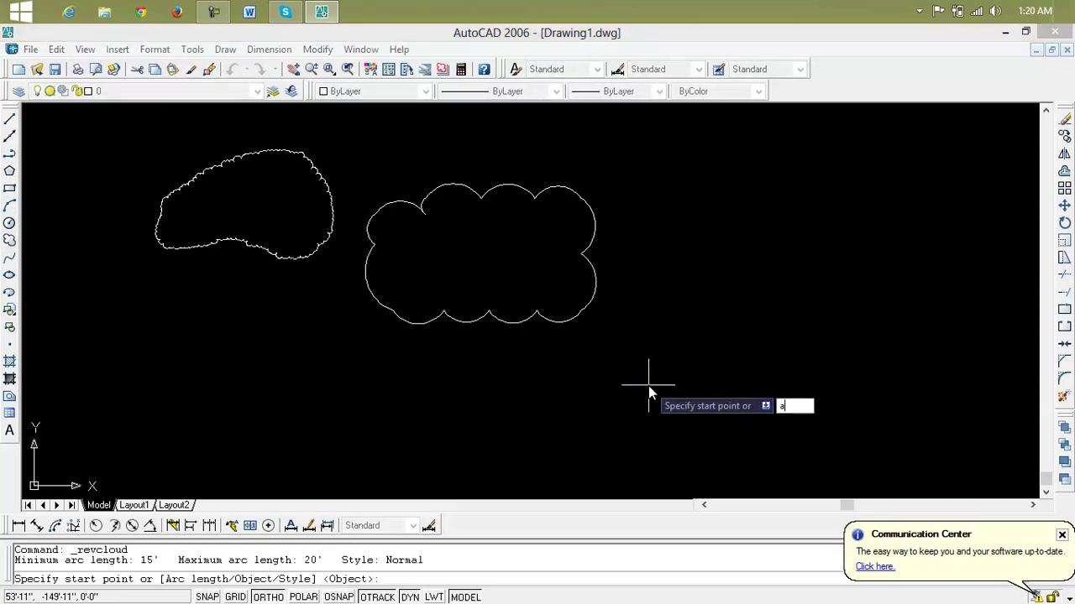
pyautogui.press('Return')
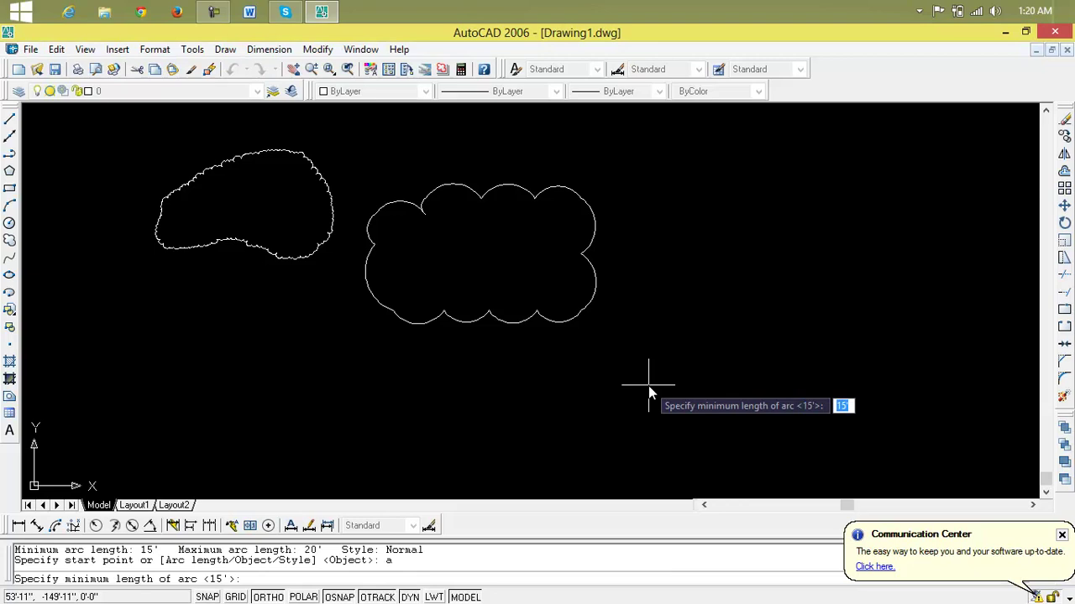
pyautogui.write('8')
pyautogui.press('Return')
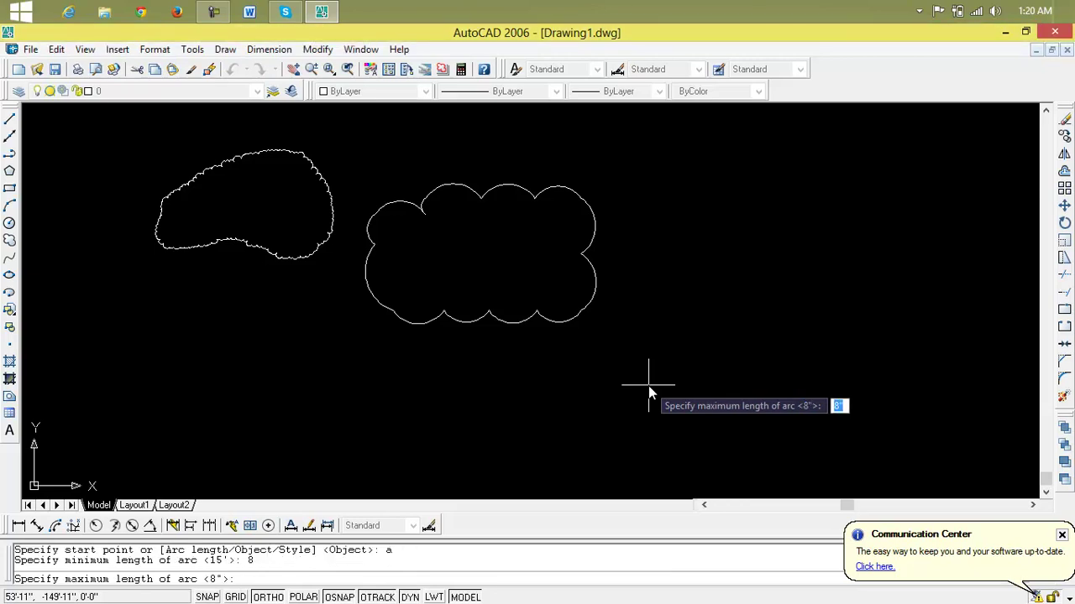
pyautogui.write('10')
pyautogui.press('Return')
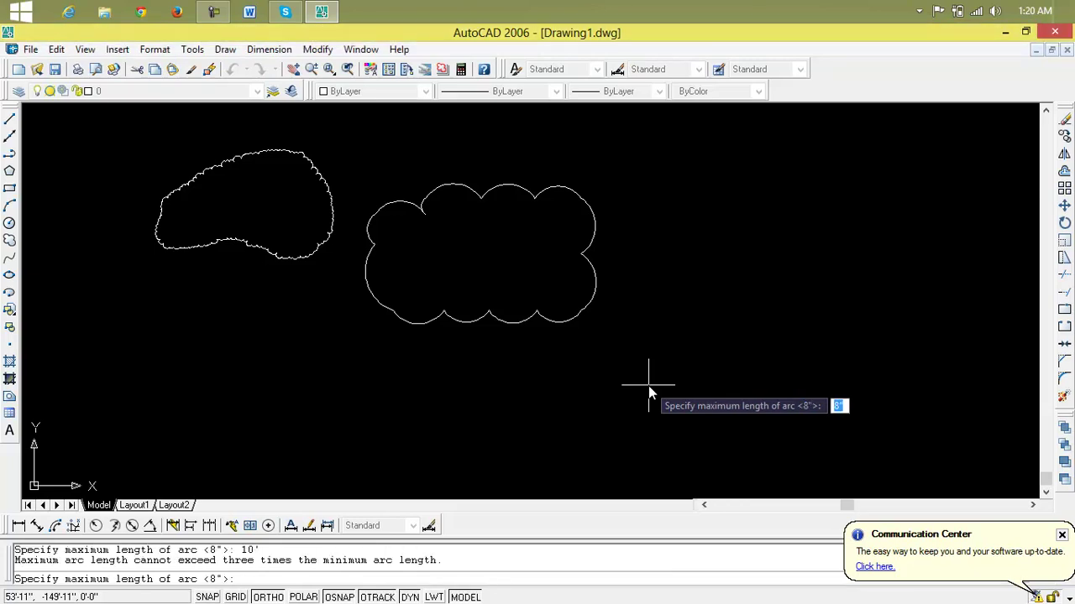
# Step: Turn Ortho off, try to define the maximum arc length by picking points near the large-arc cloud, and leave the command
pyautogui.click(634, 384)
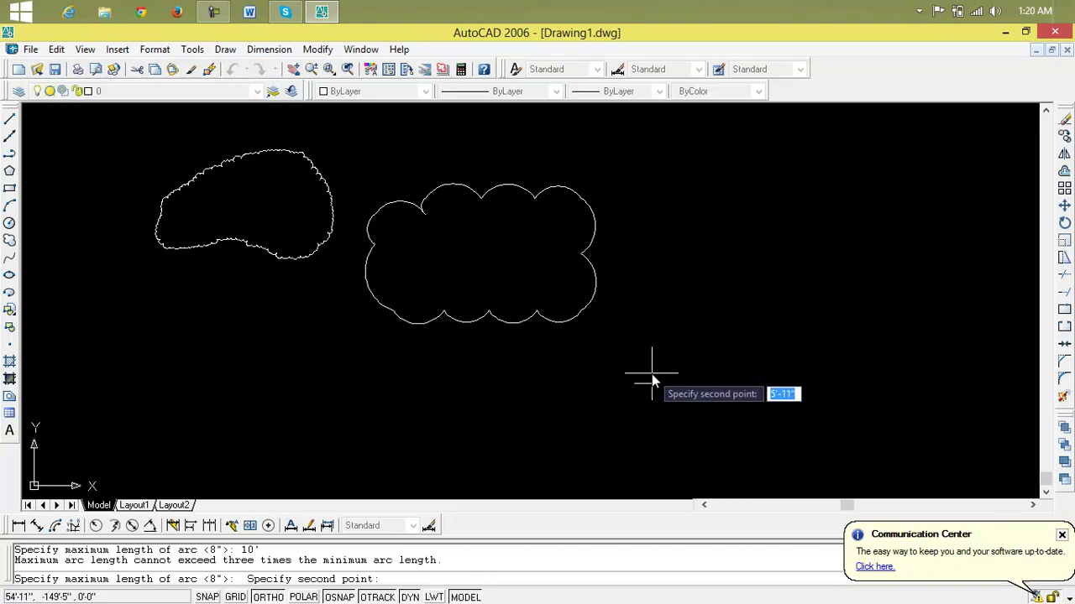
pyautogui.press('F8')
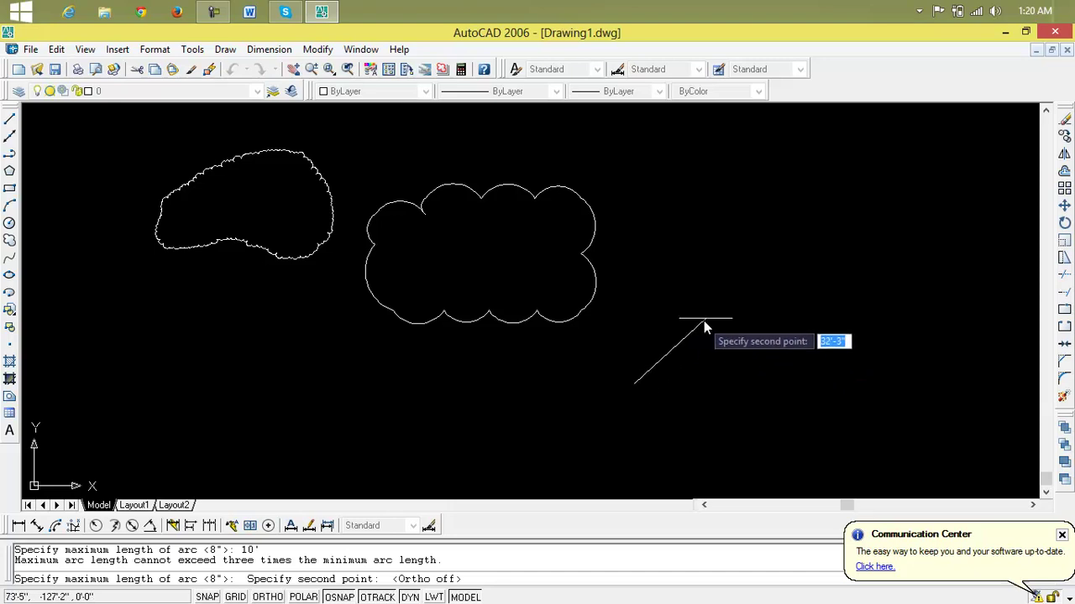
pyautogui.click(692, 332)
pyautogui.moveTo(911, 346)
pyautogui.mouseDown(button='middle')
pyautogui.moveTo(818, 338)
pyautogui.moveTo(644, 285)
pyautogui.mouseUp(button='middle')
pyautogui.click(613, 391)
pyautogui.click(453, 354)
pyautogui.press('Escape')
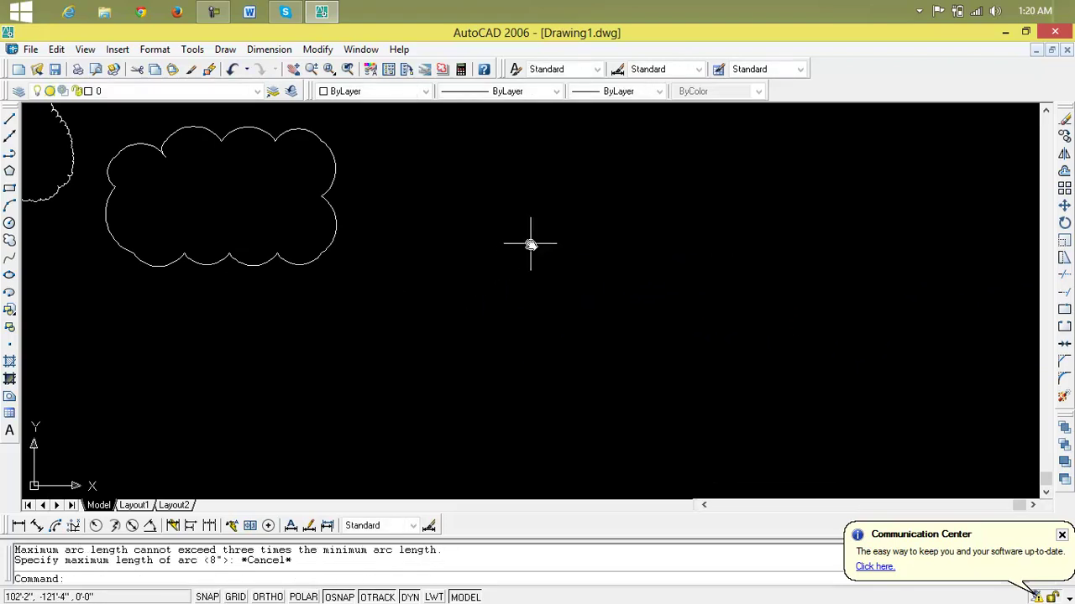
# Step: Erase the existing small-arc and large-arc revision clouds from the drawing
pyautogui.press('Escape')
pyautogui.scroll(-1, 530, 242)
pyautogui.moveTo(530, 243)
pyautogui.mouseDown(button='middle')
pyautogui.moveTo(542, 274)
pyautogui.moveTo(745, 385)
pyautogui.mouseUp(button='middle')
pyautogui.click(538, 242)
pyautogui.press('Delete')
pyautogui.click(372, 233)
pyautogui.click(195, 310)
pyautogui.press('Delete')
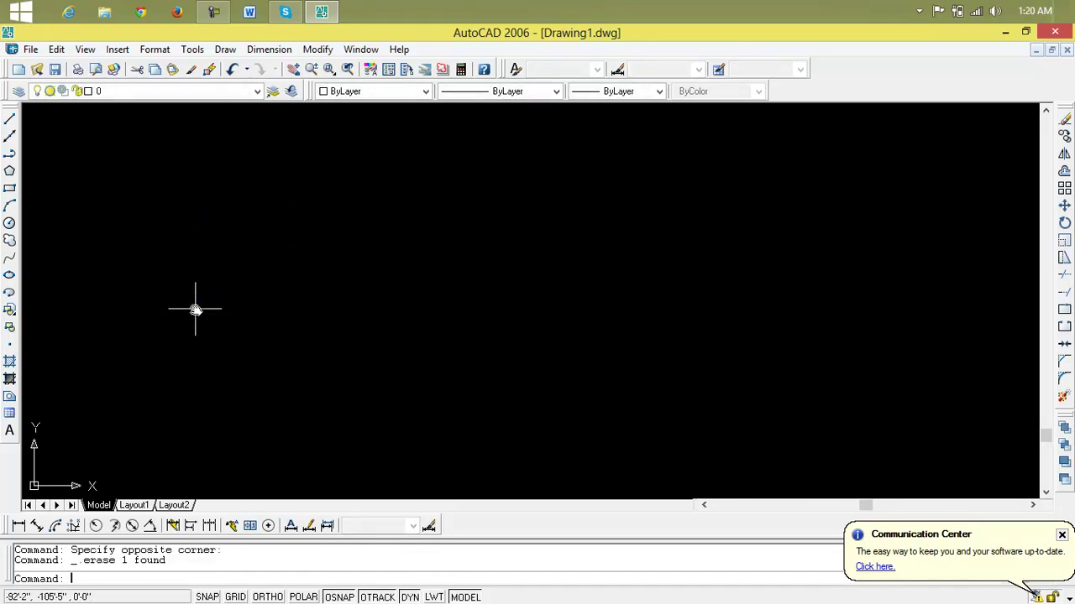
# Step: Trace a closed freehand revision cloud with a minimum arc length of 5' and a maximum arc length of 8'
pyautogui.click(12, 240)
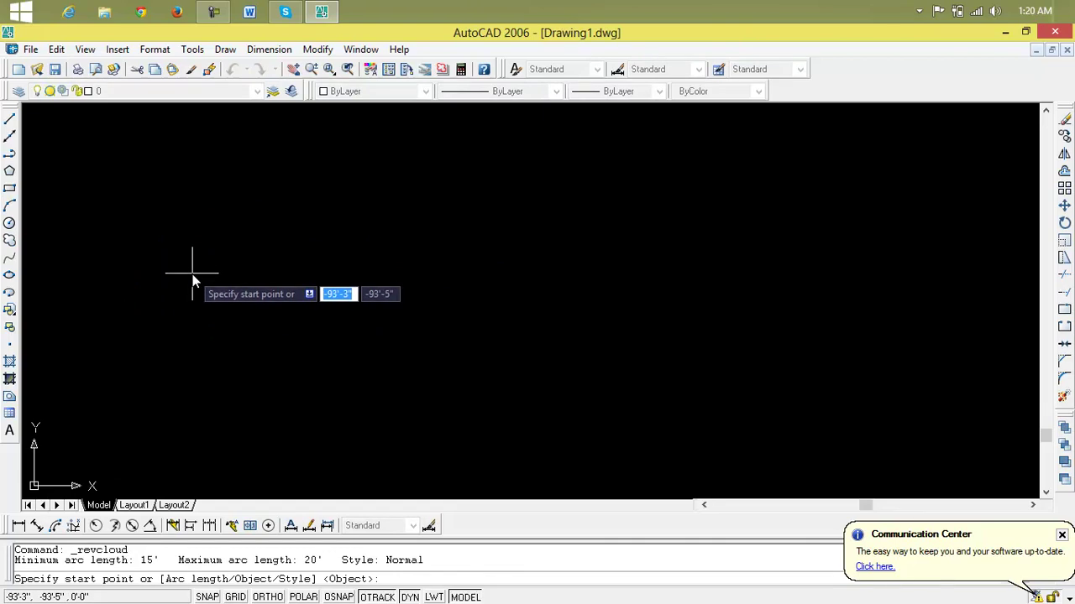
pyautogui.write('a')
pyautogui.press('Return')
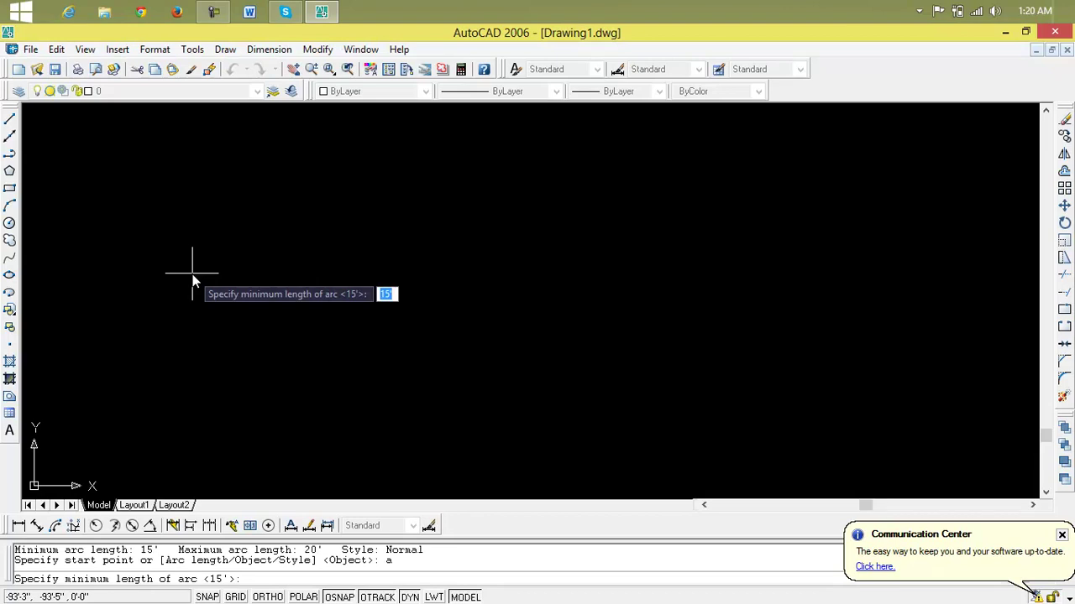
pyautogui.write('5')
pyautogui.press('Return')
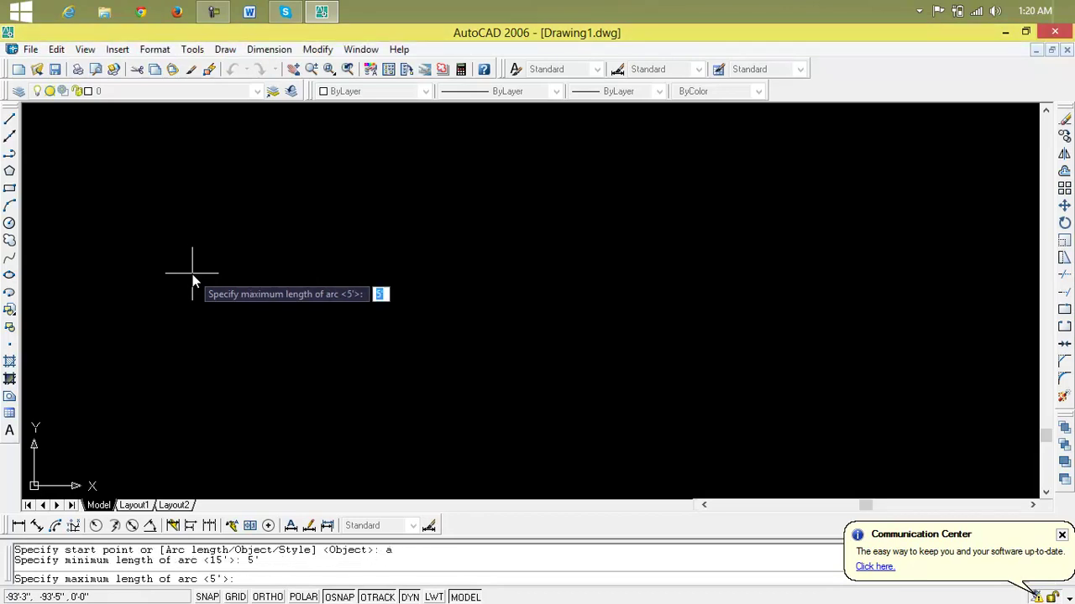
pyautogui.write('8')
pyautogui.press('Return')
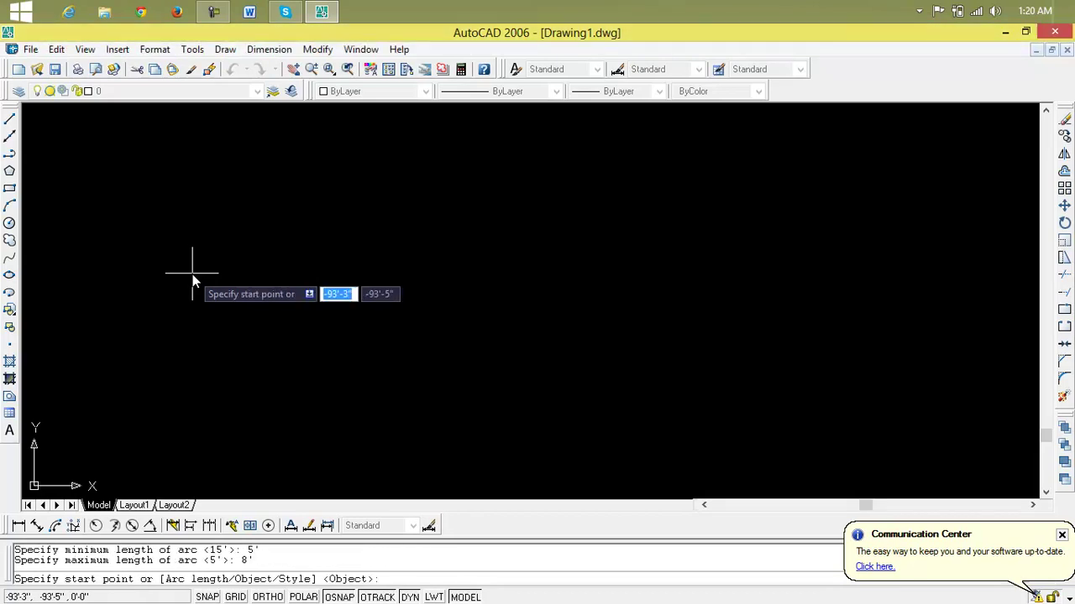
pyautogui.click(204, 334)
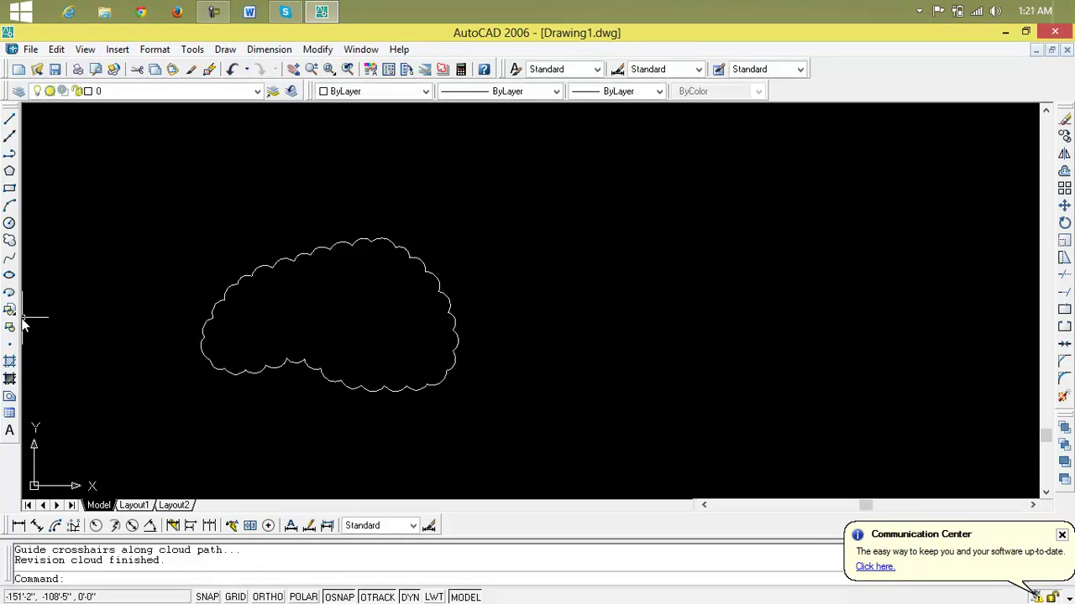
# Step: Trace a second closed revision cloud to the right of the first, with arc lengths of 2' minimum and 5' maximum
pyautogui.click(9, 238)
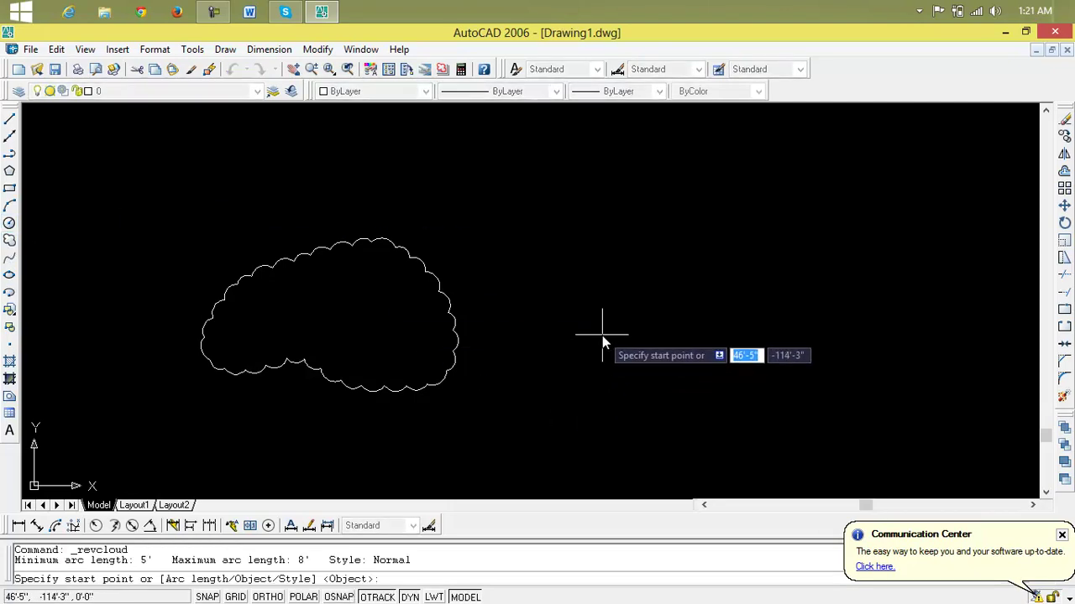
pyautogui.write('a')
pyautogui.press('Return')
pyautogui.write('2')
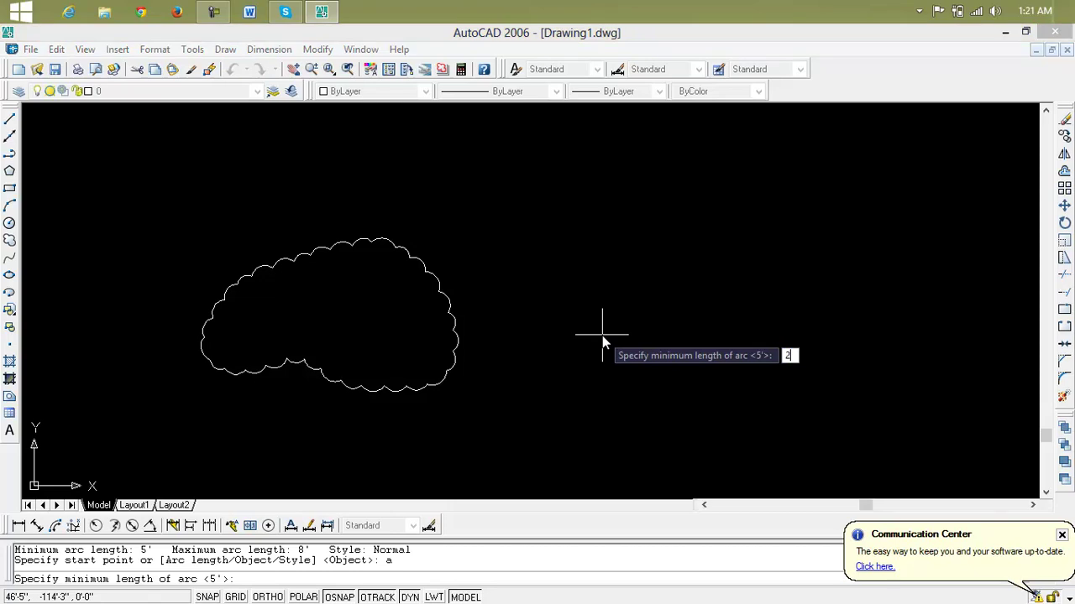
pyautogui.press('Return')
pyautogui.write('5')
pyautogui.press('Return')
pyautogui.click(507, 336)
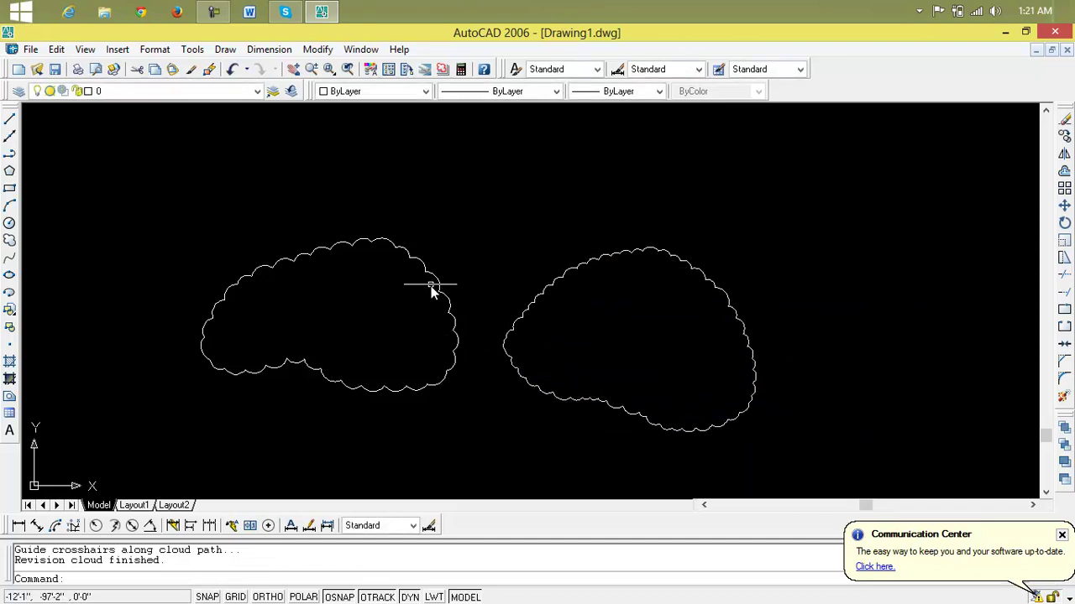
# Step: Select the 5'–8' arc cloud and stretch one vertex on its upper right edge inward
pyautogui.scroll(5, 430, 288)
pyautogui.click(440, 239)
pyautogui.click(455, 277)
pyautogui.scroll(-5, 488, 353)
pyautogui.scroll(5, 490, 351)
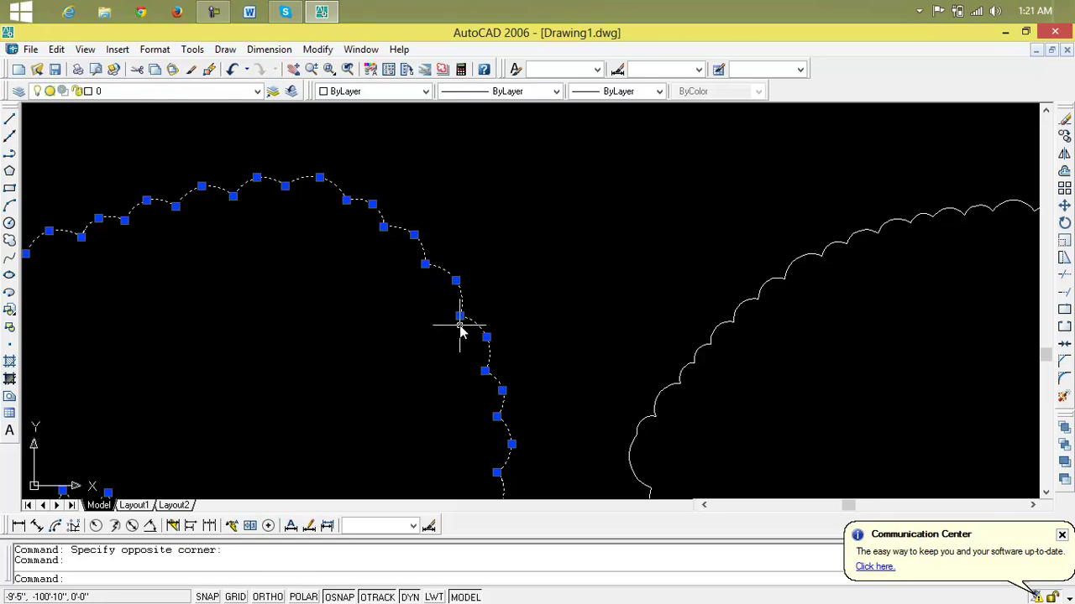
pyautogui.click(459, 315)
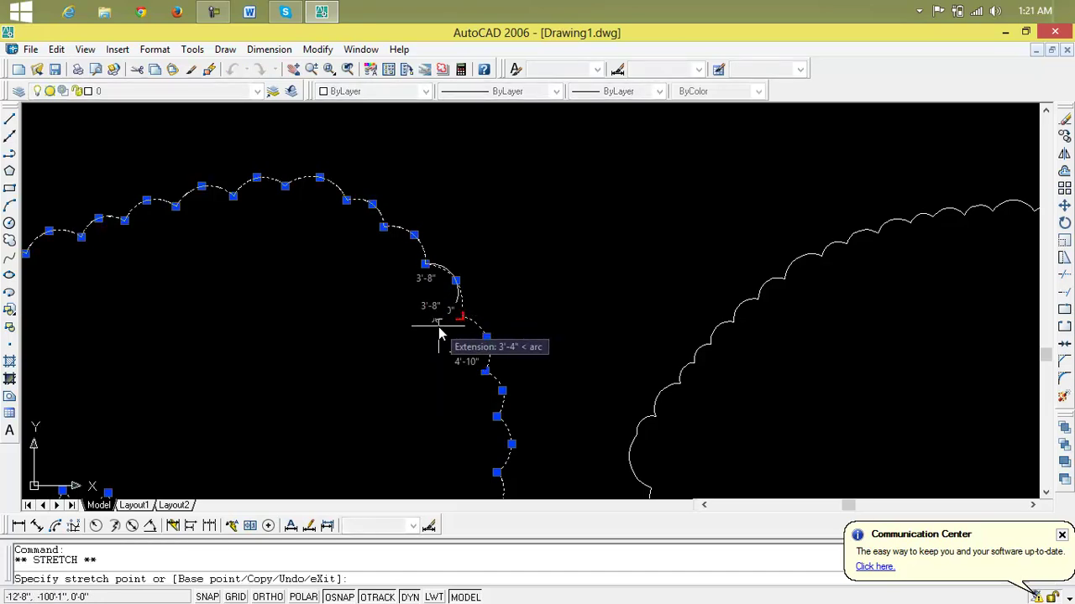
pyautogui.click(436, 334)
# Step: Select the 2'–5' arc cloud and stretch three vertices along its upper left edge into the cloud
pyautogui.scroll(-5, 498, 328)
pyautogui.moveTo(499, 328); pyautogui.dragTo(456, 317, button='middle')
pyautogui.scroll(3, 456, 317)
pyautogui.scroll(3, 453, 287)
pyautogui.click(464, 279)
pyautogui.click(472, 270)
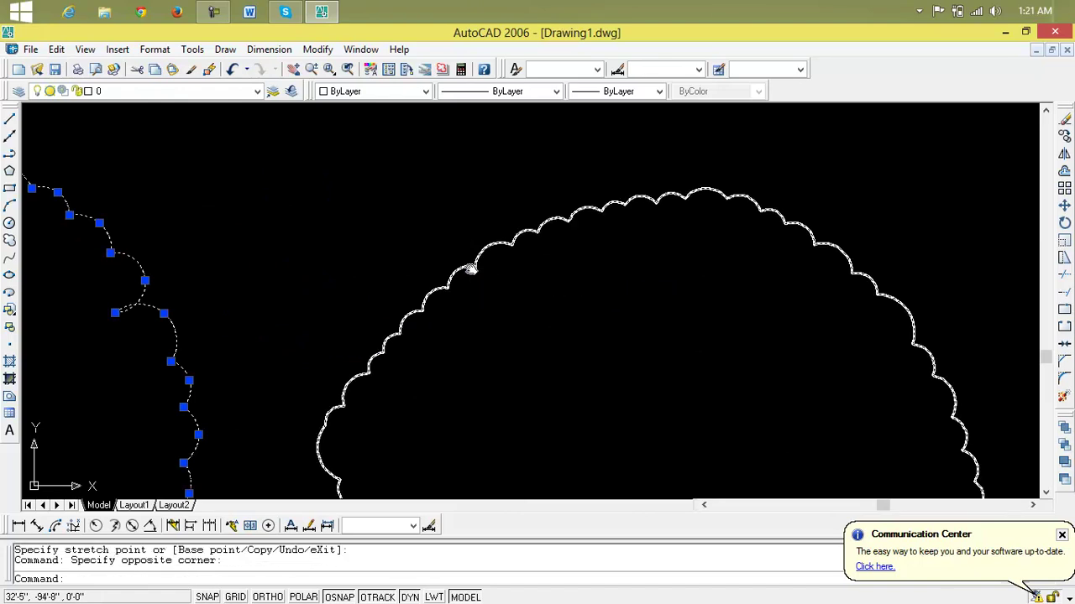
pyautogui.click(473, 267)
pyautogui.click(513, 302)
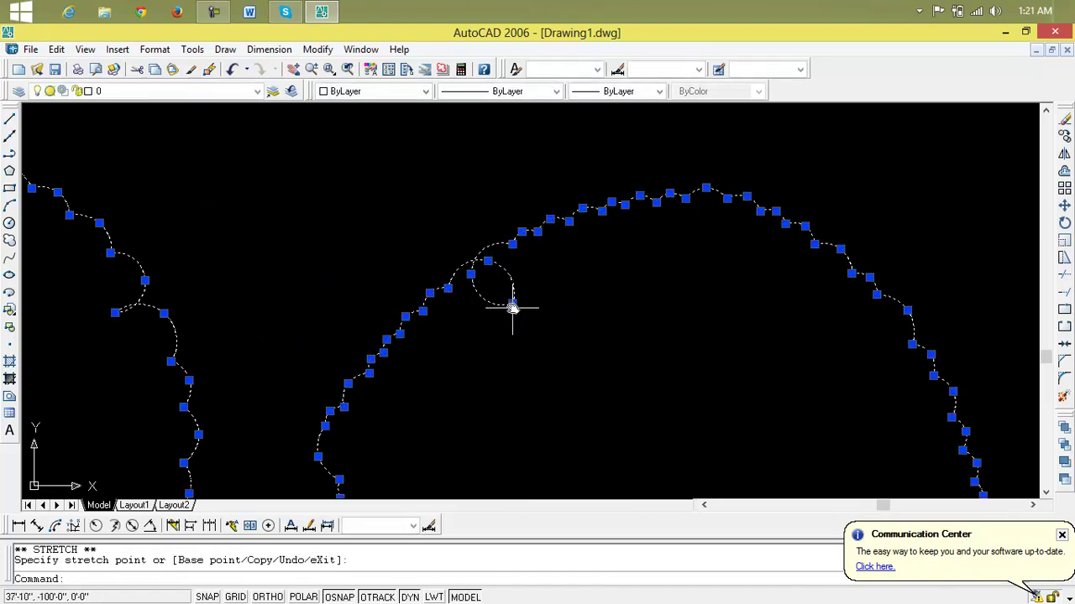
pyautogui.click(405, 315)
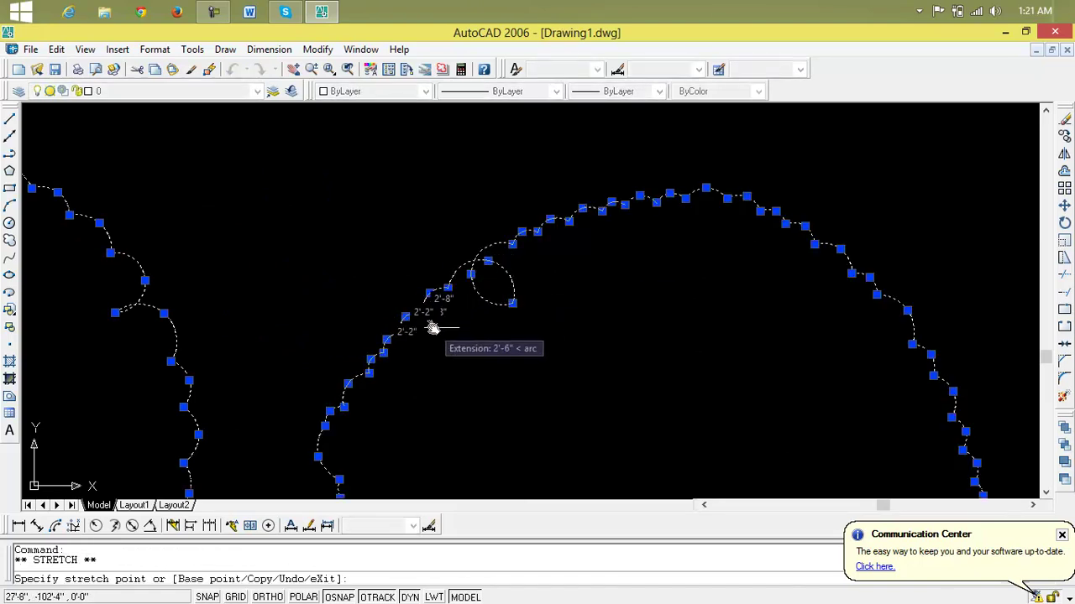
pyautogui.click(463, 360)
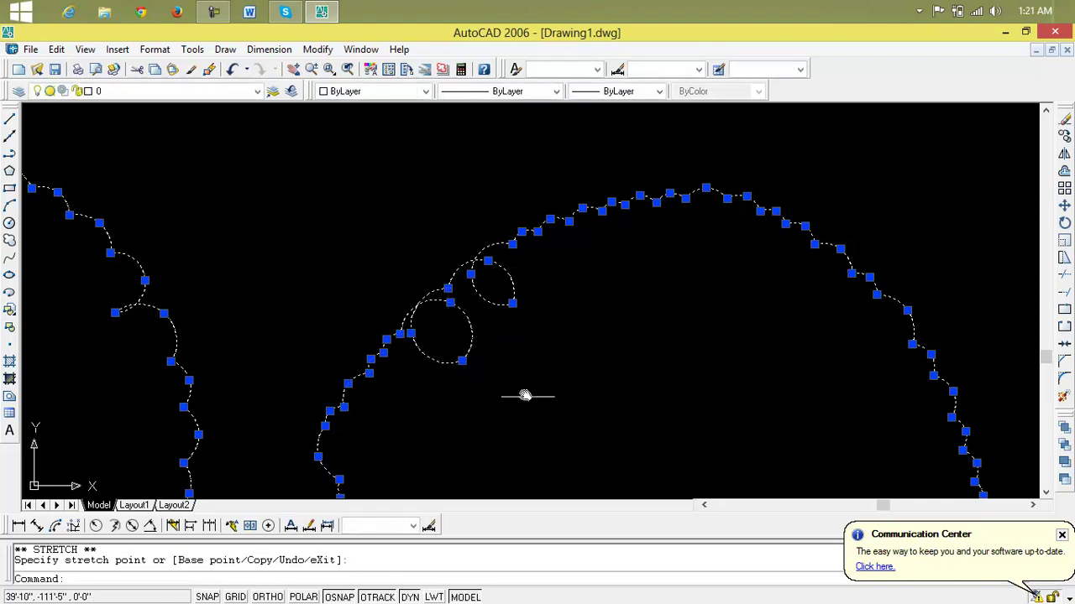
pyautogui.click(581, 207)
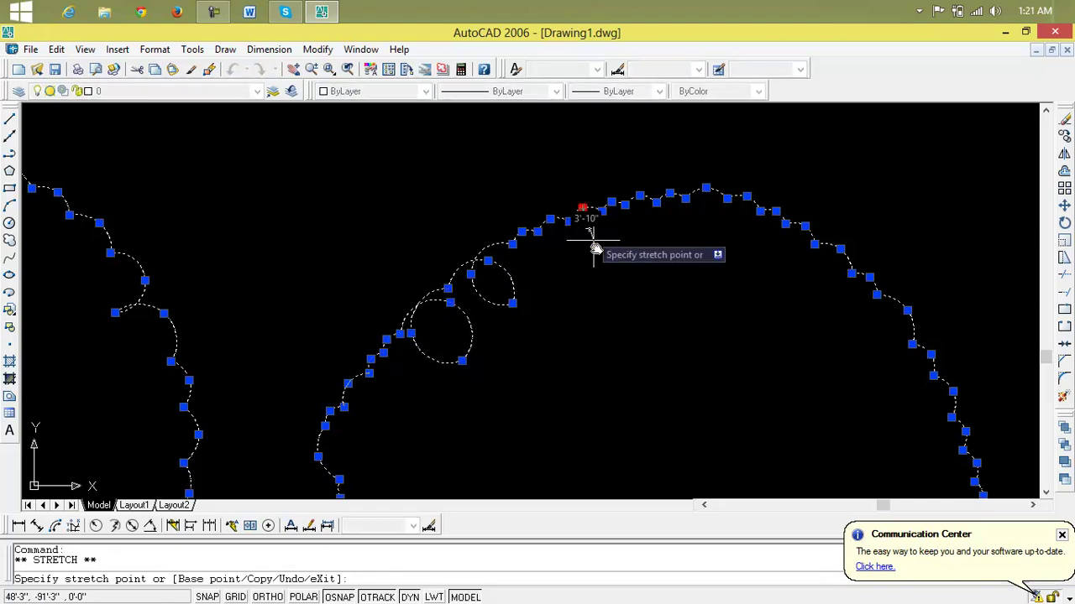
pyautogui.click(621, 302)
# Step: Erase both stretched revision clouds
pyautogui.scroll(-5, 678, 408)
pyautogui.moveTo(678, 408); pyautogui.dragTo(519, 320, button='middle')
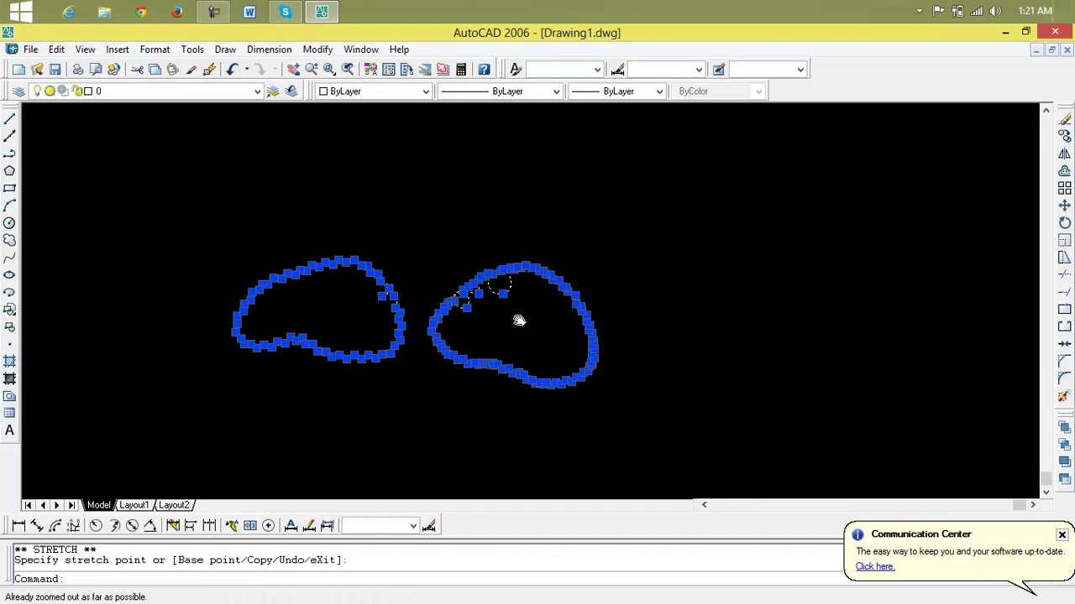
pyautogui.click(627, 259)
pyautogui.click(220, 401)
pyautogui.press('Delete')
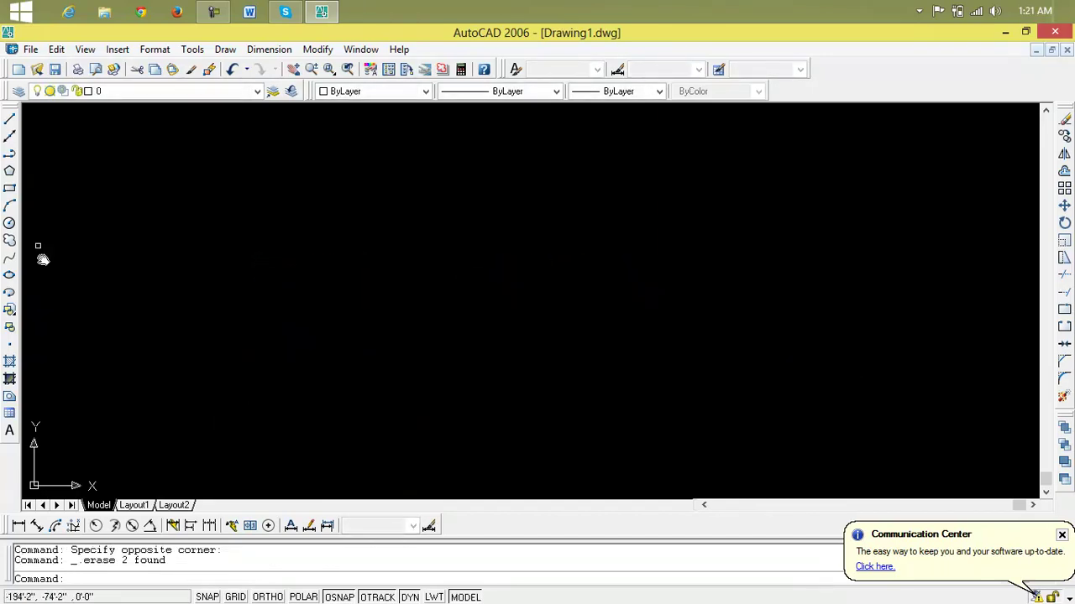
pyautogui.click(9, 240)
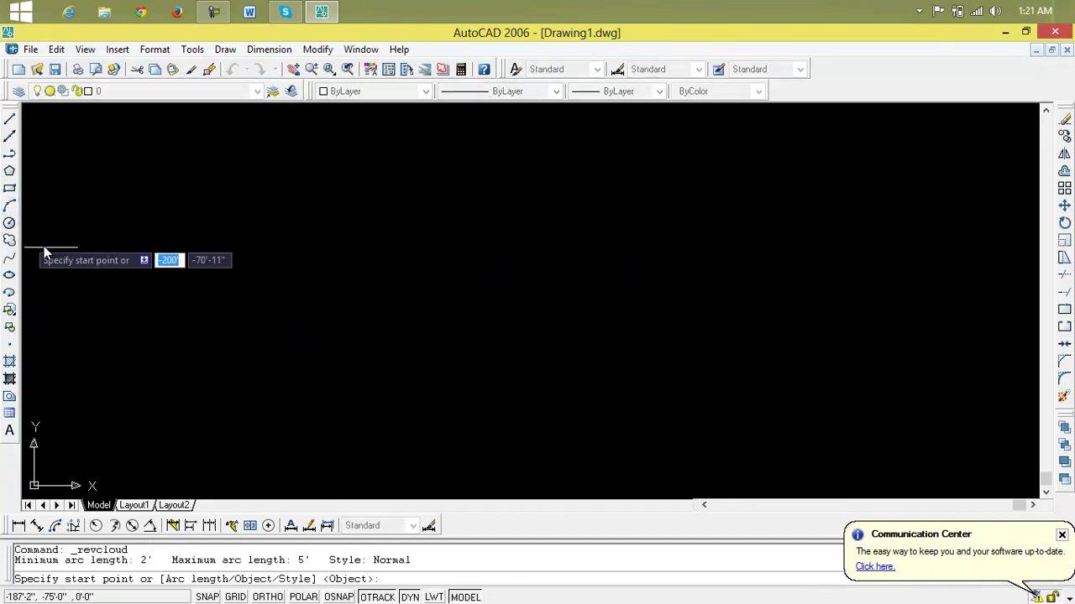
pyautogui.click(228, 296)
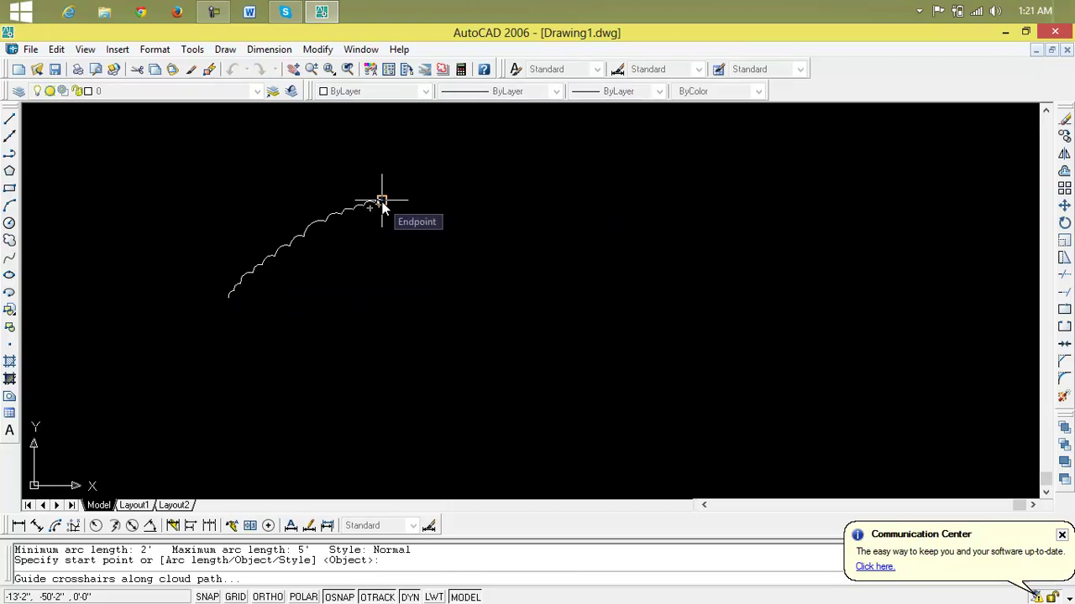
pyautogui.press('Escape')
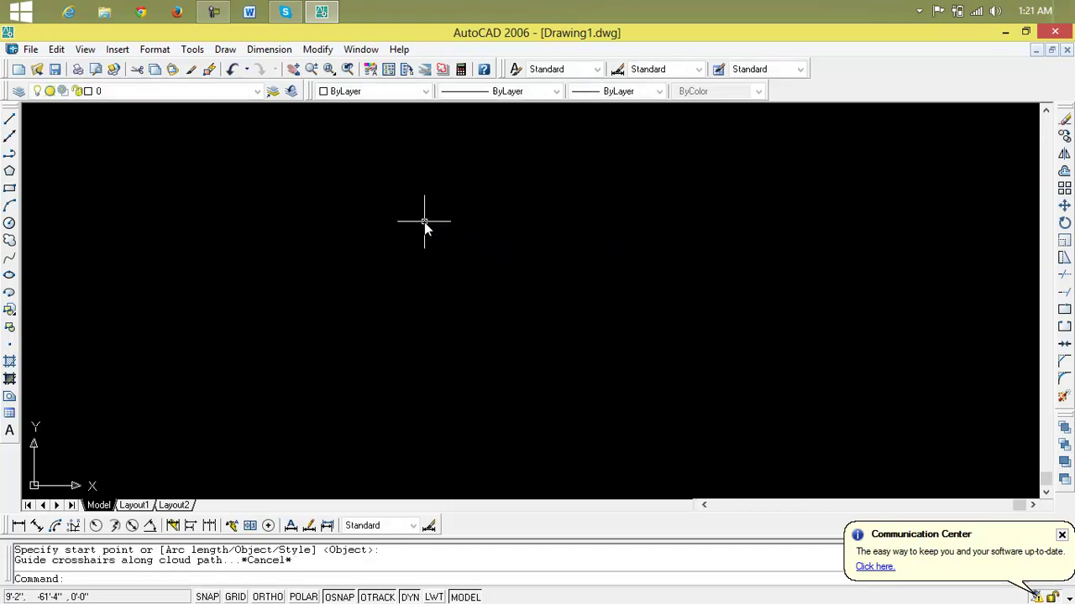
# Step: Draw a horizontal rectangle and a separate circle well to its right
pyautogui.click(9, 190)
pyautogui.click(180, 191)
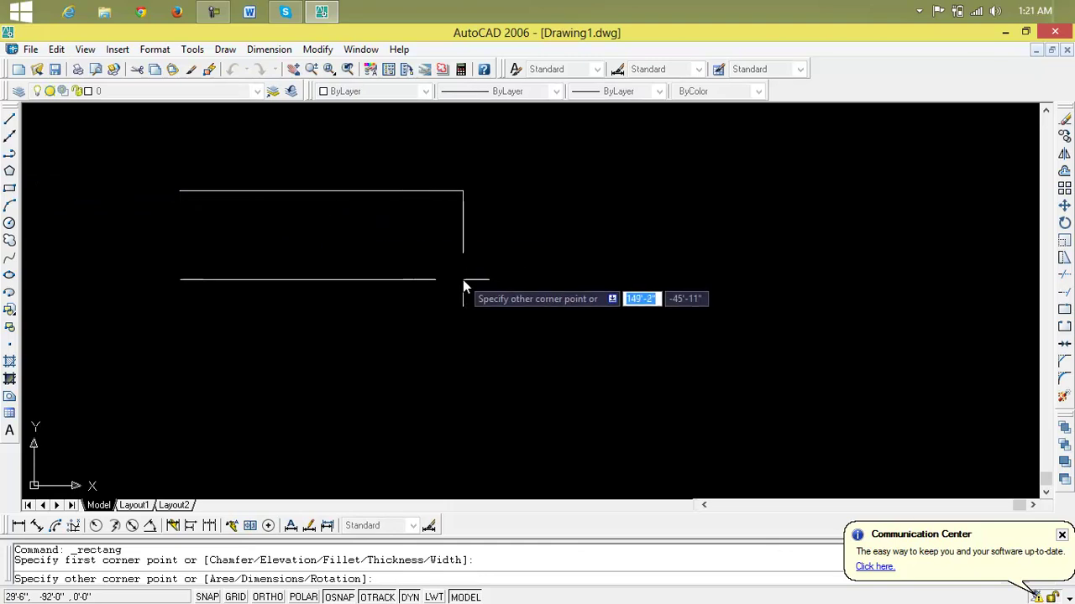
pyautogui.click(425, 306)
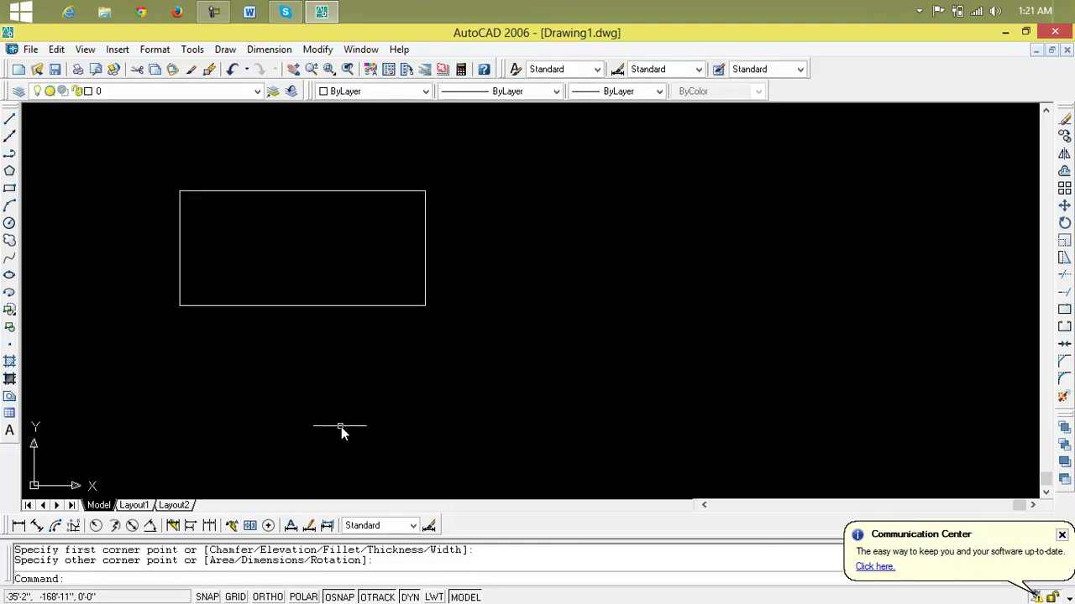
pyautogui.click(9, 224)
pyautogui.click(717, 194)
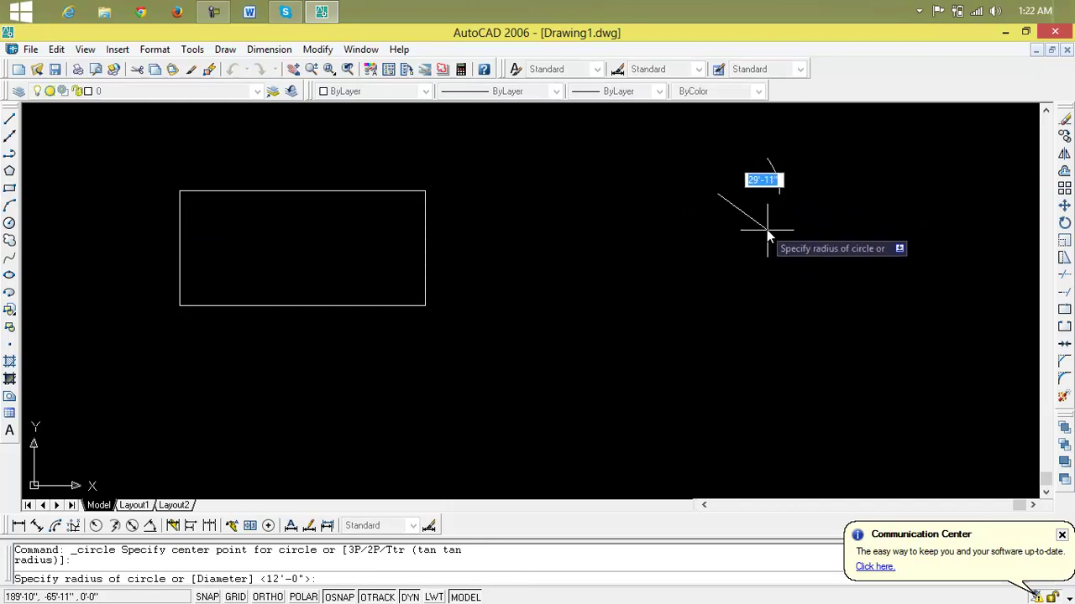
pyautogui.click(785, 245)
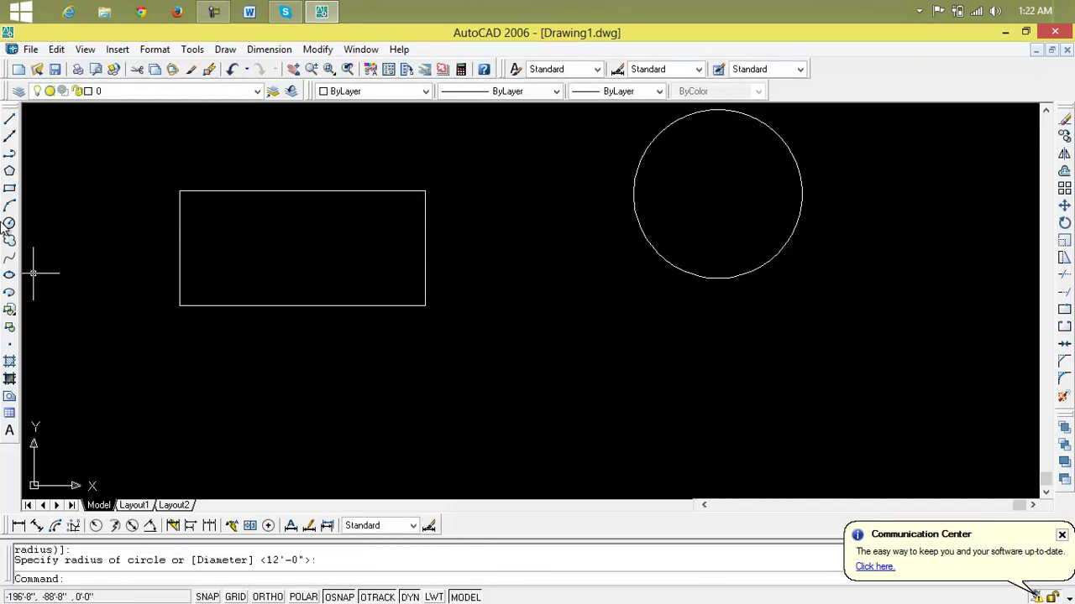
# Step: Convert the rectangle into a revision cloud with the Object option without reversing the arc direction, and undo the conversion
pyautogui.click(10, 258)
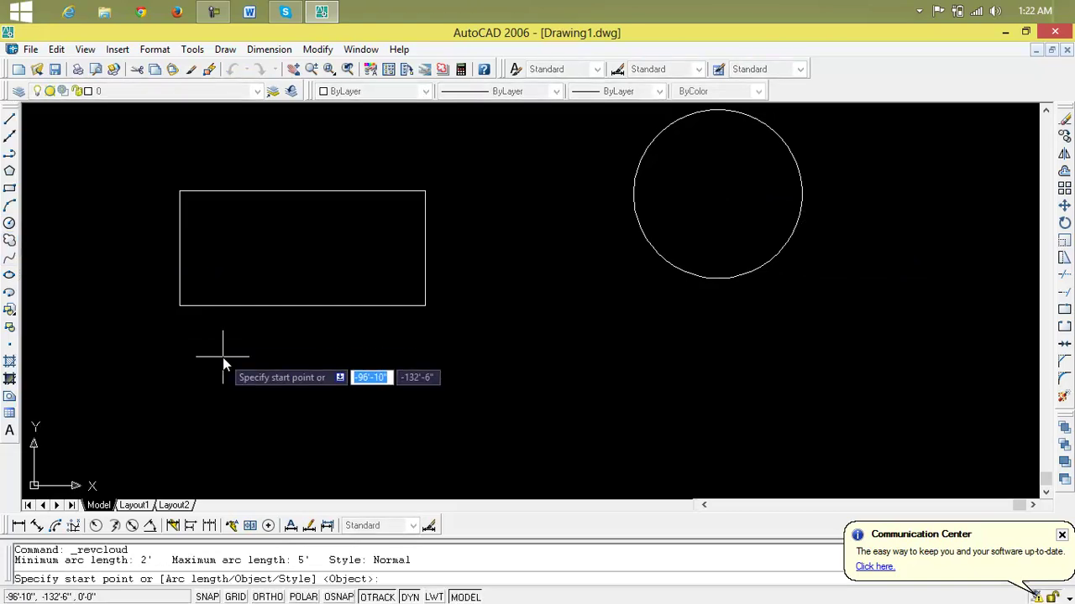
pyautogui.write('o')
pyautogui.press('Return')
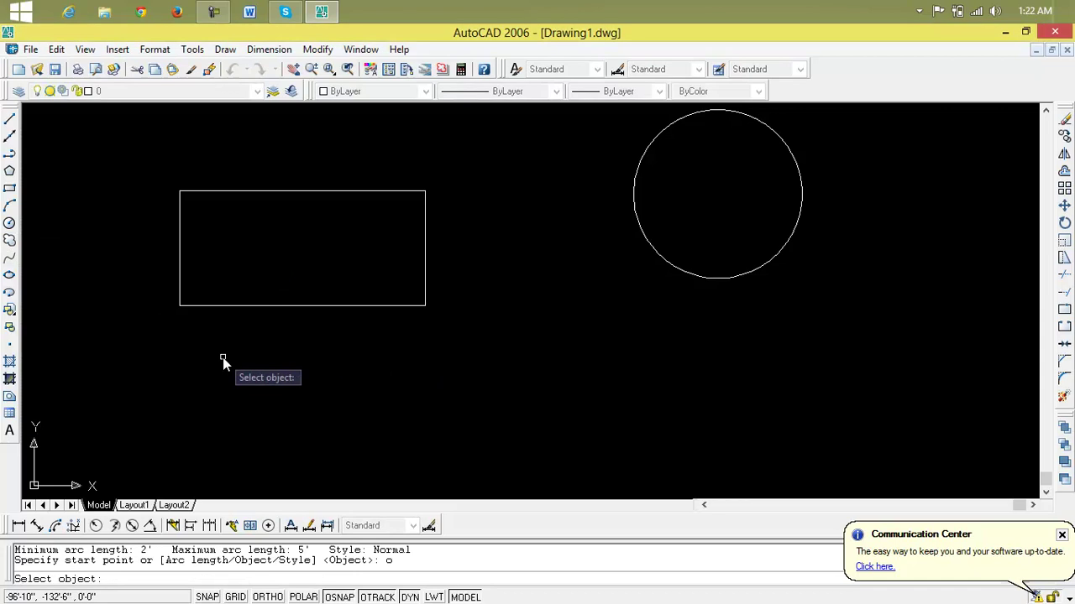
pyautogui.click(286, 307)
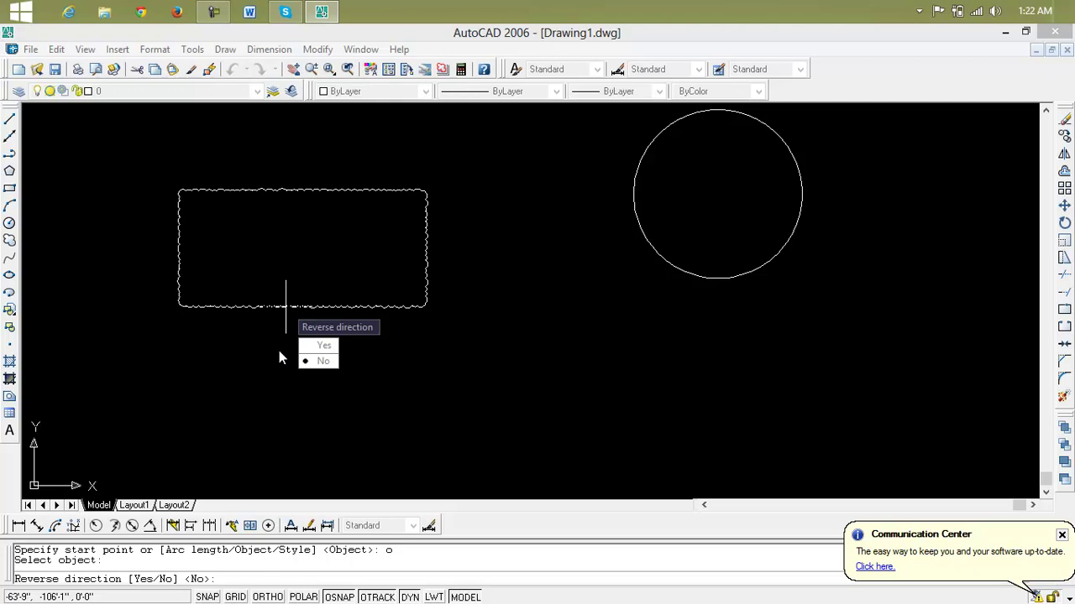
pyautogui.write('N')
pyautogui.press('Return')
pyautogui.scroll(2, 300, 296)
pyautogui.scroll(1, 302, 296)
pyautogui.scroll(-3, 302, 296)
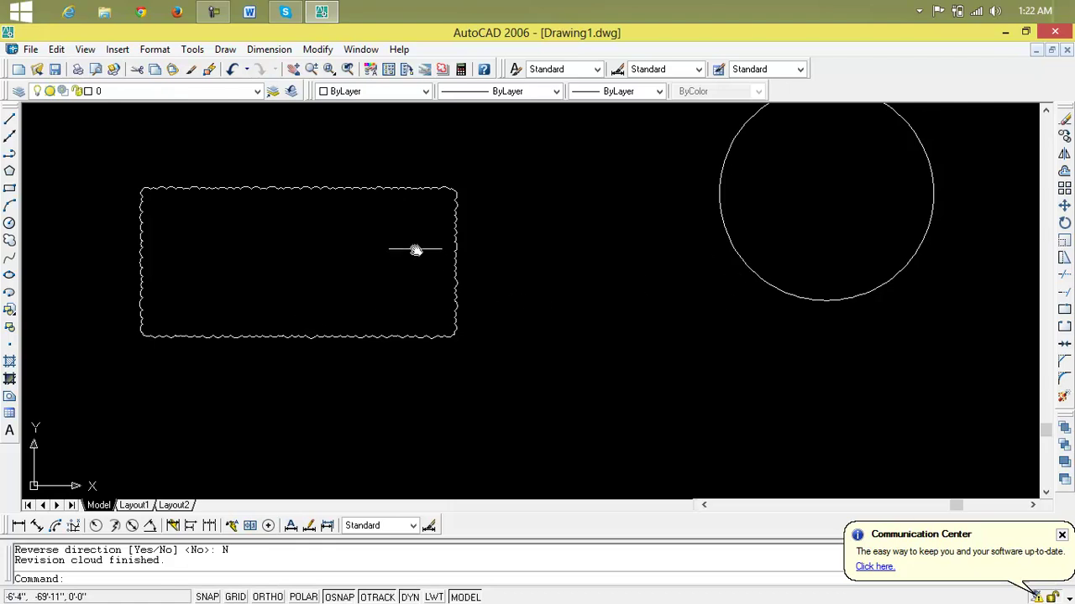
pyautogui.hotkey('ctrl', 'z')
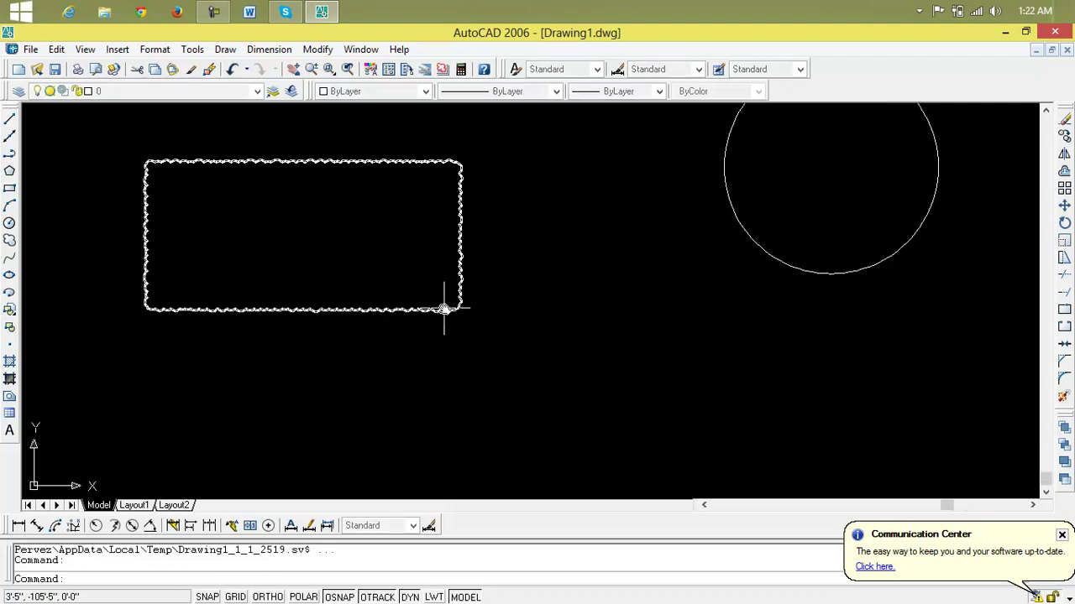
pyautogui.hotkey('ctrl', 'z')
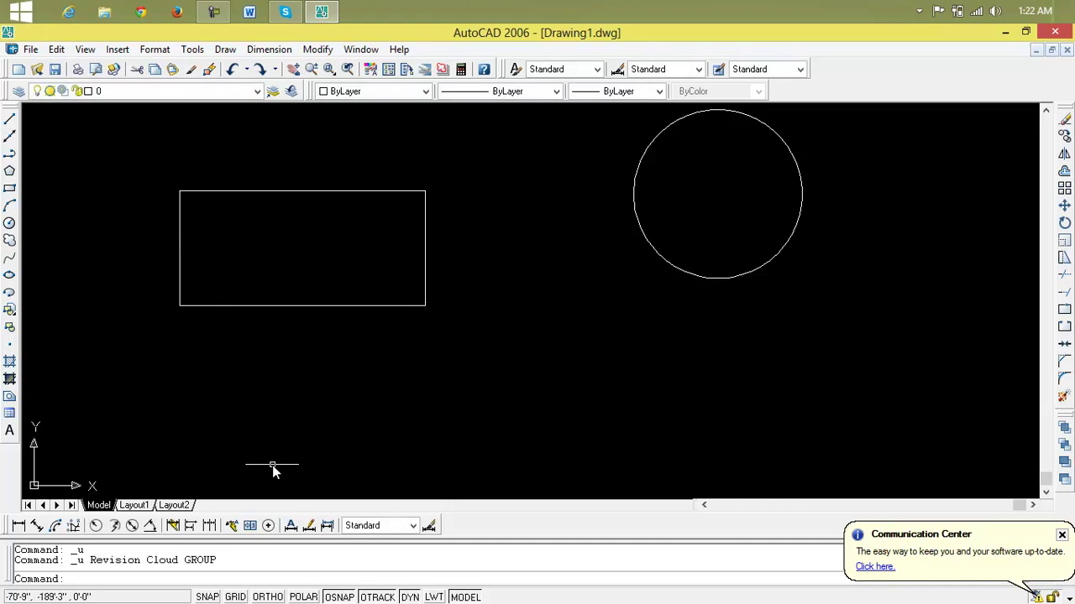
# Step: Convert the rectangle into a revision cloud with the Object option, reversing the arc direction
pyautogui.click(10, 241)
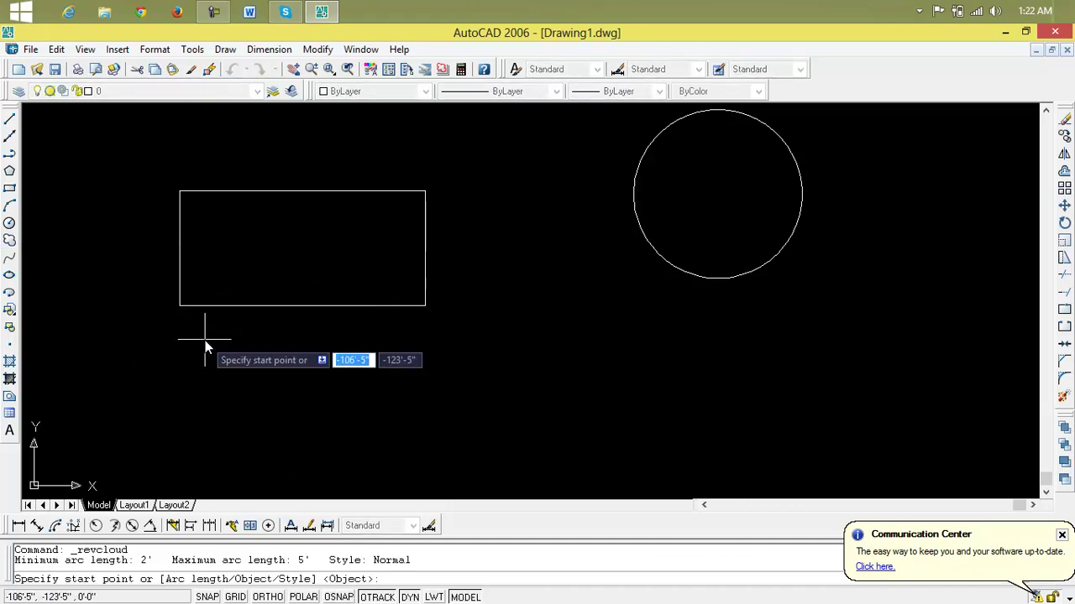
pyautogui.write('o')
pyautogui.press('Return')
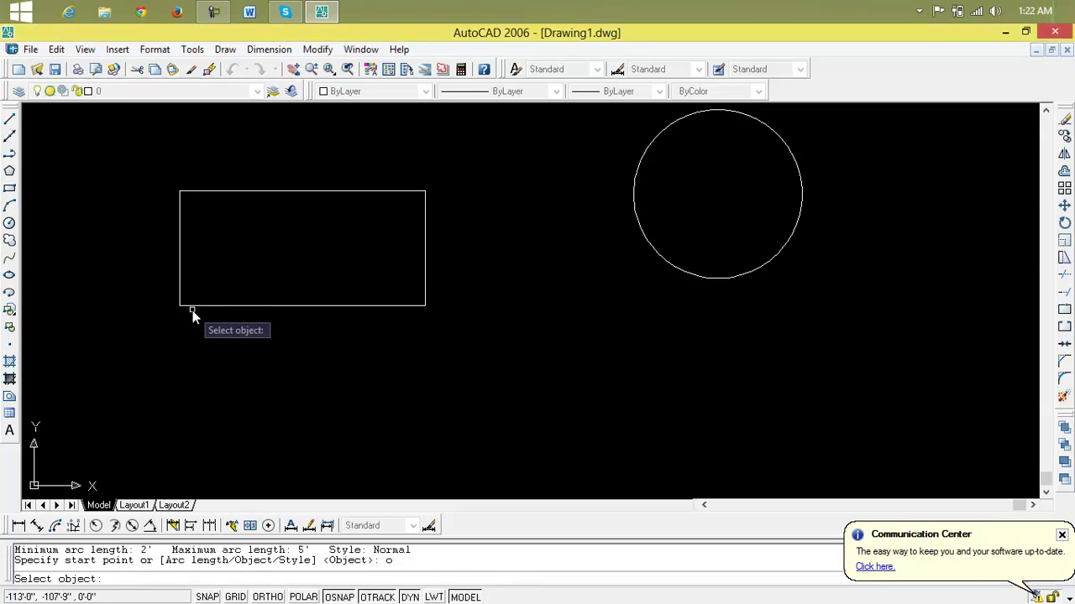
pyautogui.click(195, 308)
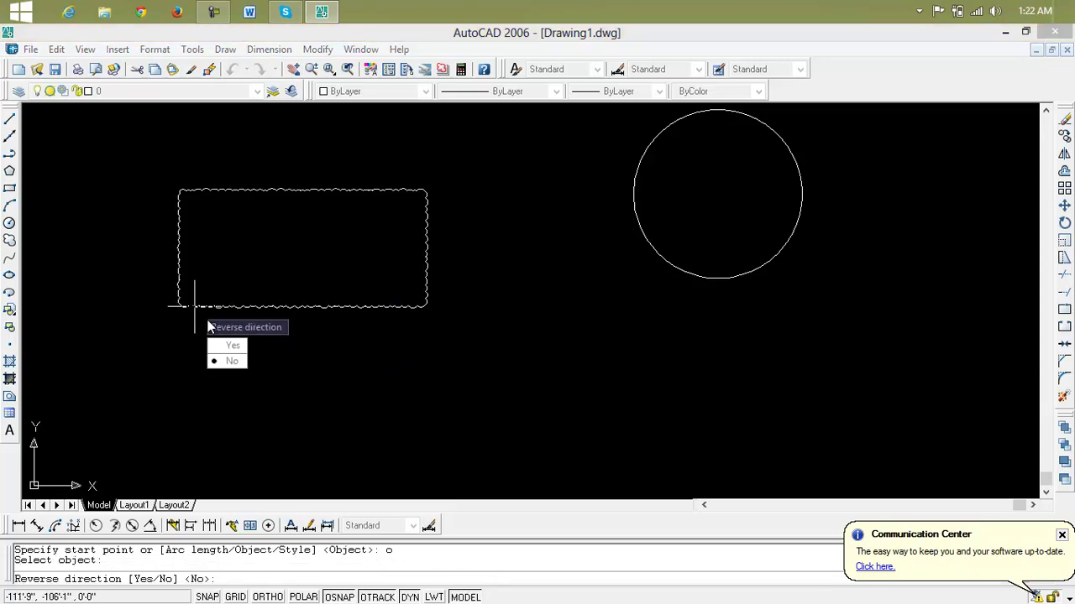
pyautogui.write('y')
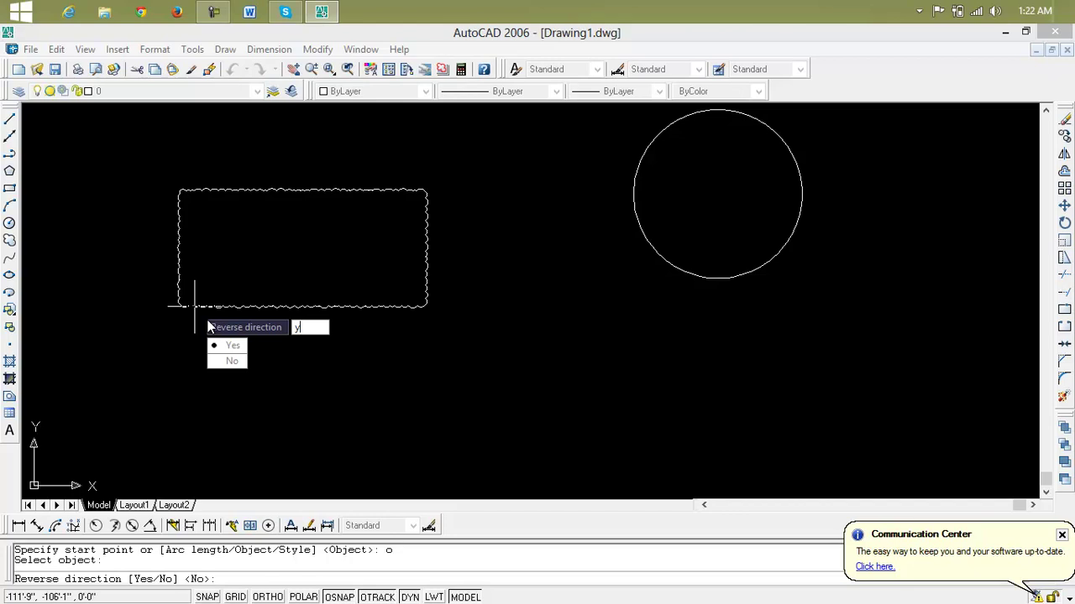
pyautogui.press('Return')
pyautogui.scroll(5, 395, 213)
pyautogui.scroll(-3, 395, 212)
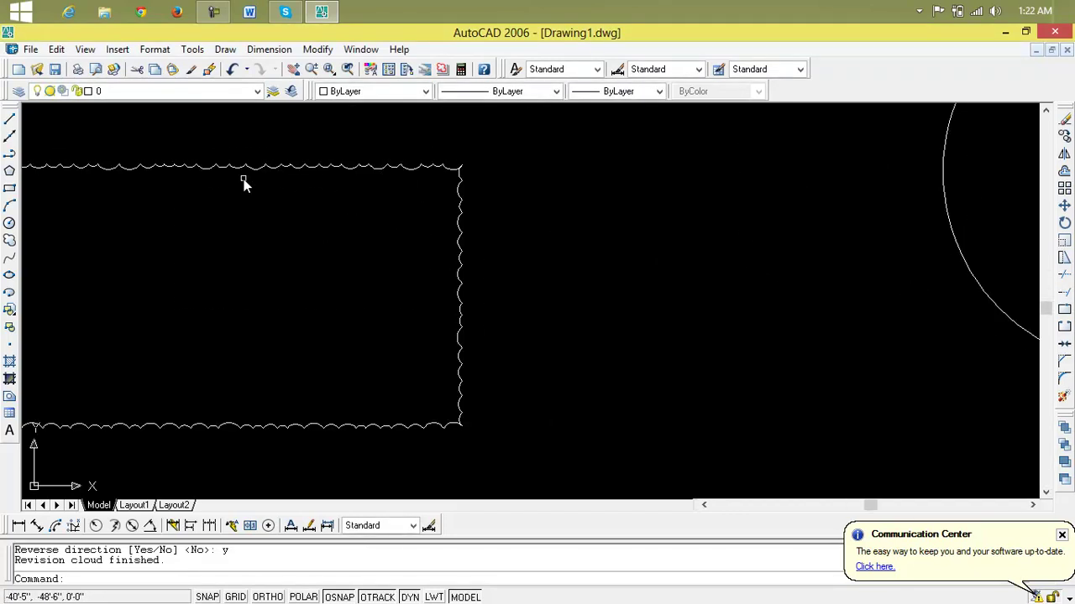
pyautogui.scroll(-2, 99, 183)
pyautogui.moveTo(101, 185)
pyautogui.mouseDown(button='middle')
pyautogui.moveTo(355, 271)
pyautogui.moveTo(295, 197)
pyautogui.mouseUp(button='middle')
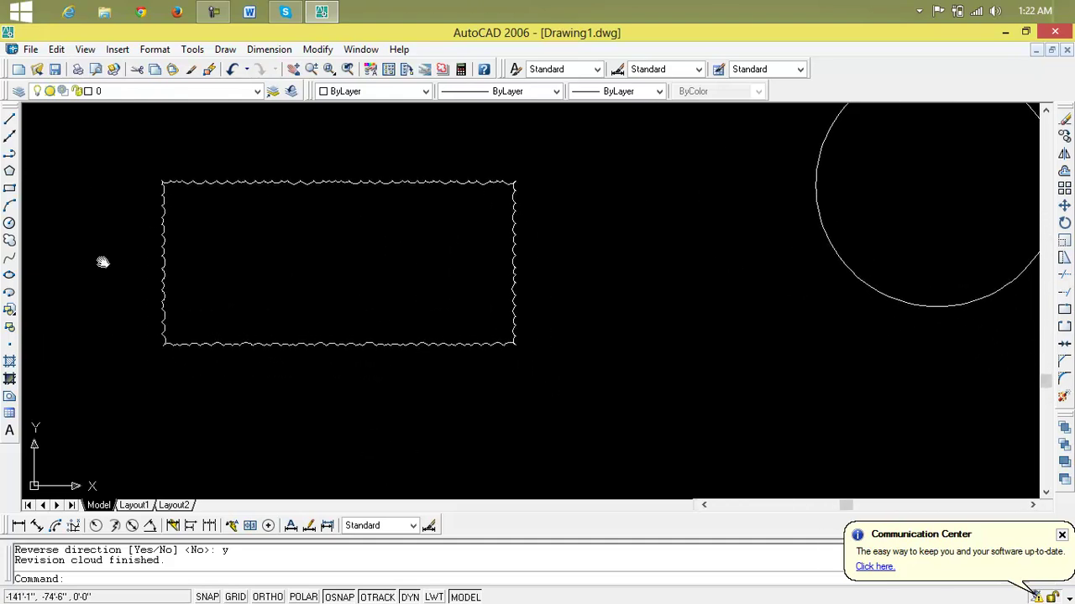
# Step: Convert the rectangular cloud again with the Revision Cloud Object option, without reversing the arc direction
pyautogui.click(9, 240)
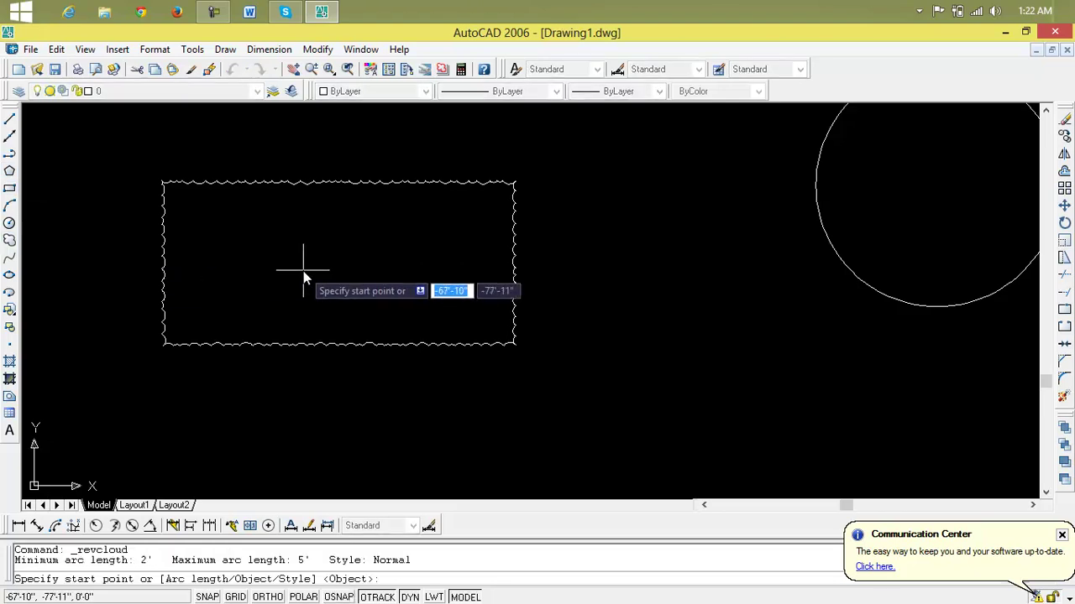
pyautogui.write('o')
pyautogui.press('Return')
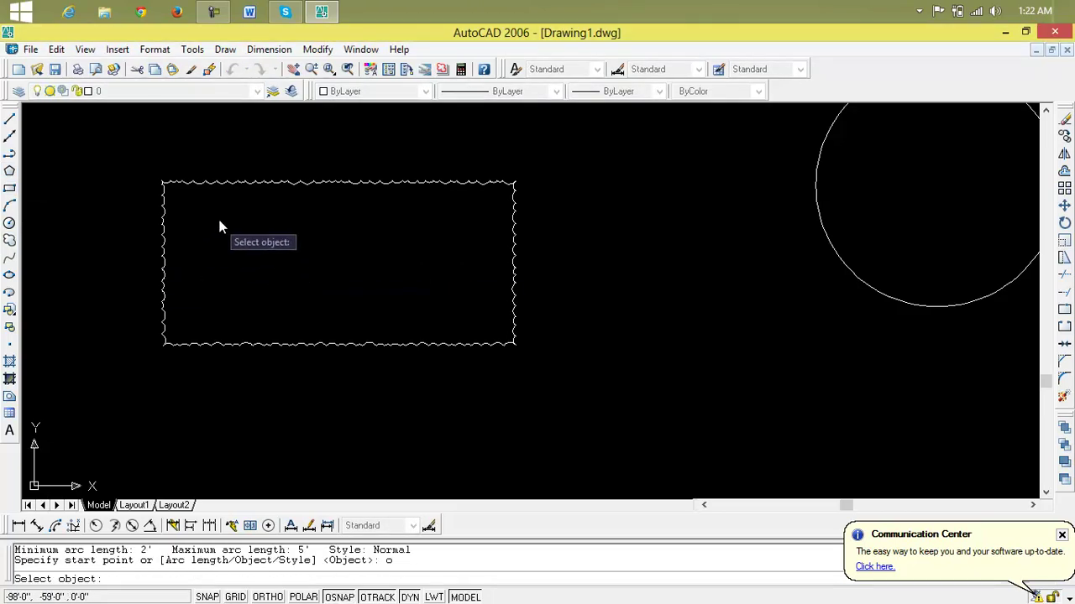
pyautogui.click(253, 183)
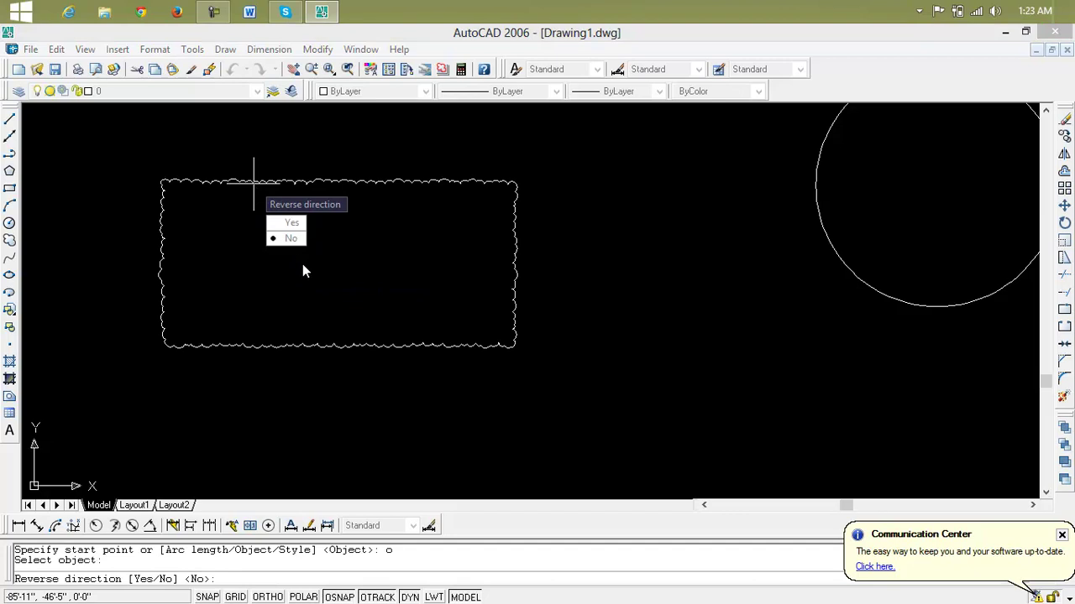
pyautogui.press('Return')
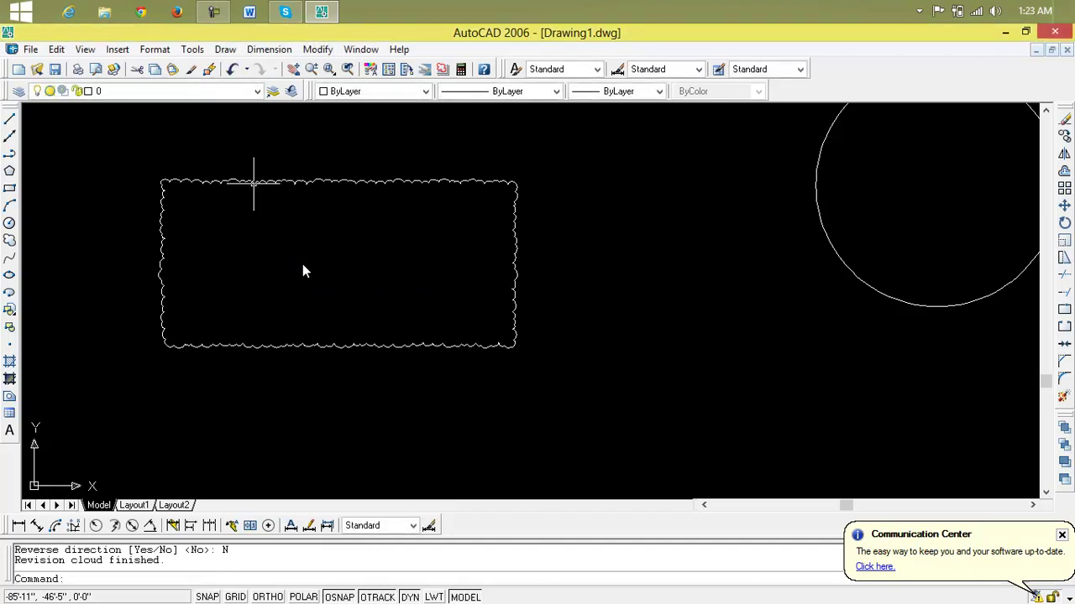
# Step: Convert the circle into a revision cloud with the Object option, reversing the arc direction
pyautogui.scroll(-2, 551, 273)
pyautogui.moveTo(561, 266)
pyautogui.mouseDown(button='middle')
pyautogui.moveTo(554, 257)
pyautogui.moveTo(291, 276)
pyautogui.moveTo(427, 267)
pyautogui.mouseUp(button='middle')
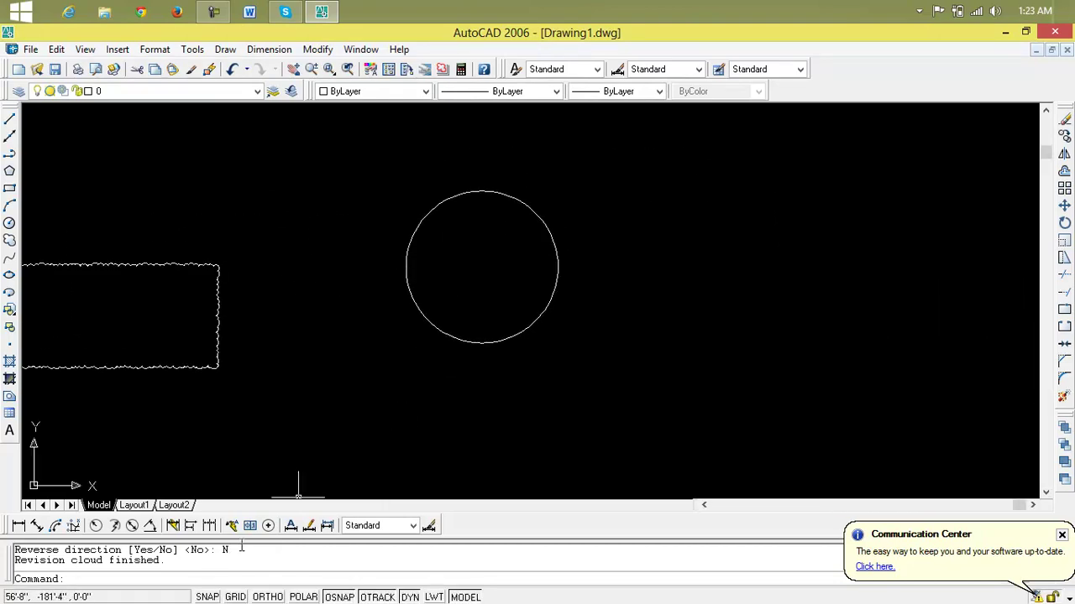
pyautogui.click(8, 241)
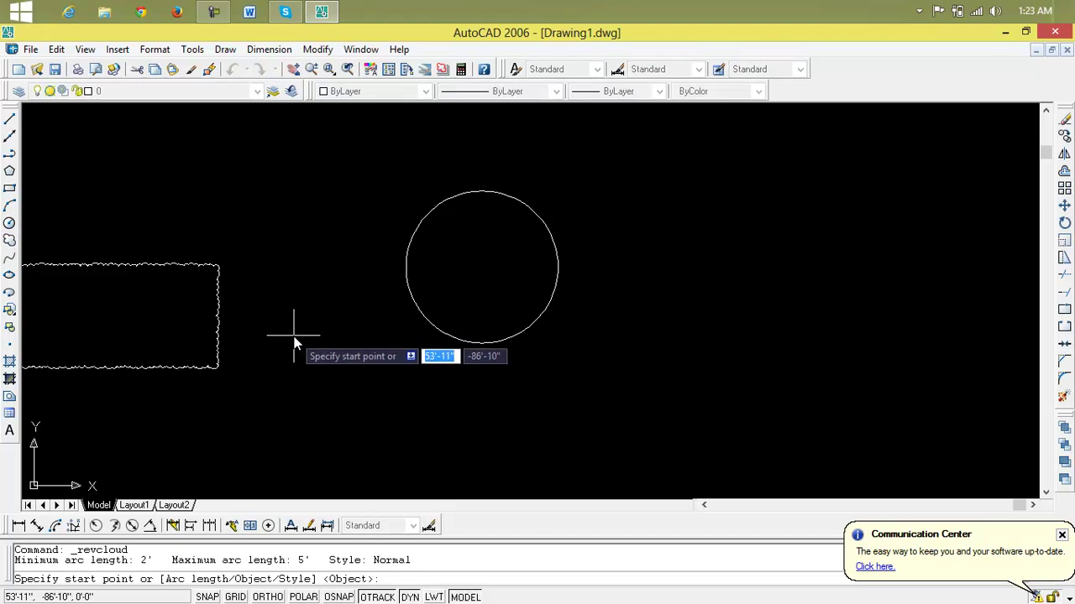
pyautogui.write('o')
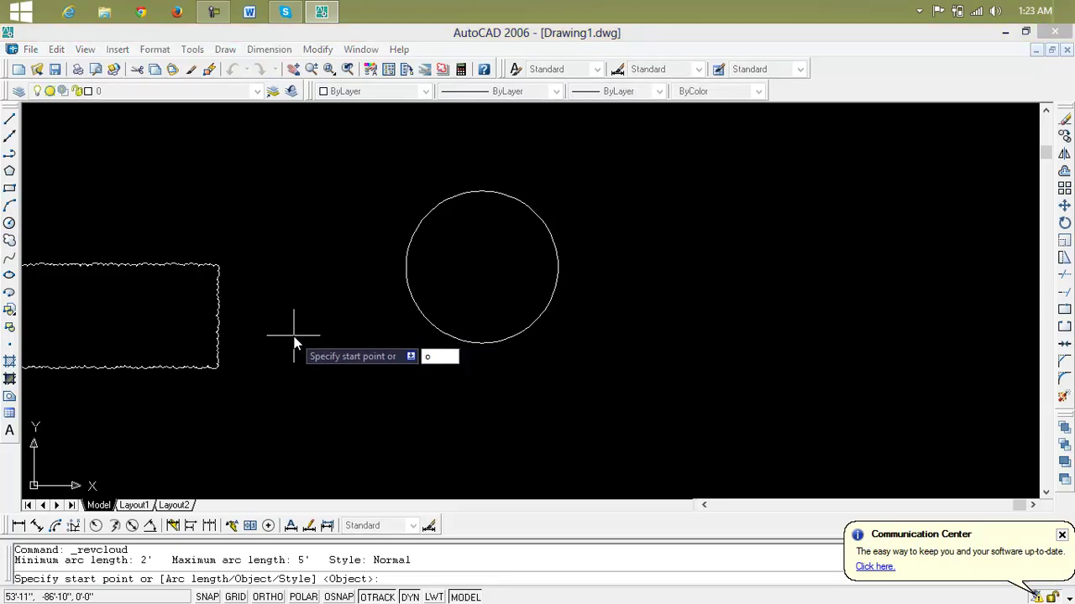
pyautogui.press('Return')
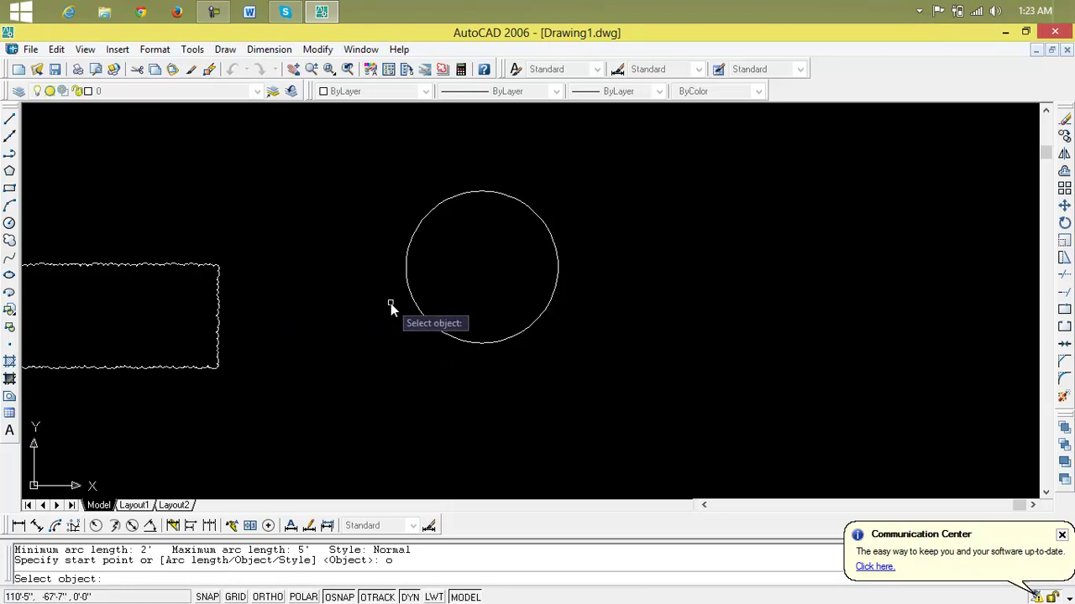
pyautogui.click(409, 288)
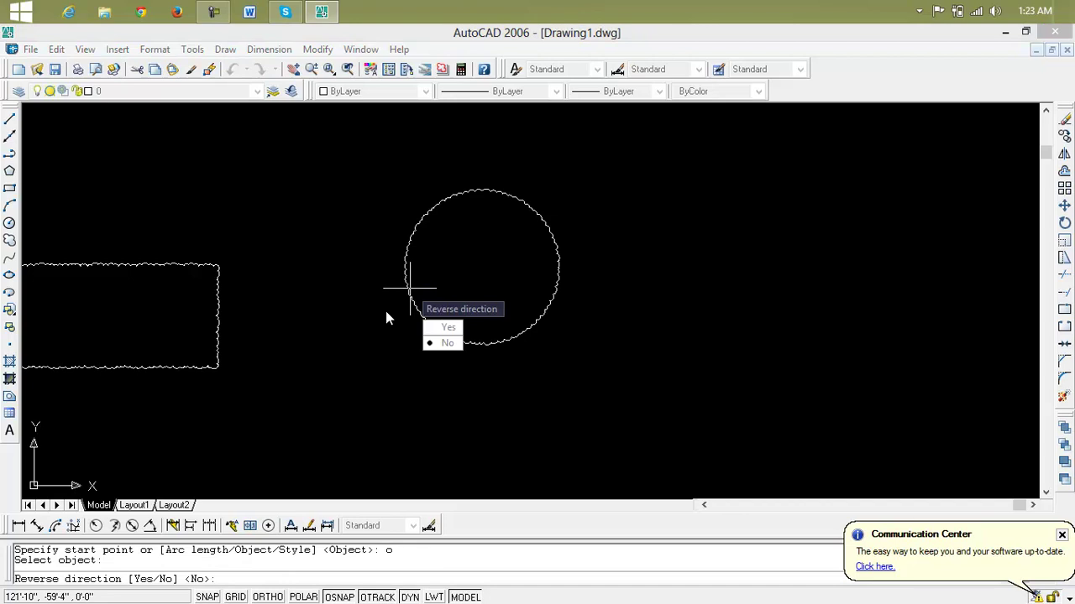
pyautogui.write('y')
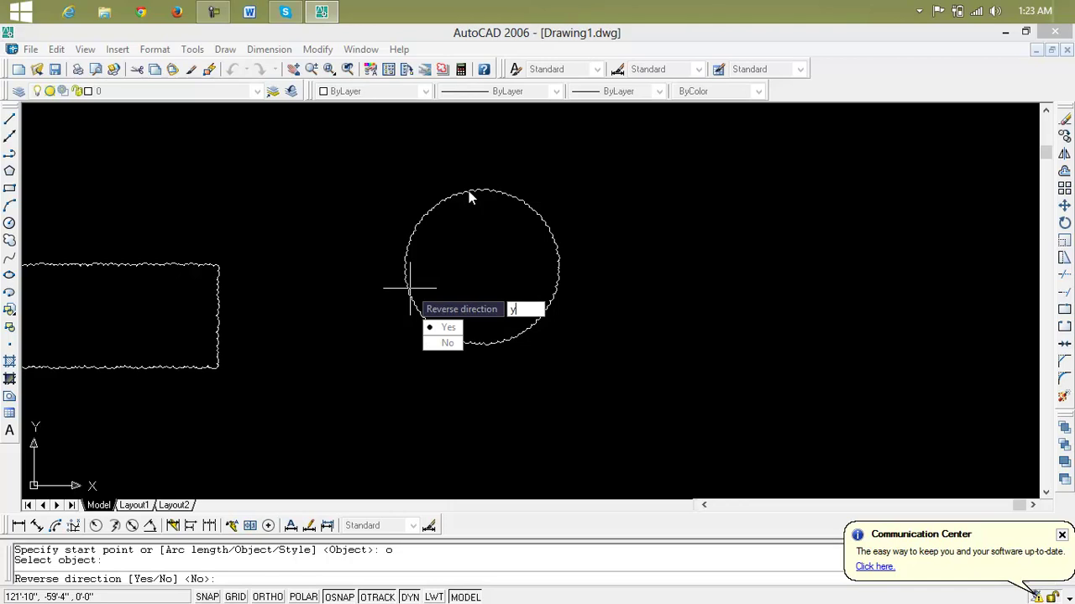
pyautogui.press('Return')
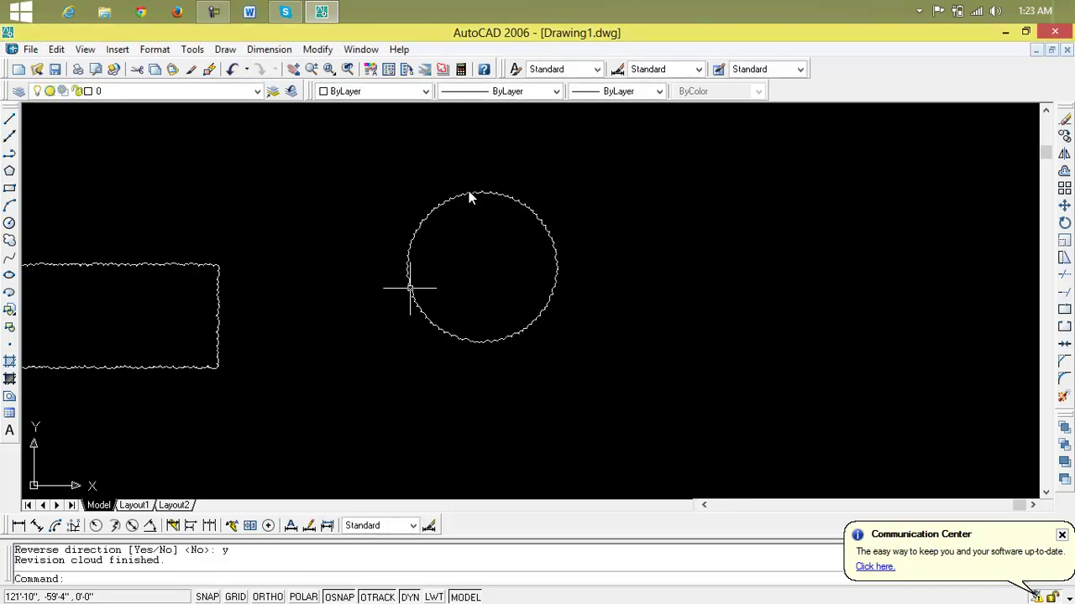
pyautogui.scroll(5, 453, 241)
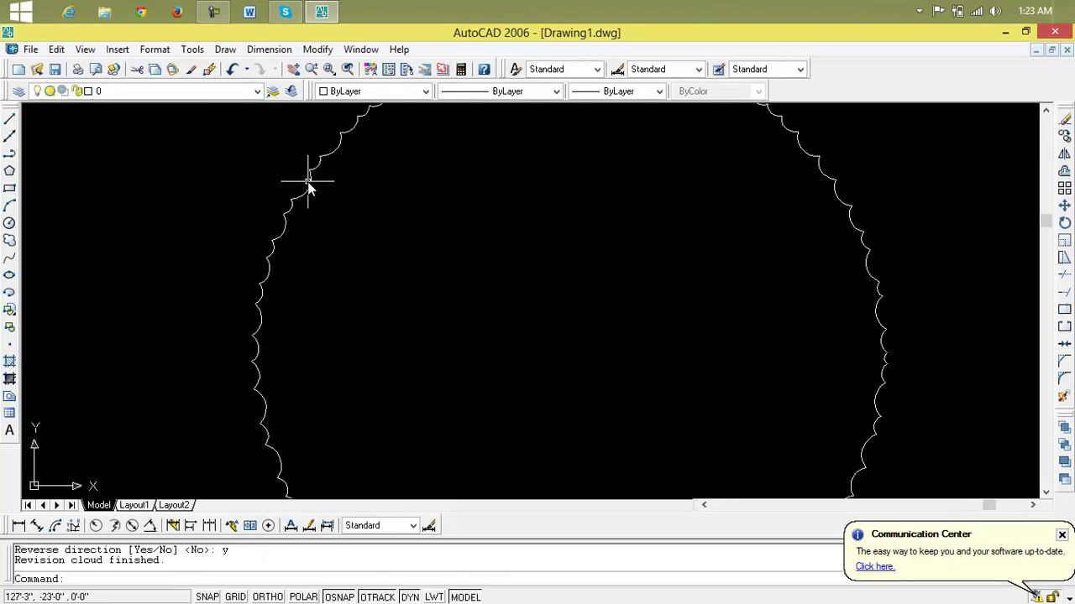
pyautogui.scroll(-5, 407, 237)
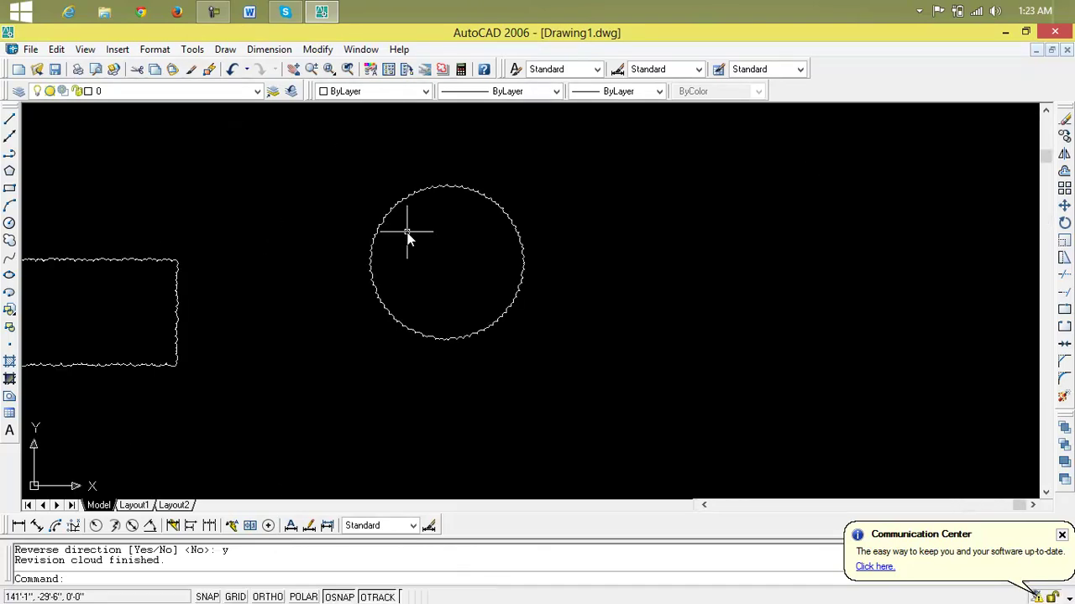
# Step: Draw a small horizontal rectangle in the gap between the rectangular cloud and the circular cloud
pyautogui.moveTo(418, 258)
pyautogui.mouseDown(button='middle')
pyautogui.moveTo(614, 275)
pyautogui.moveTo(658, 264)
pyautogui.mouseUp(button='middle')
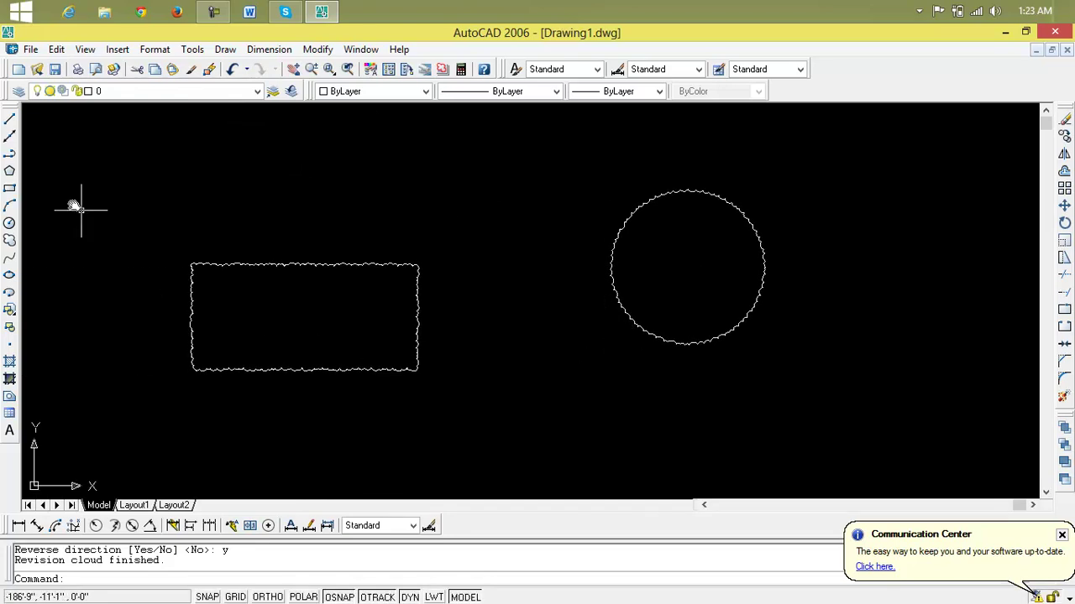
pyautogui.click(9, 189)
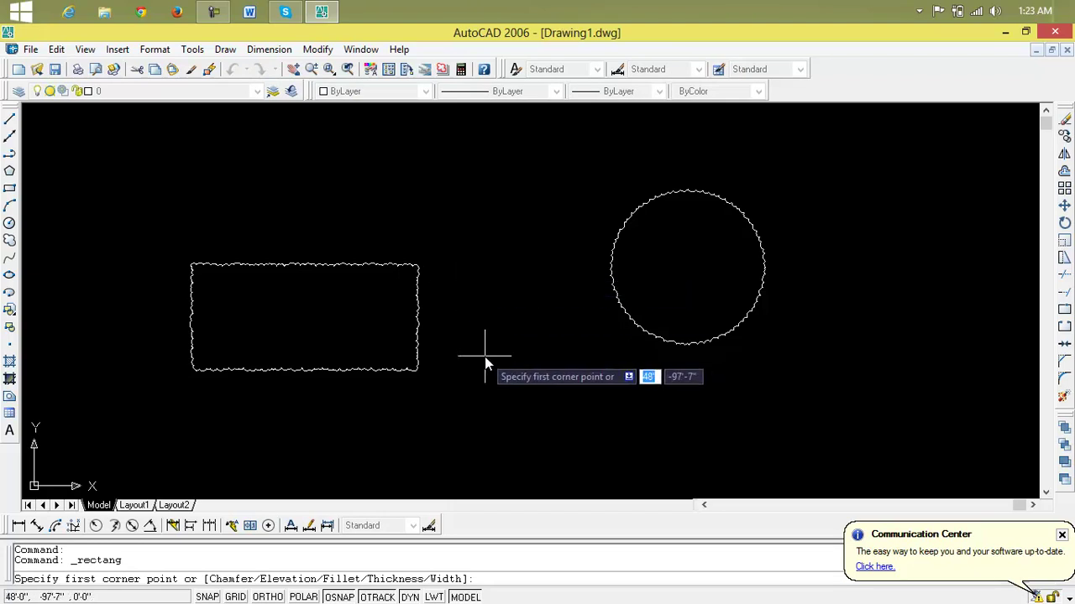
pyautogui.click(455, 183)
pyautogui.click(562, 241)
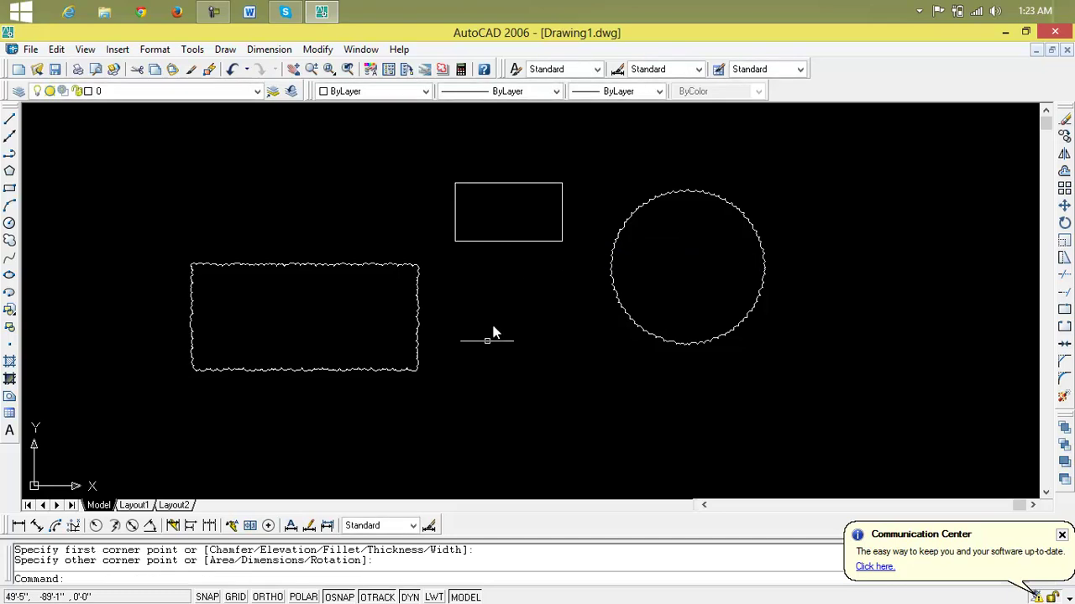
# Step: Erase the rectangular cloud, the circular cloud and the small rectangle between them
pyautogui.click(17, 242)
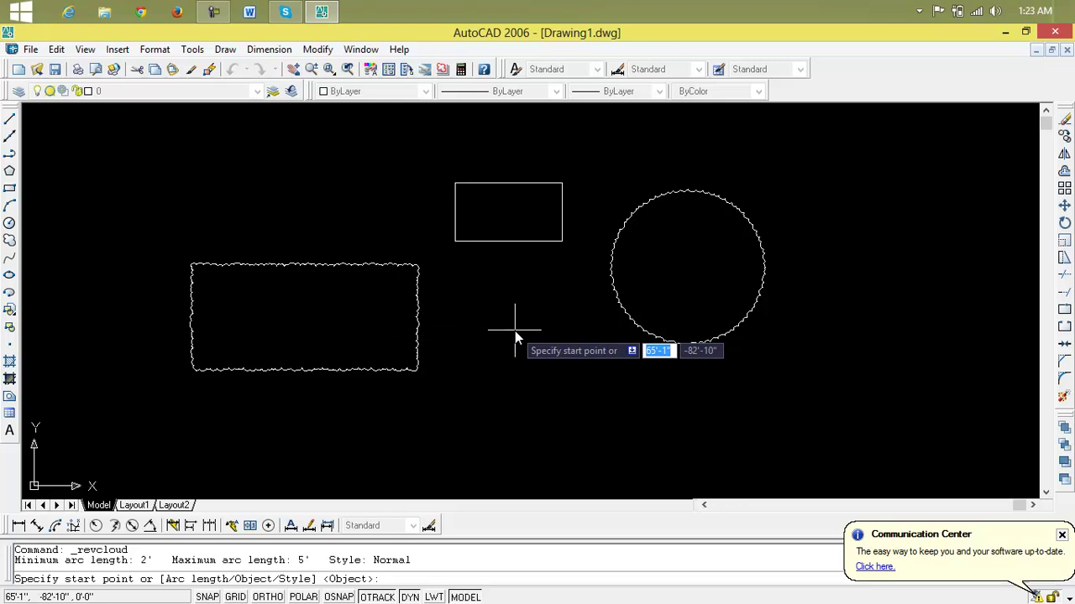
pyautogui.press('Escape')
pyautogui.click(823, 197)
pyautogui.click(377, 327)
pyautogui.press('Delete')
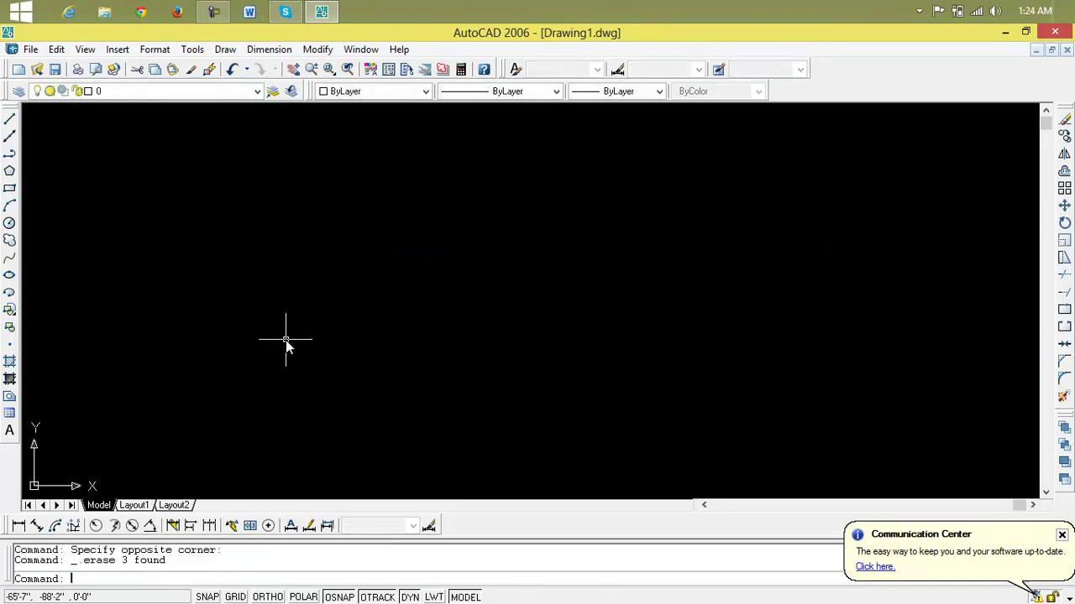
# Step: Try to draw a closed freehand revision cloud with the arc style set to Normal
pyautogui.click(8, 241)
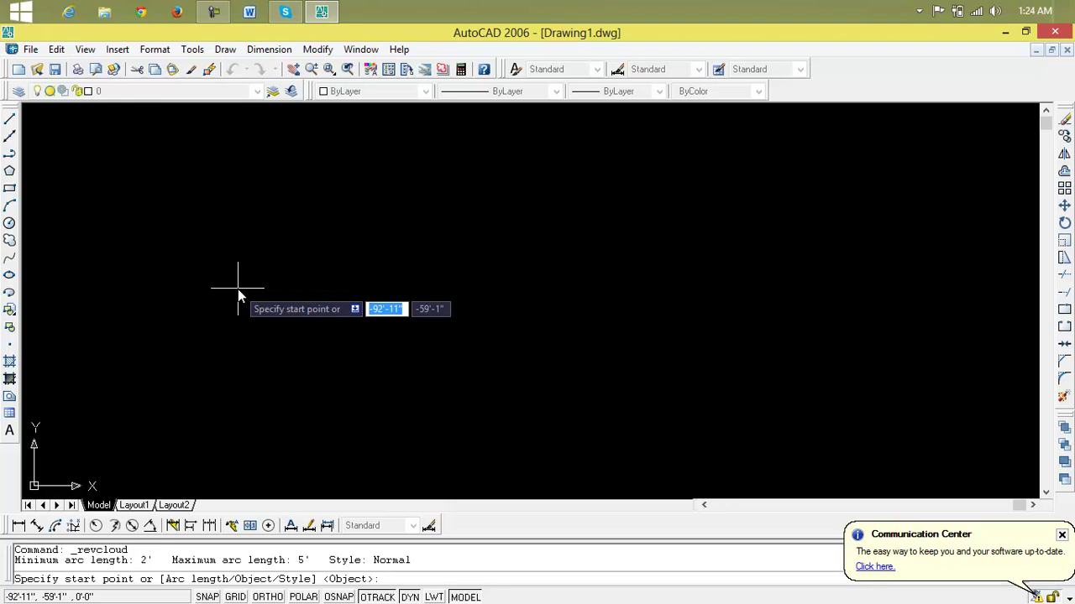
pyautogui.write('s')
pyautogui.press('Return')
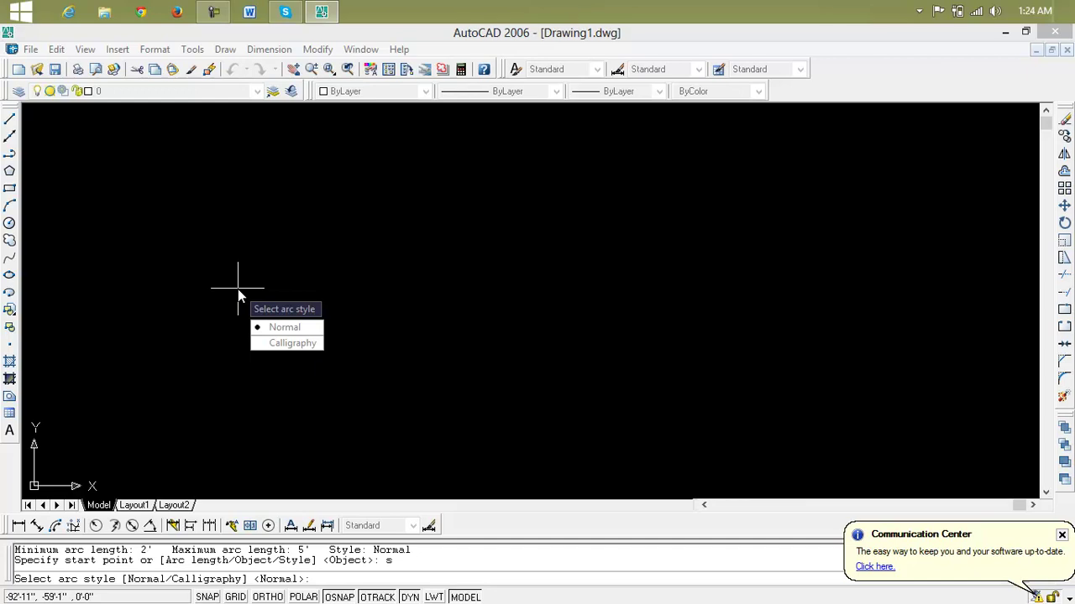
pyautogui.press('Return')
pyautogui.click(285, 241)
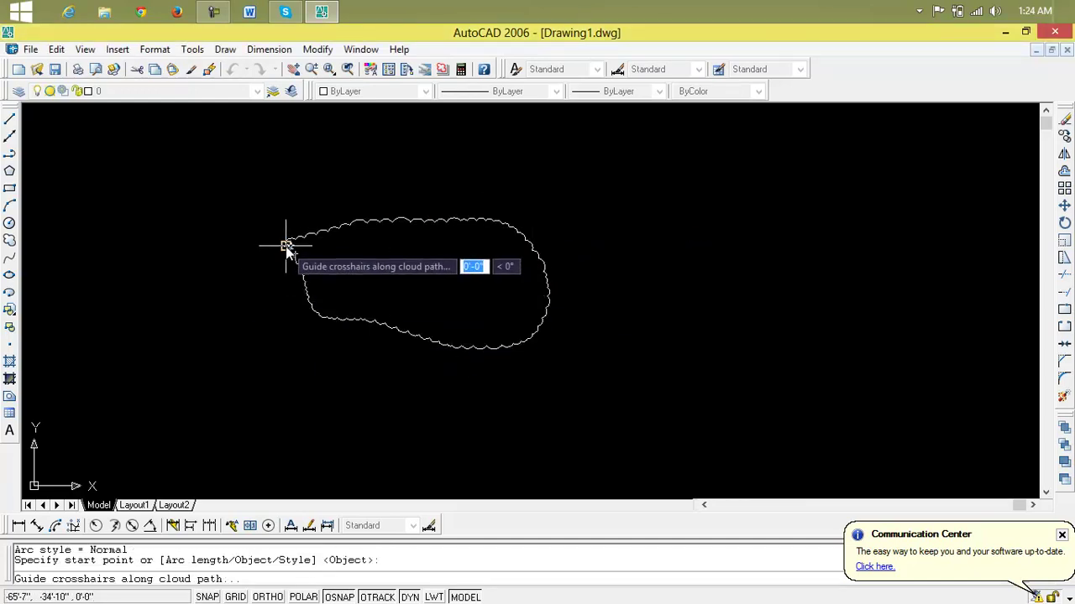
pyautogui.press('Escape')
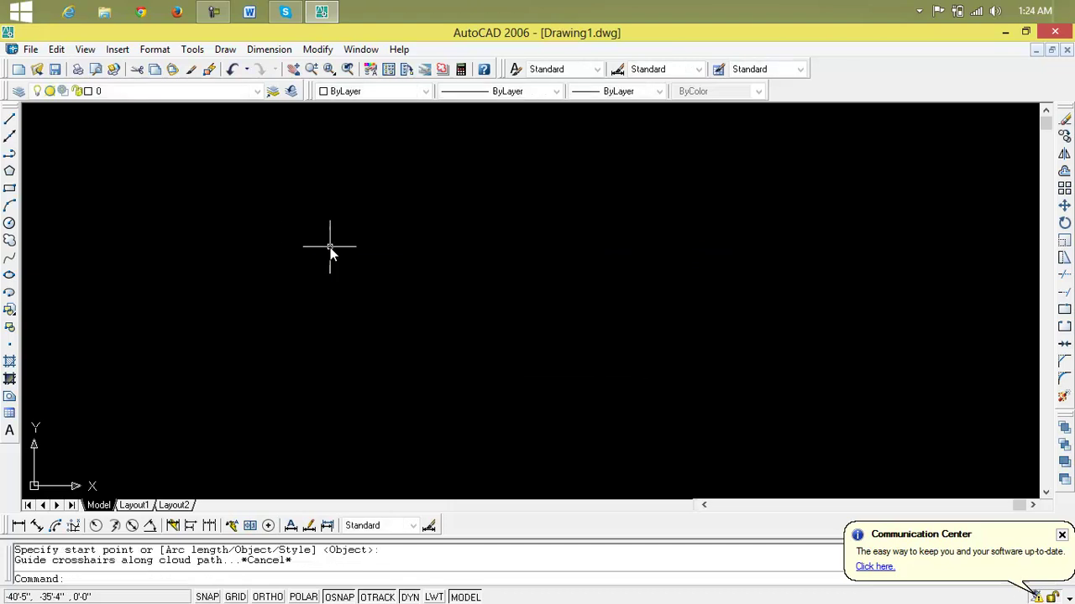
# Step: Draw a closed freehand revision cloud with the arc style set to Calligraphy and inspect its arcs up close
pyautogui.click(9, 241)
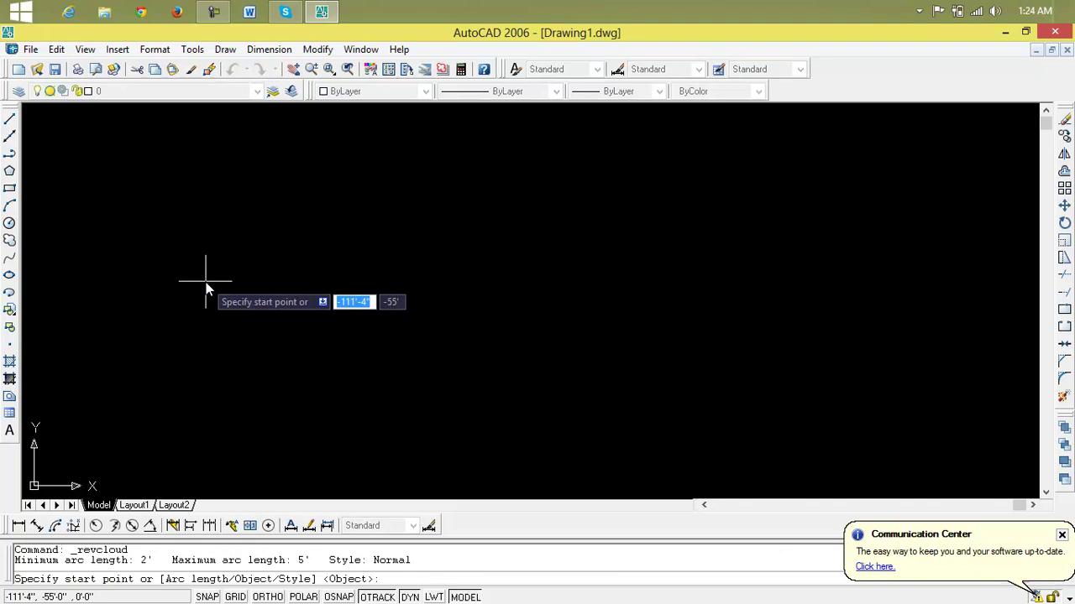
pyautogui.write('s')
pyautogui.press('Return')
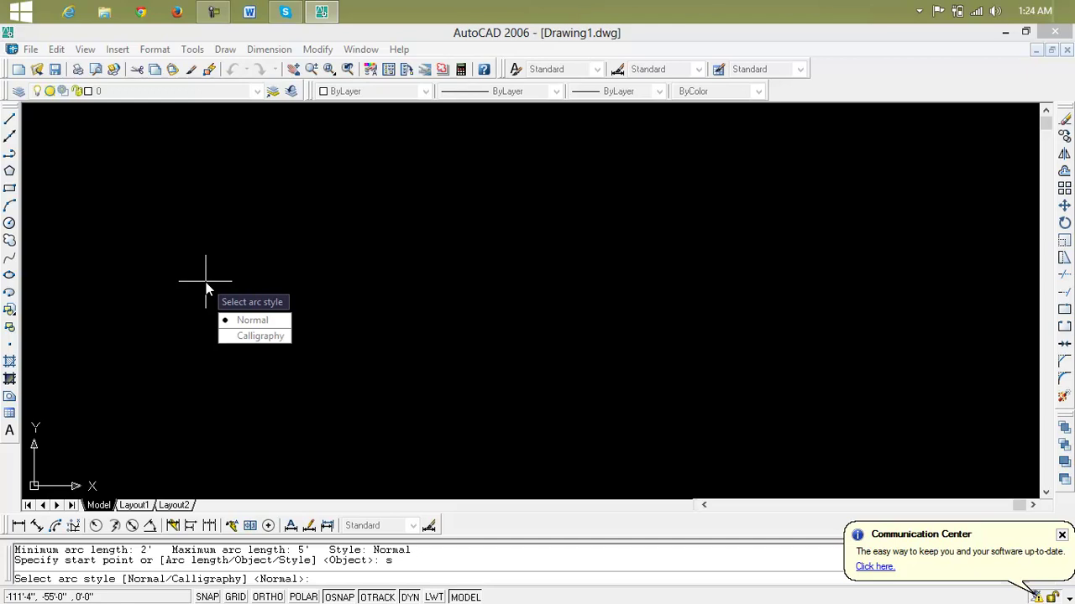
pyautogui.write('c')
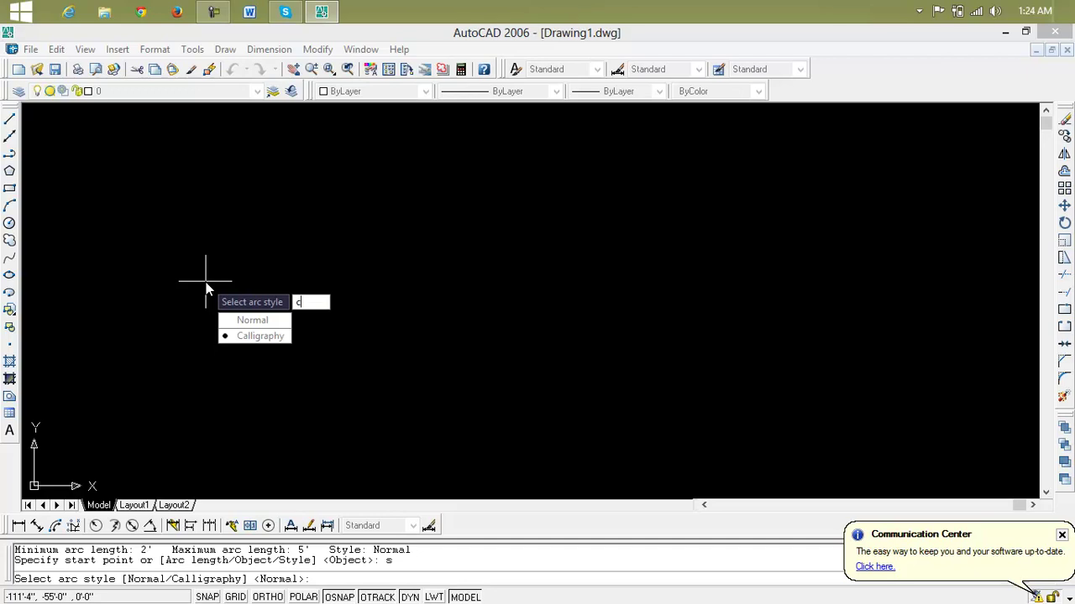
pyautogui.press('Return')
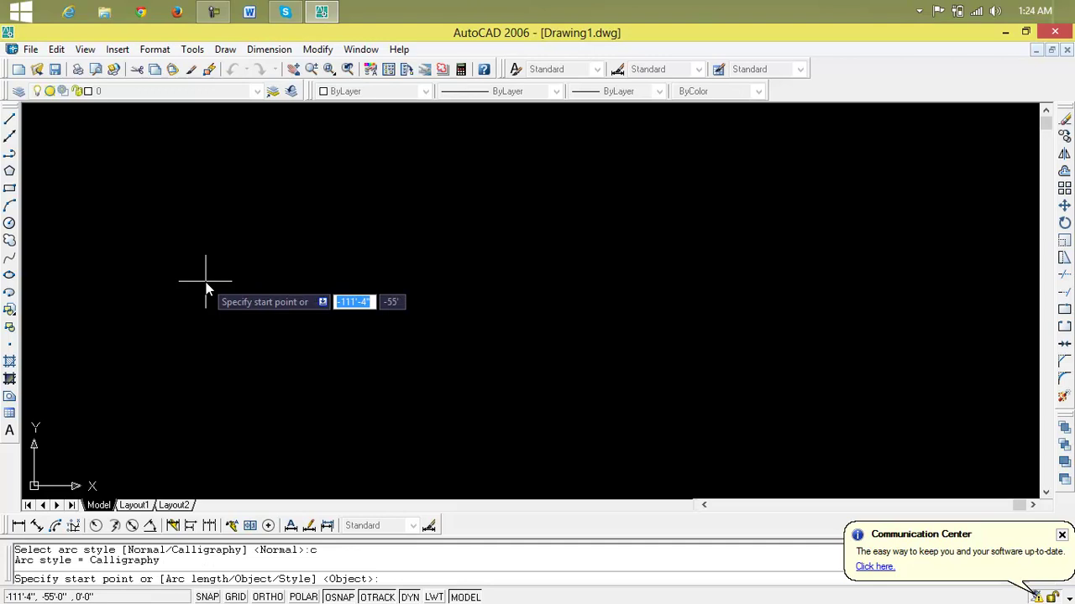
pyautogui.click(205, 282)
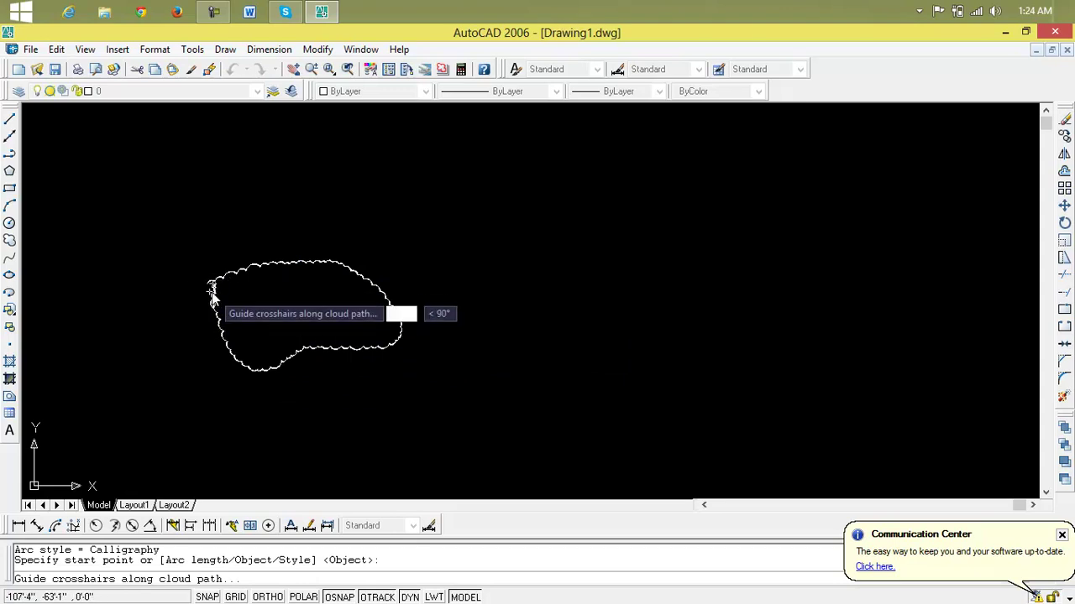
pyautogui.scroll(6, 335, 278)
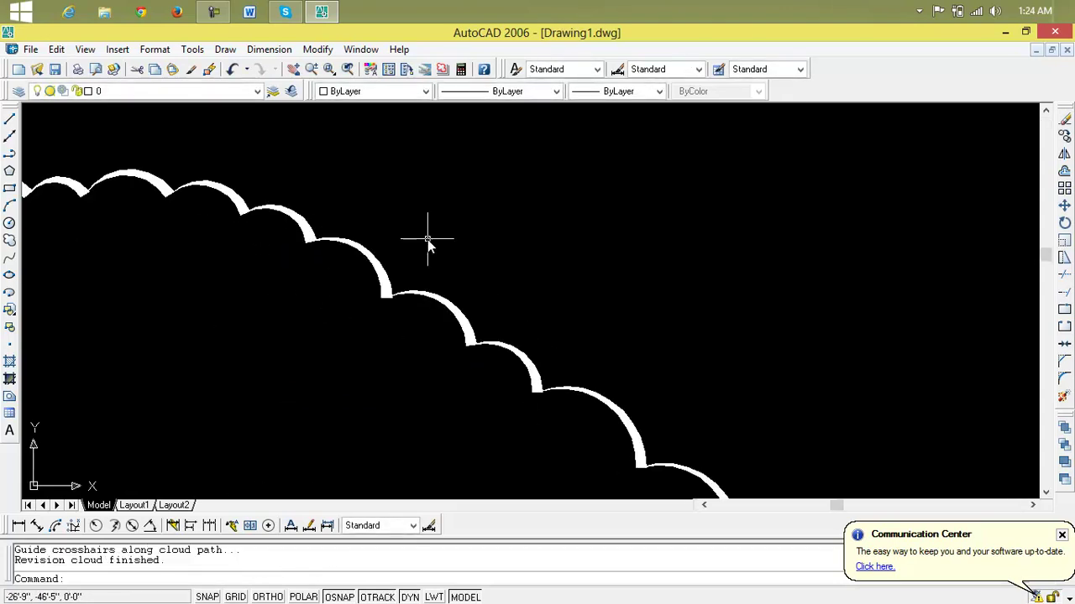
pyautogui.scroll(-2, 412, 252)
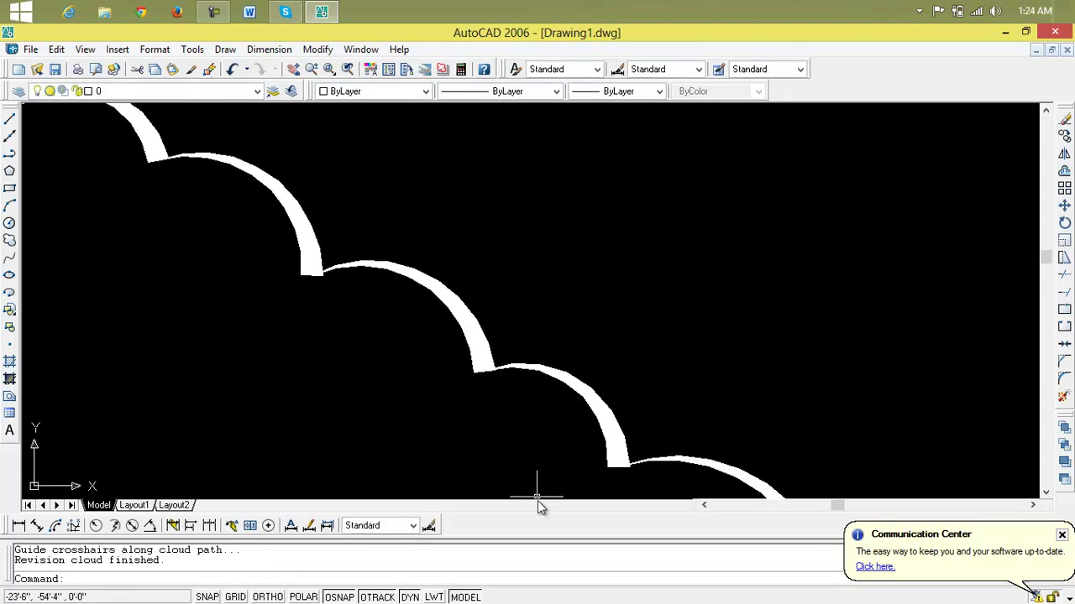
# Step: Examine the varying line thickness of the arcs along the Calligraphy revision cloud's upper-right edge
pyautogui.scroll(-2, 484, 414)
pyautogui.scroll(-2, 484, 414)
pyautogui.scroll(1, 474, 402)
pyautogui.scroll(-3, 474, 401)
pyautogui.scroll(2, 436, 297)
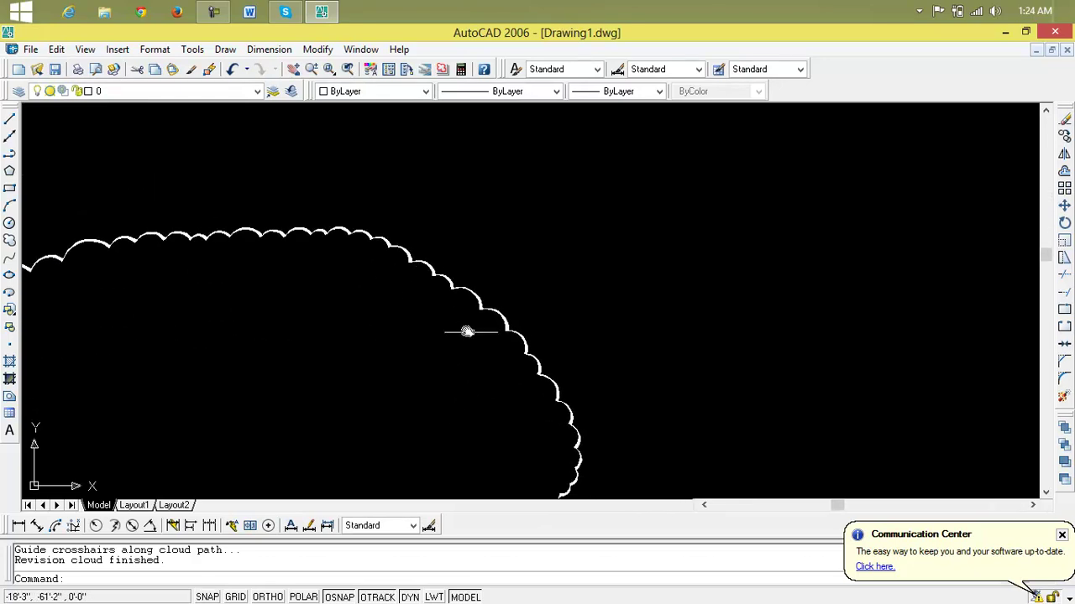
pyautogui.scroll(4, 509, 339)
pyautogui.scroll(-1, 516, 271)
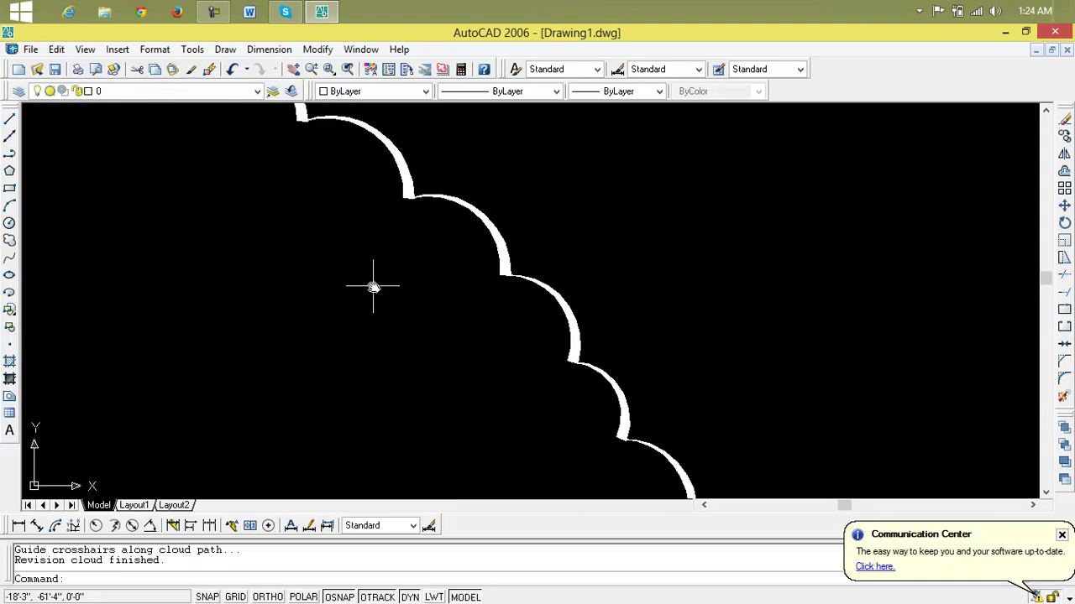
# Step: Draw a small closed freehand revision cloud with the arc style set to Normal inside the Calligraphy cloud, and compare both clouds' arcs
pyautogui.click(10, 242)
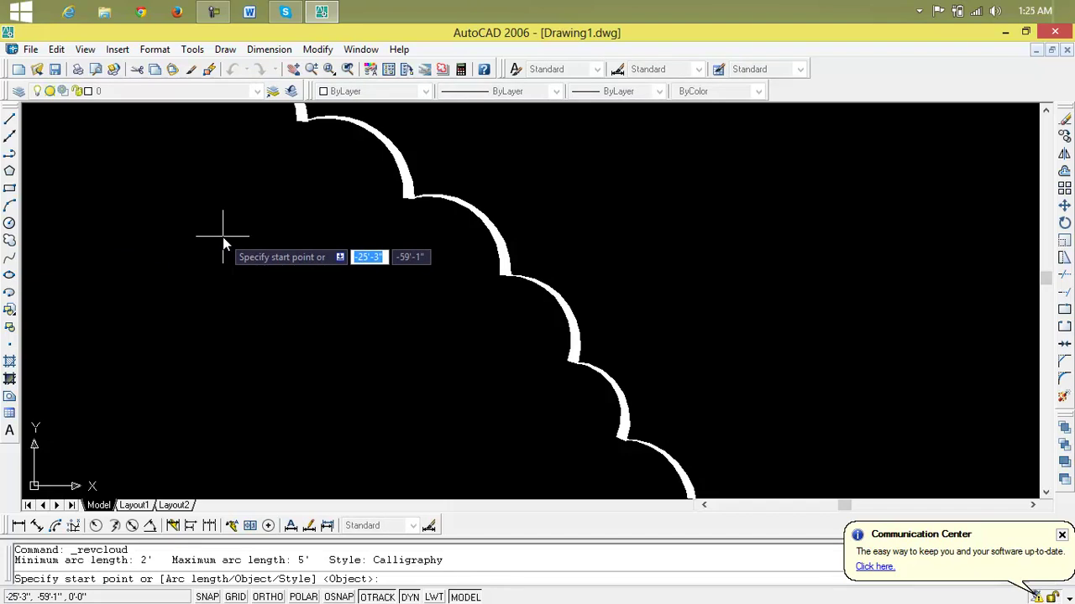
pyautogui.write('s')
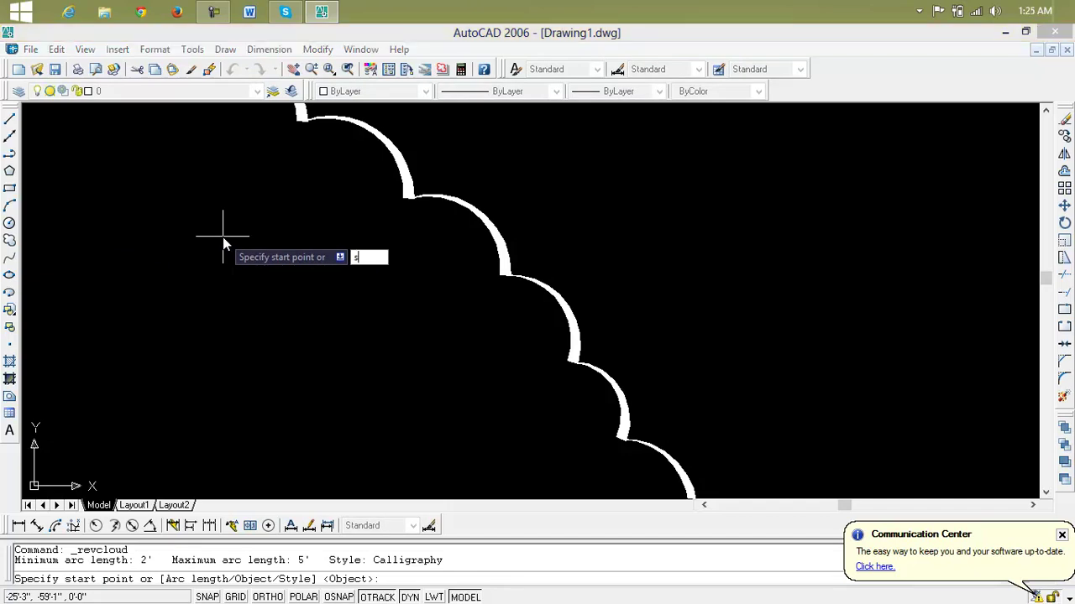
pyautogui.press('Return')
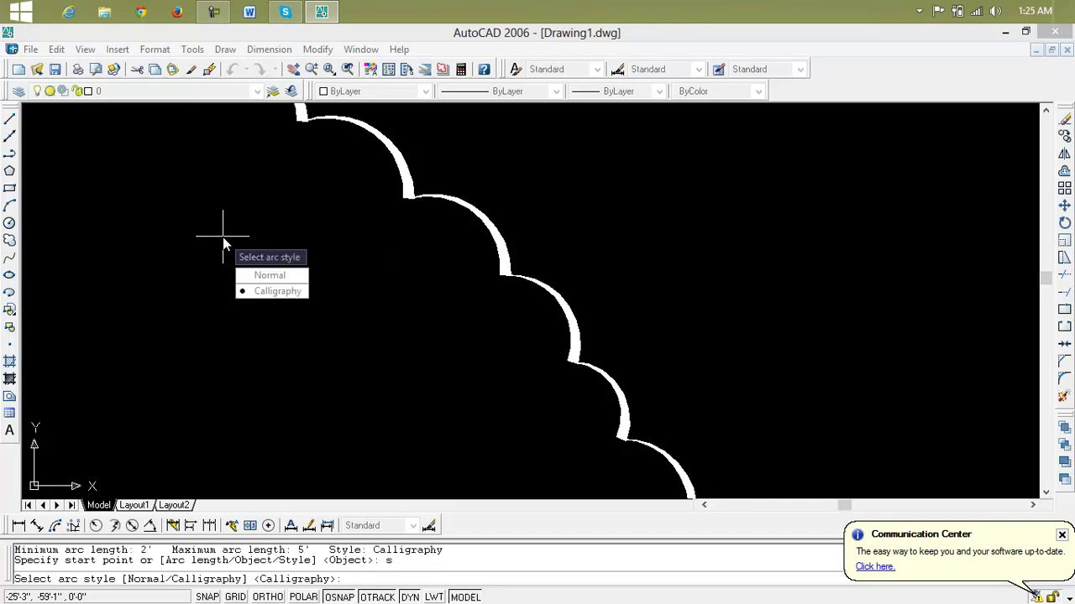
pyautogui.write('n')
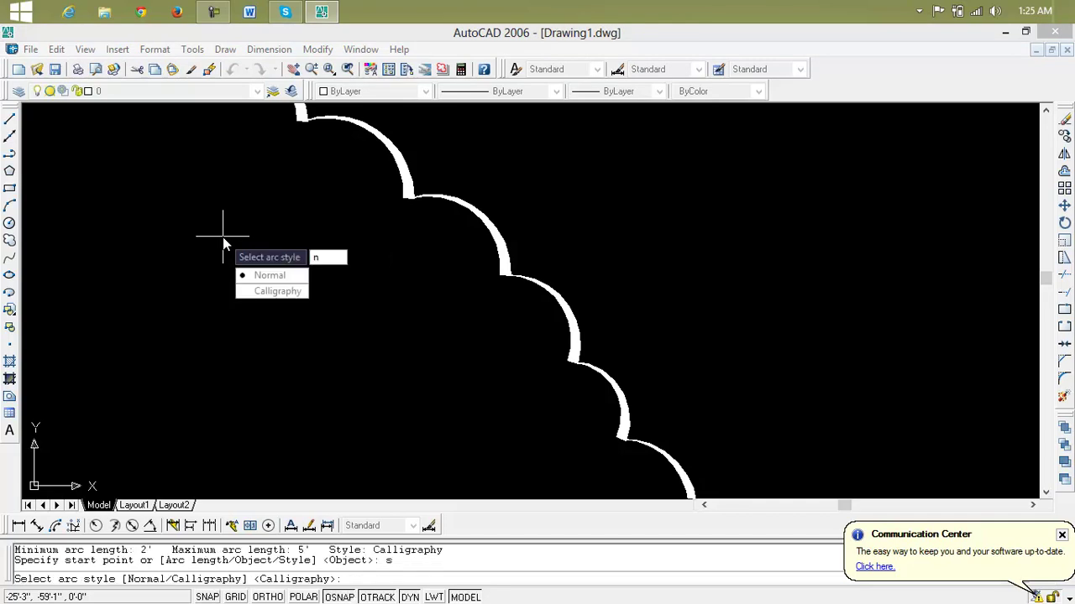
pyautogui.press('Return')
pyautogui.click(177, 183)
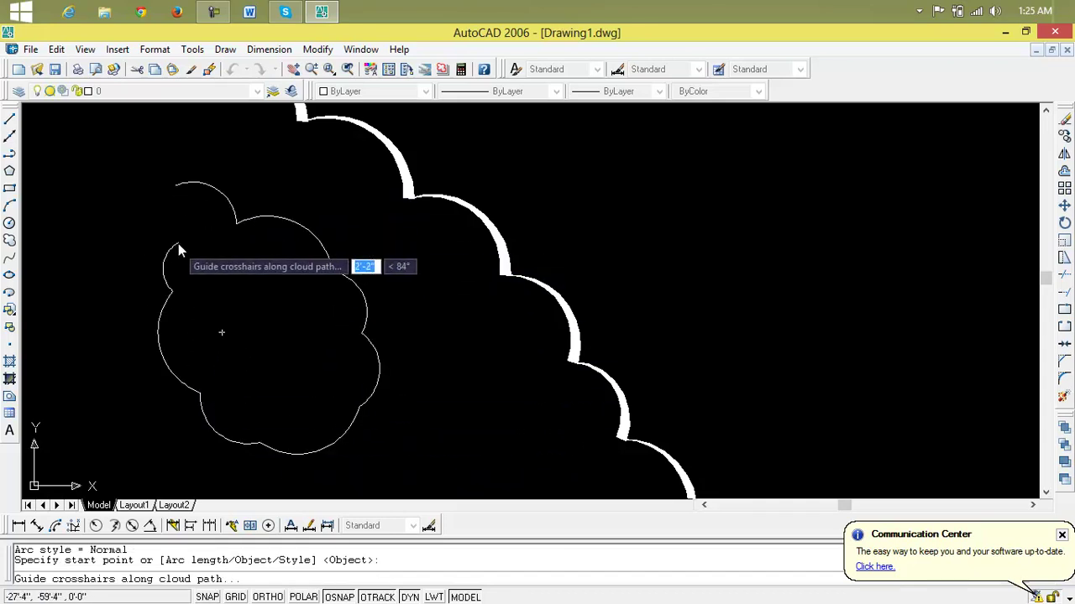
pyautogui.scroll(5, 310, 268)
pyautogui.scroll(3, 415, 209)
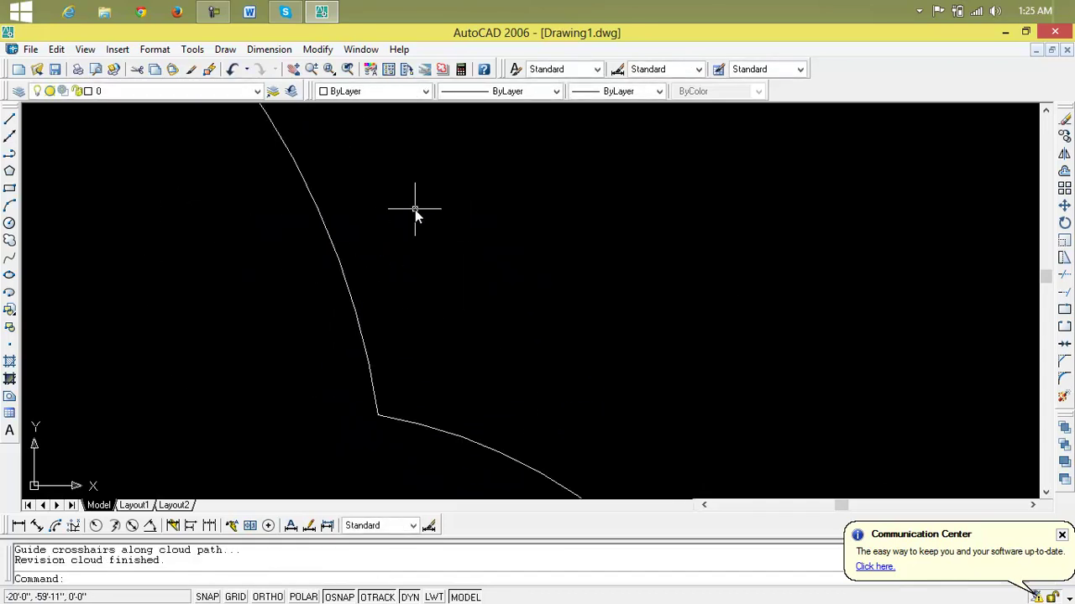
pyautogui.scroll(-6, 415, 209)
pyautogui.scroll(5, 727, 172)
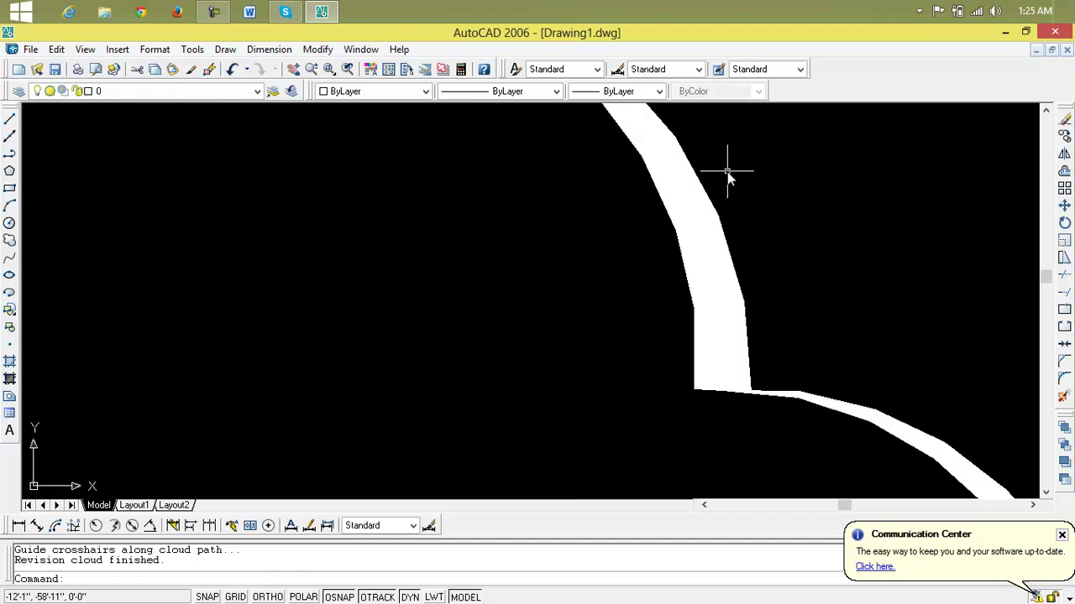
pyautogui.scroll(-8, 727, 173)
pyautogui.scroll(1, 730, 173)
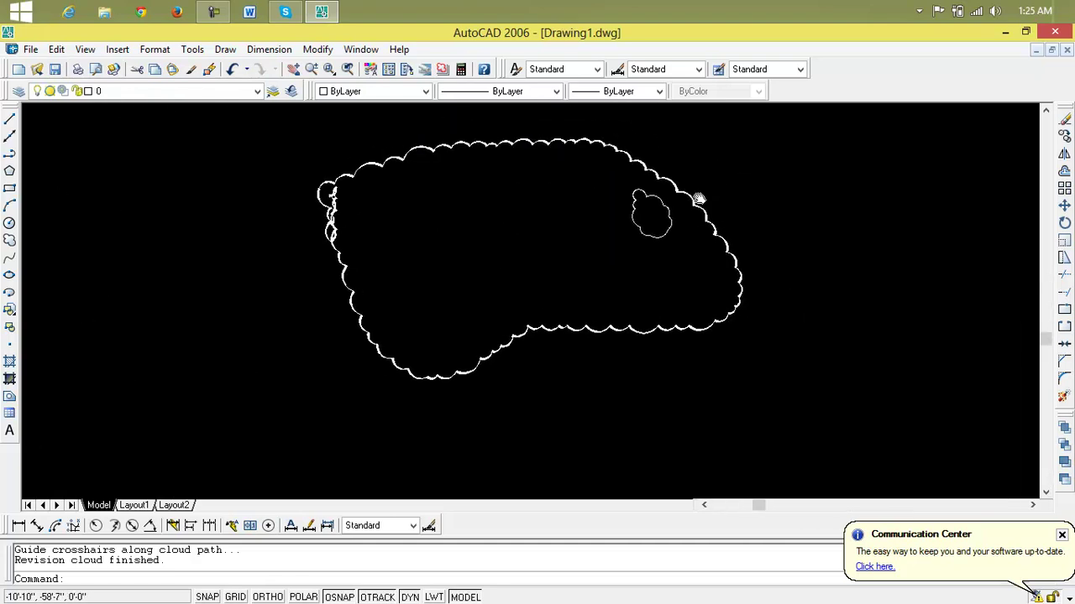
# Step: Erase both the Calligraphy and the Normal revision clouds and minimize the program window
pyautogui.click(772, 176)
pyautogui.click(210, 405)
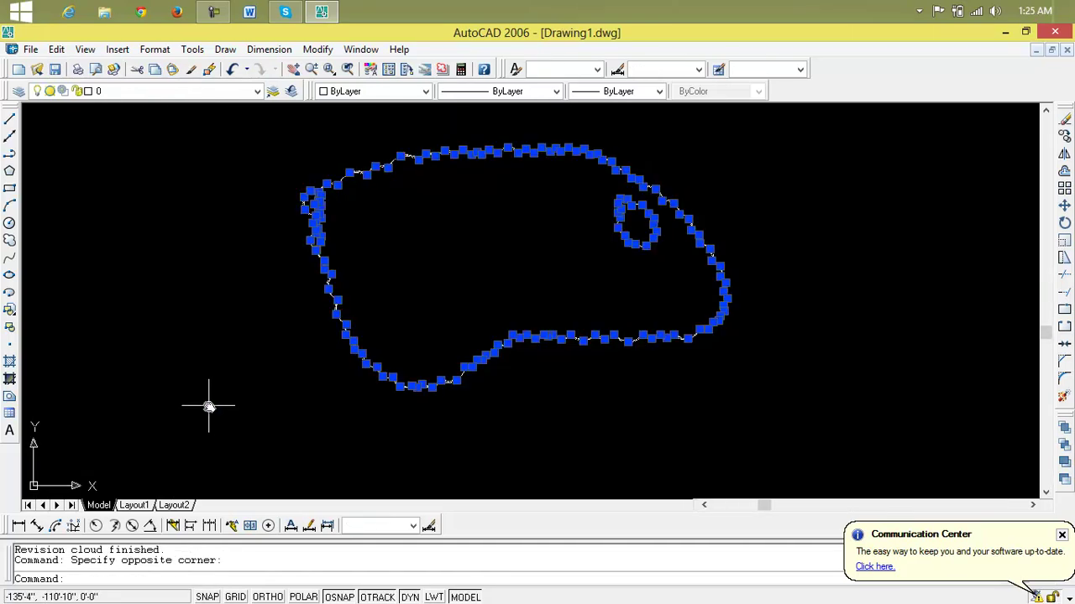
pyautogui.press('Delete')
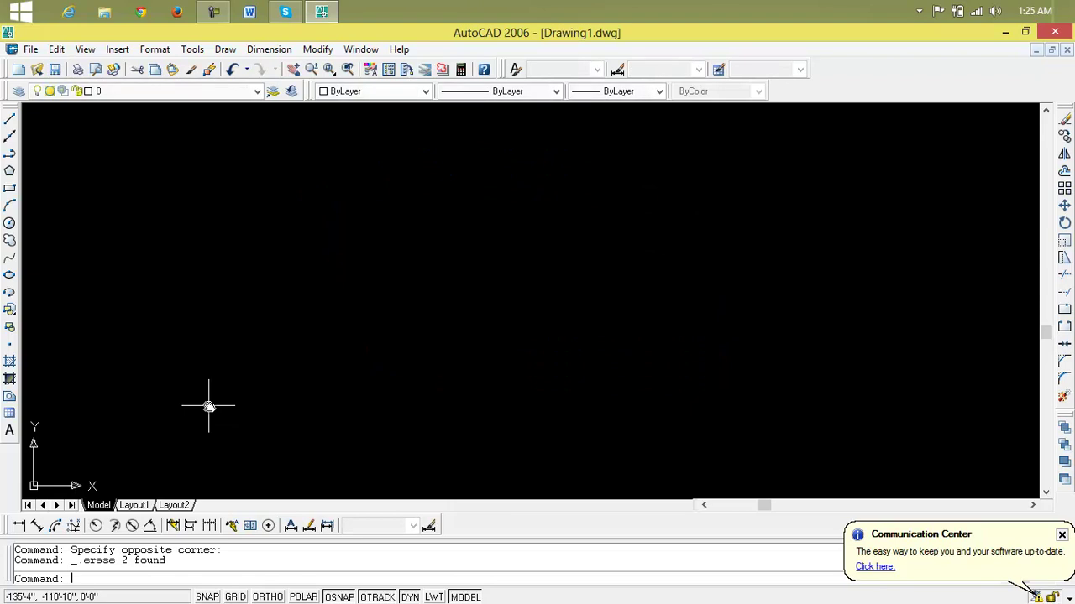
pyautogui.click(1006, 33)
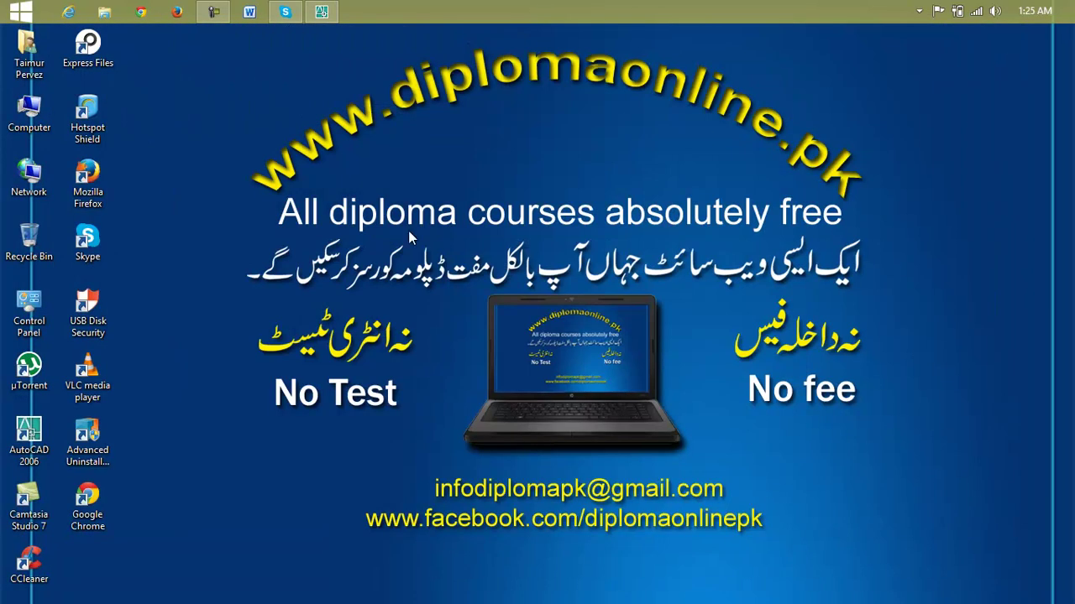